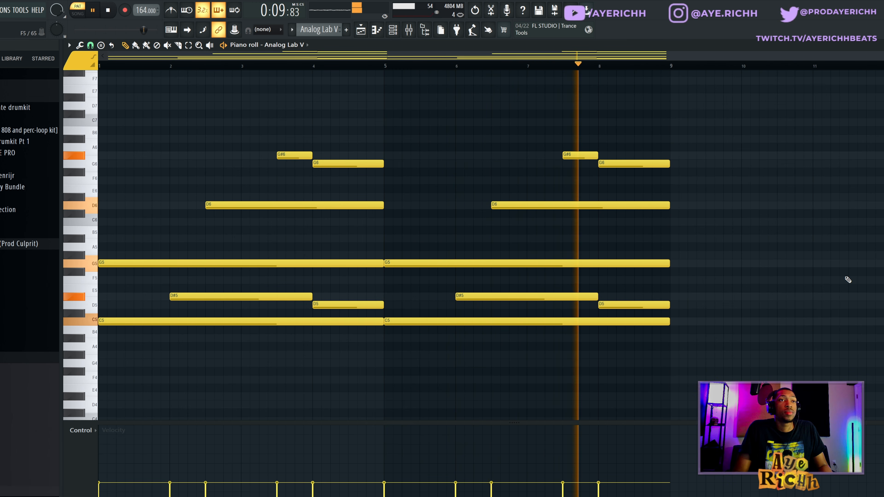
Stop playback and add a four-bar C5 note starting at bar 9, right after the existing chord pattern
key("space")
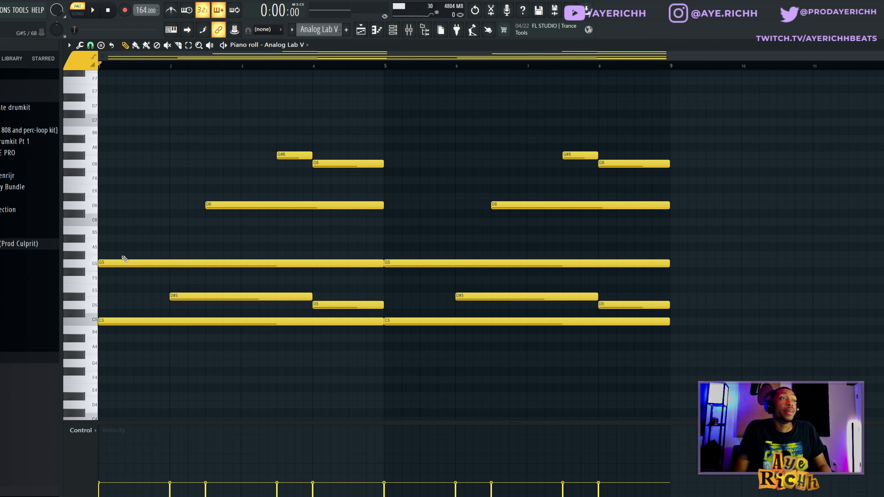
left_click_drag(118, 242, 219, 363)
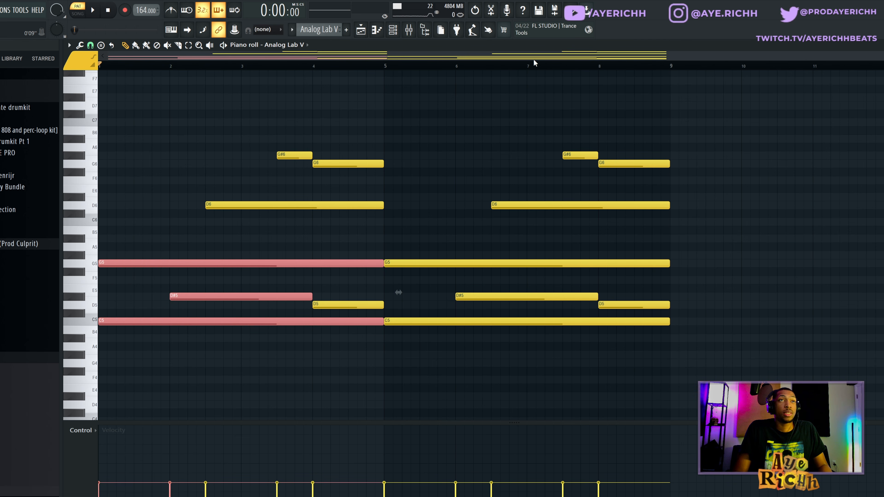
left_click_drag(501, 53, 788, 39)
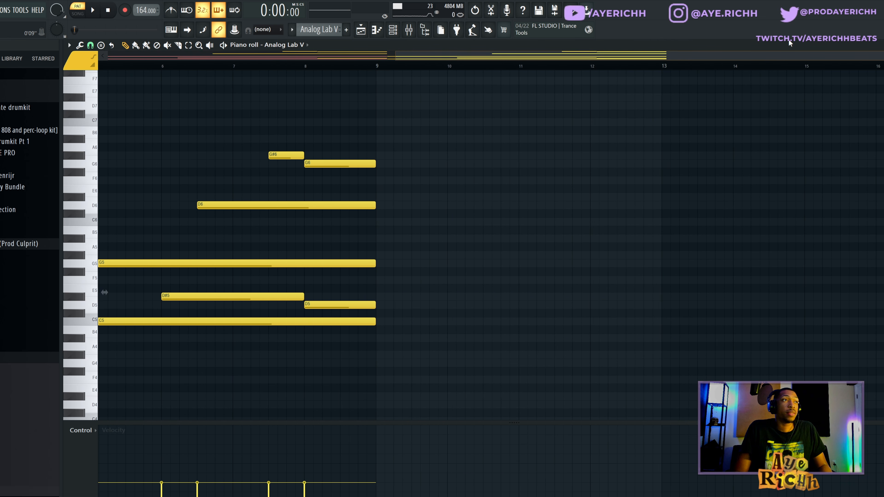
left_click(383, 321)
left_click_drag(453, 320, 665, 325)
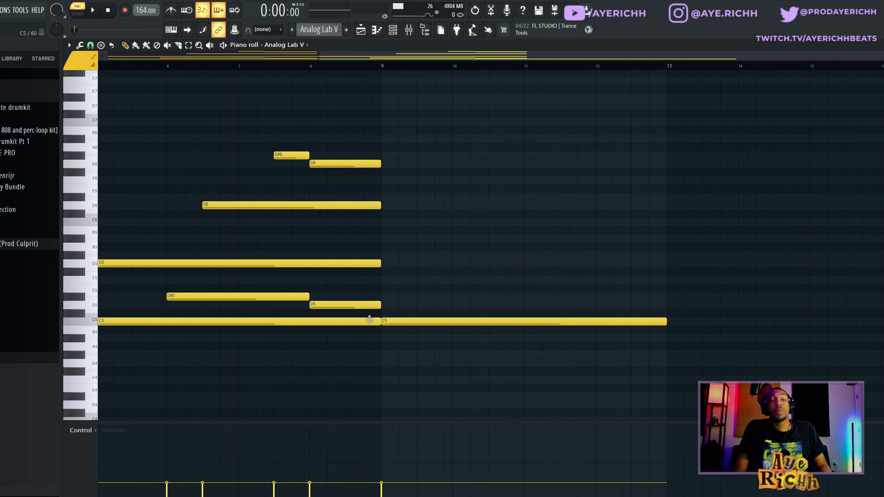
Duplicate the C5 note at bar 9 and transpose the copy up seven semitones to G5
left_click_drag(367, 294, 442, 344)
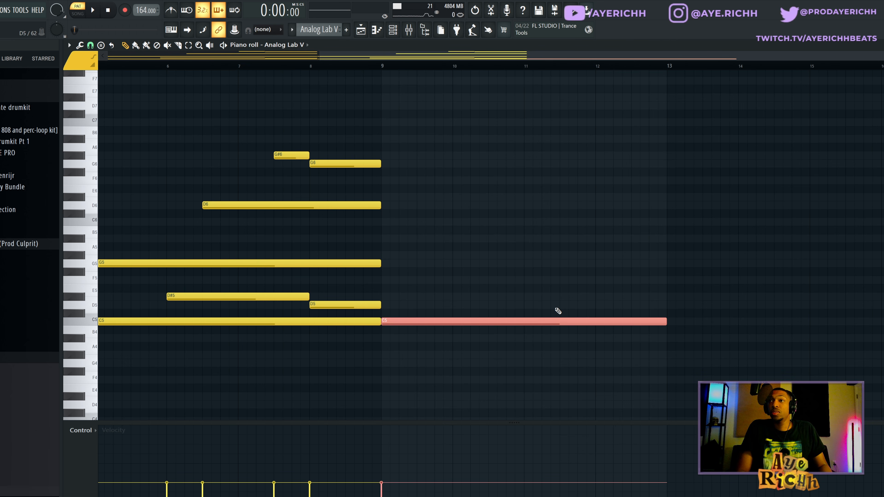
key("ctrl+v")
key("Up")
key("Up")
key("Up")
key("Up")
key("Up")
key("Up")
key("Up")
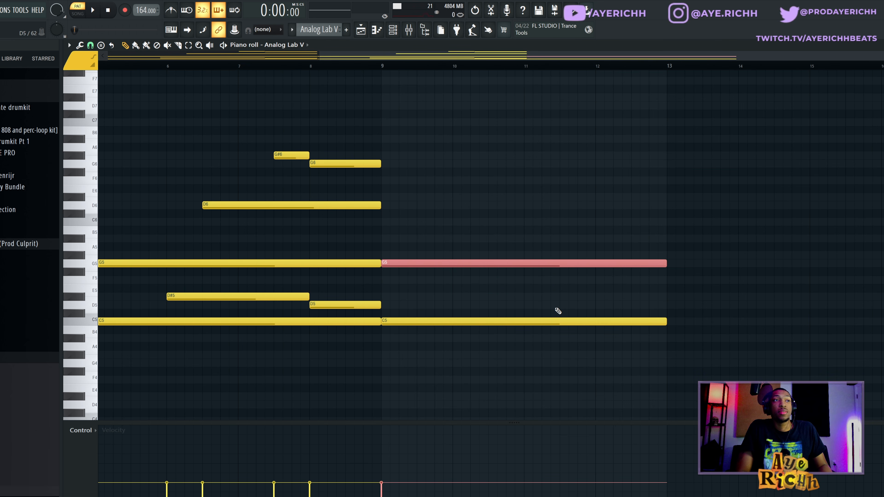
Shift the copied note back down to C5 and raise it one semitone at a time to G5 again
key("Down")
key("Down")
key("Down")
key("Down")
key("Down")
key("Down")
key("Down")
key("Up")
key("Up")
key("Up")
key("Up")
key("Up")
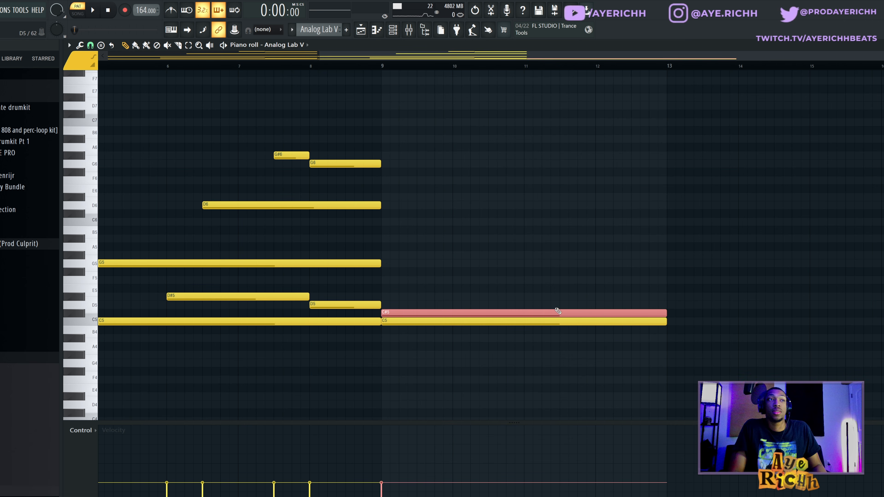
key("Up")
key("Up")
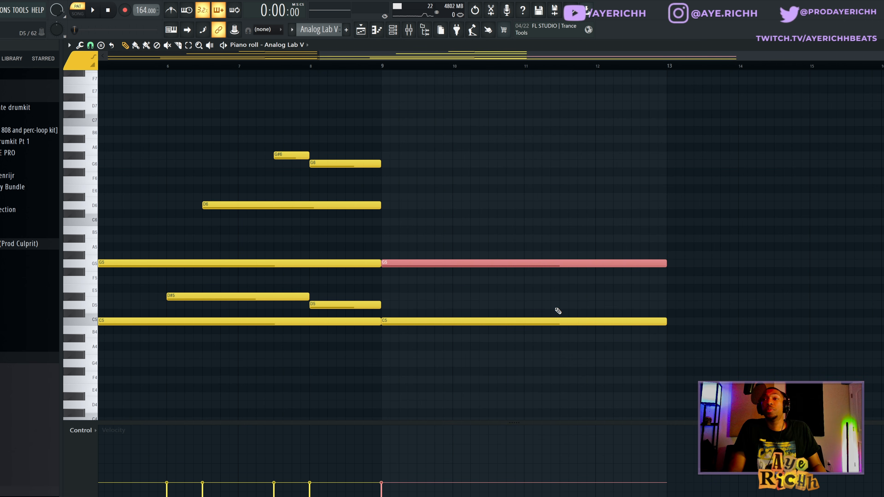
Set the playhead to bar 9 and listen briefly to the C5 and G5 chord
left_click(383, 68)
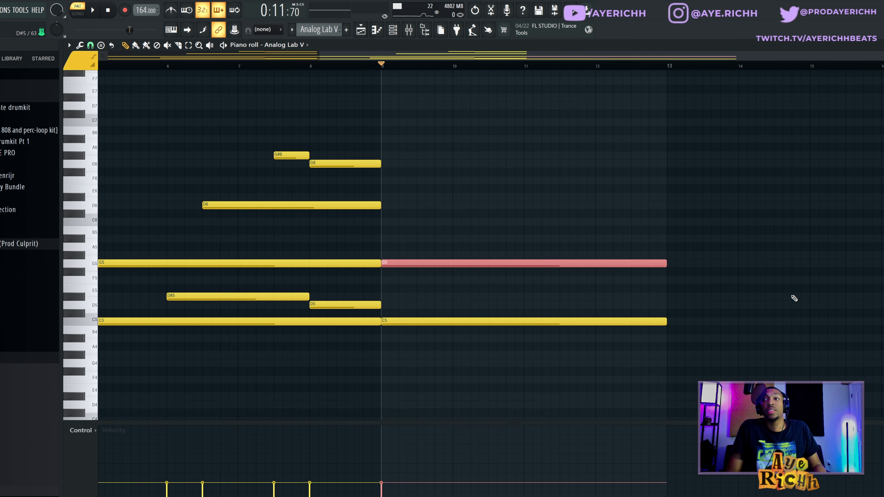
key("space")
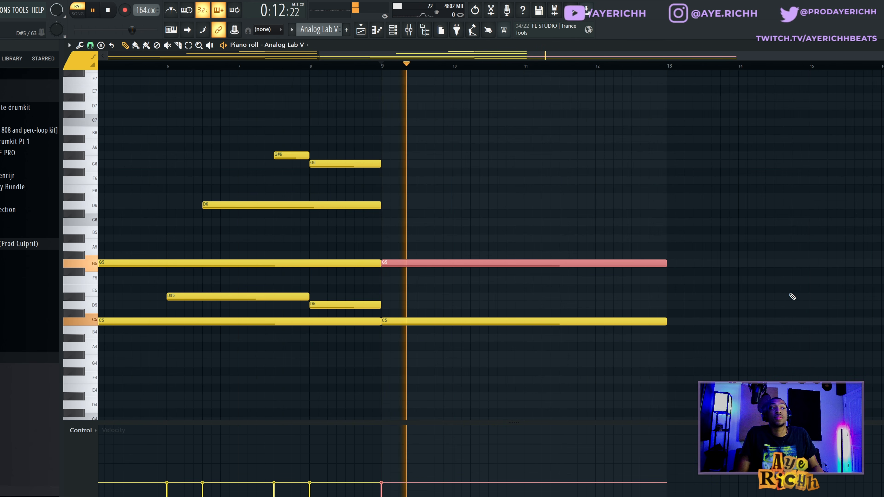
key("space")
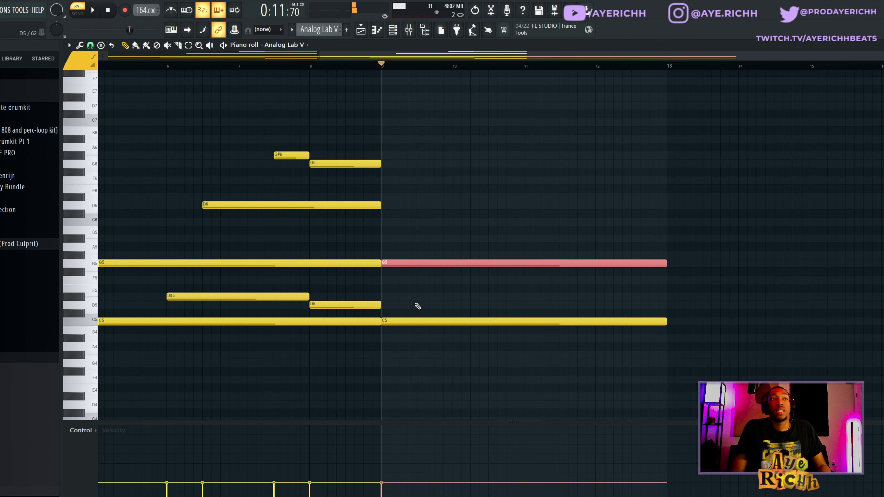
Add a four-bar D#5 note at bar 9 between C5 and G5 and audition the chord
left_click(429, 296)
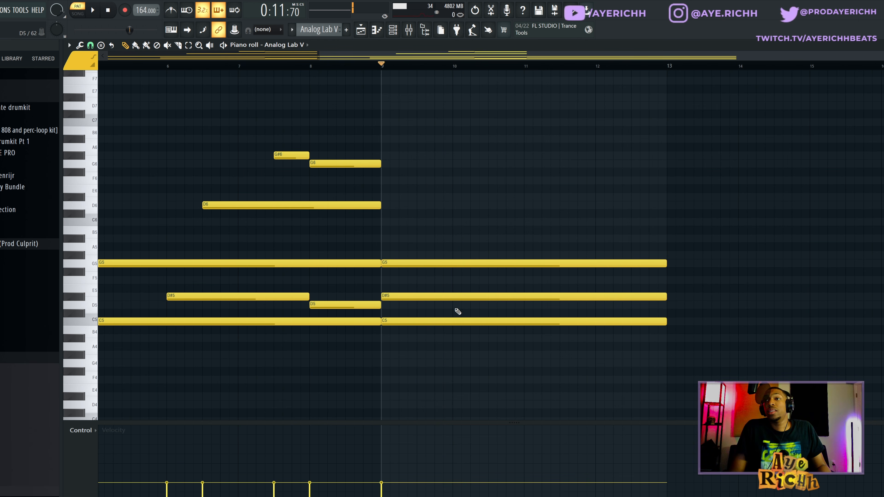
key("space")
key("space")
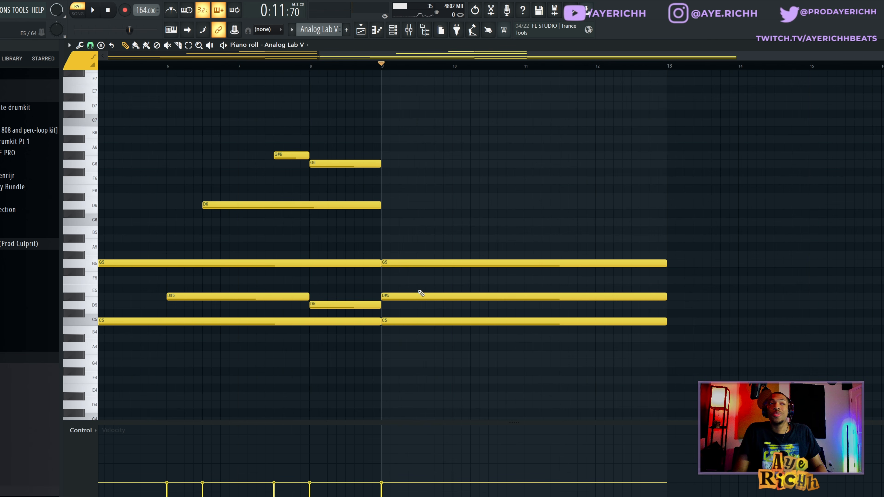
Move the D#5 note to start at bar 10, shorten it to two bars and start playback
left_click_drag(415, 298, 487, 297)
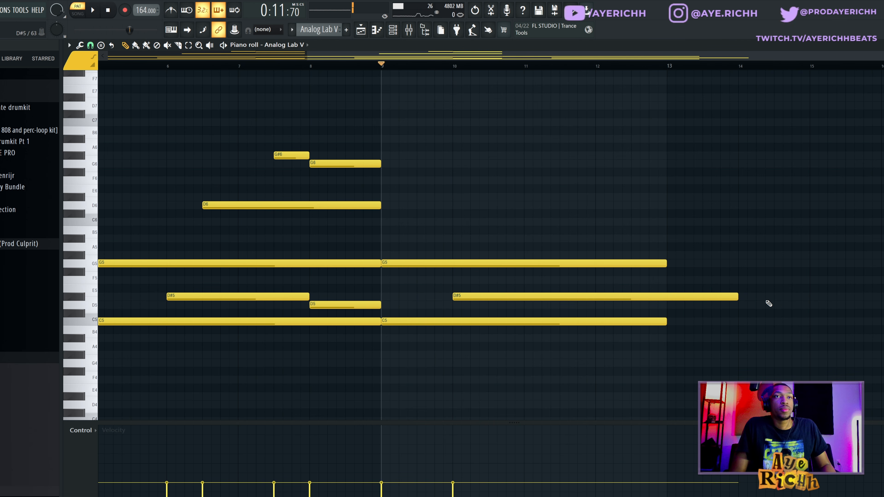
left_click_drag(737, 298, 593, 304)
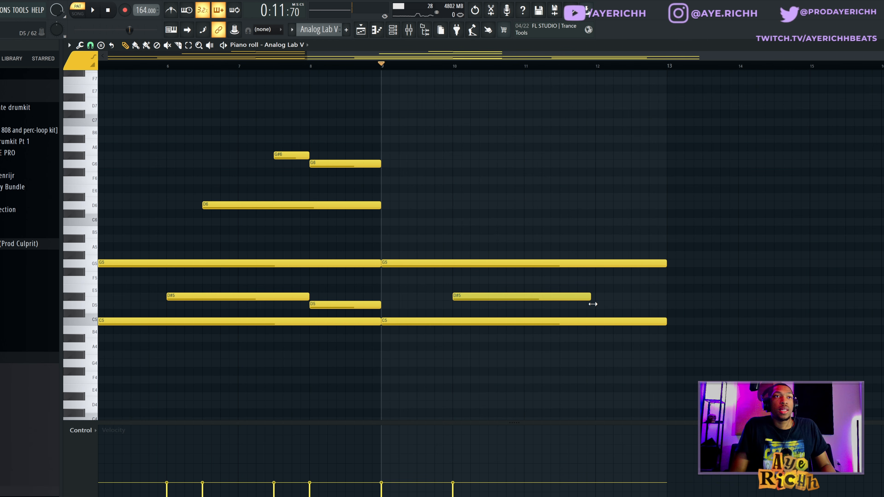
key("space")
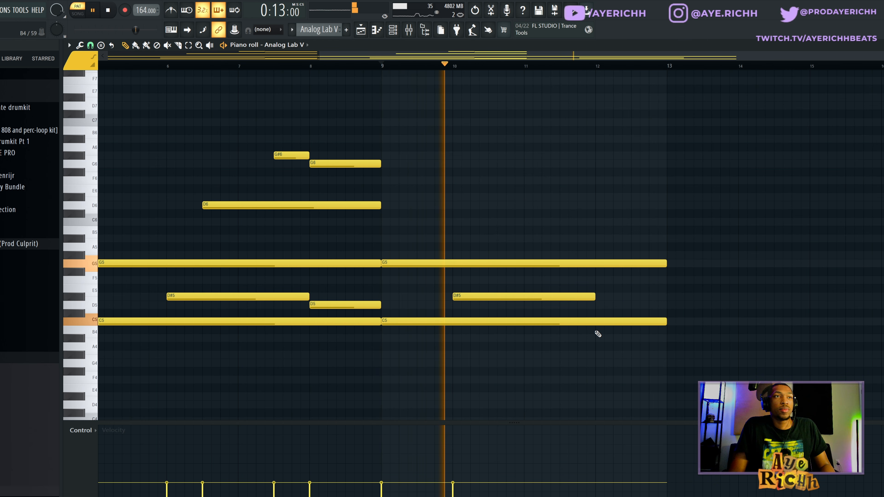
Add a D5 note at bar 12, trim it to one bar and stop playback
left_click(596, 305)
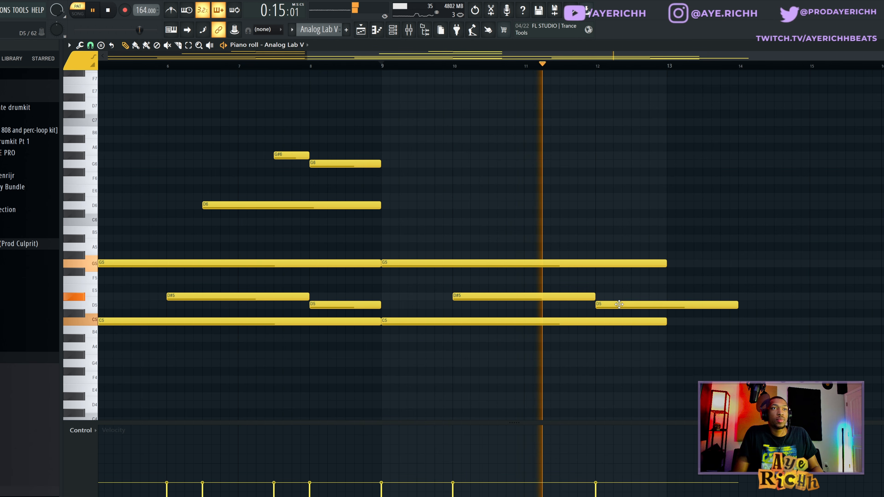
left_click_drag(732, 307, 666, 306)
key("space")
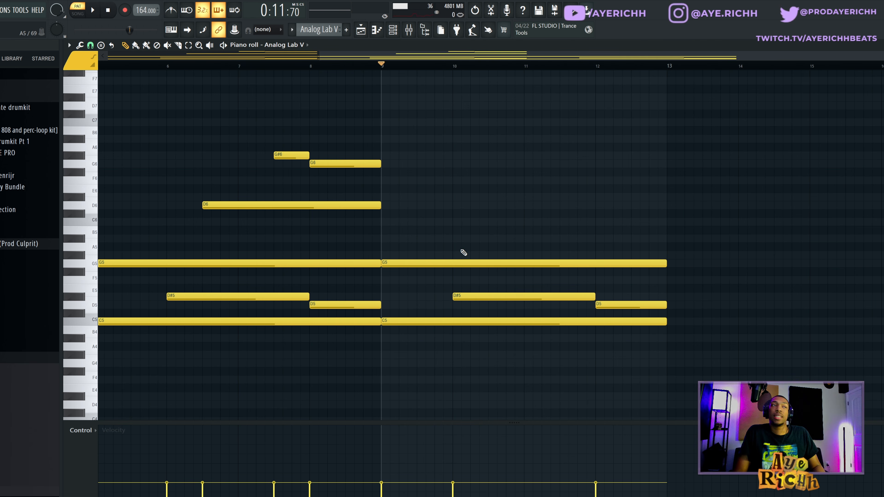
Copy the bar 12 D5 note one octave up to D6 and make the copy span bars 11 and 12
left_click(632, 302, "ctrl")
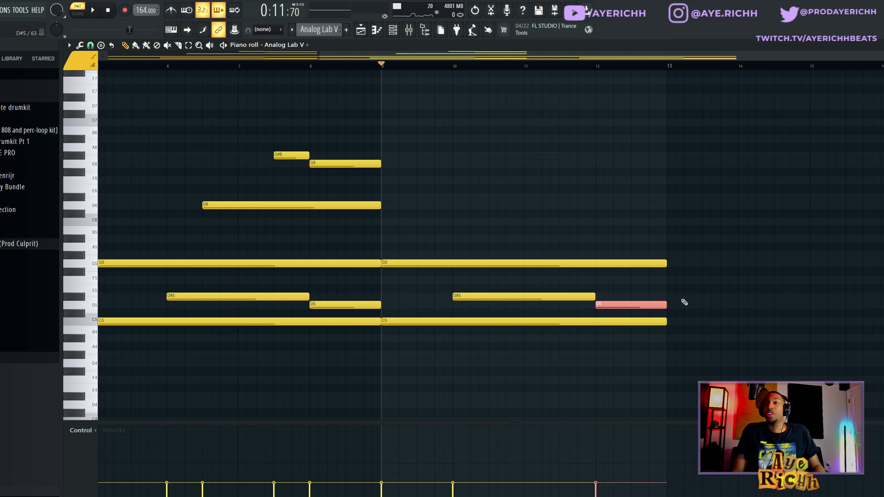
key("ctrl+Up")
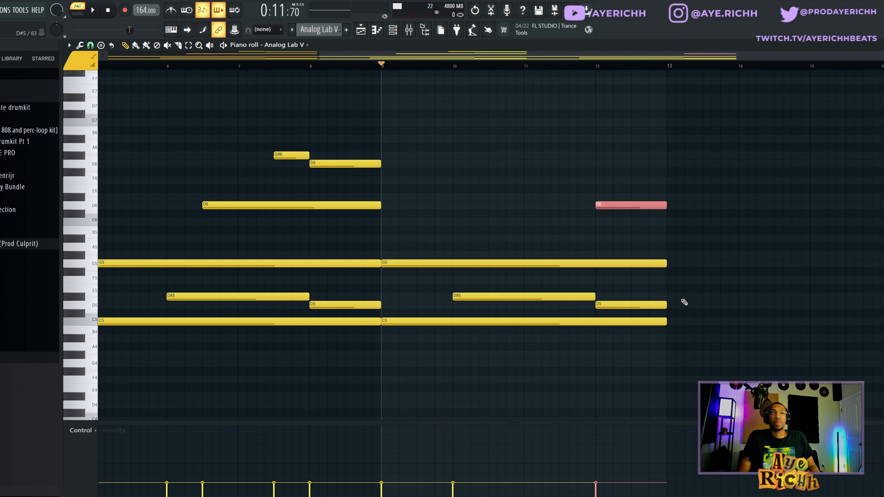
left_click(599, 225)
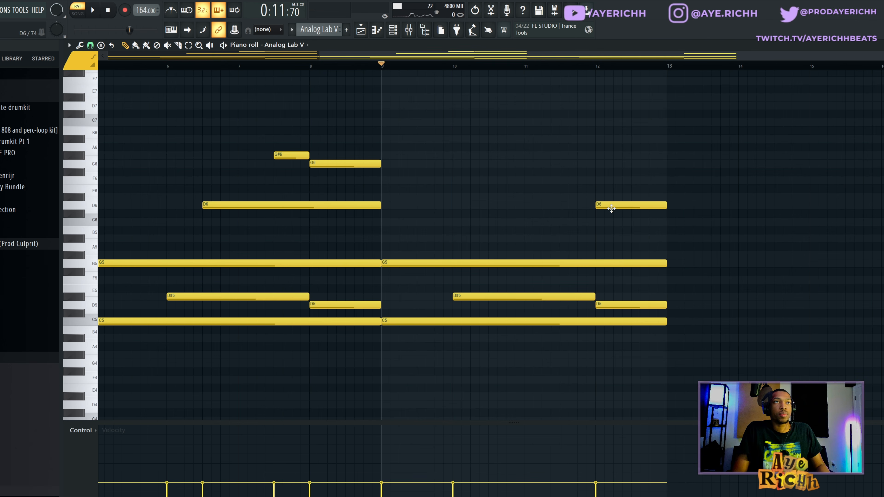
left_click_drag(611, 208, 540, 207)
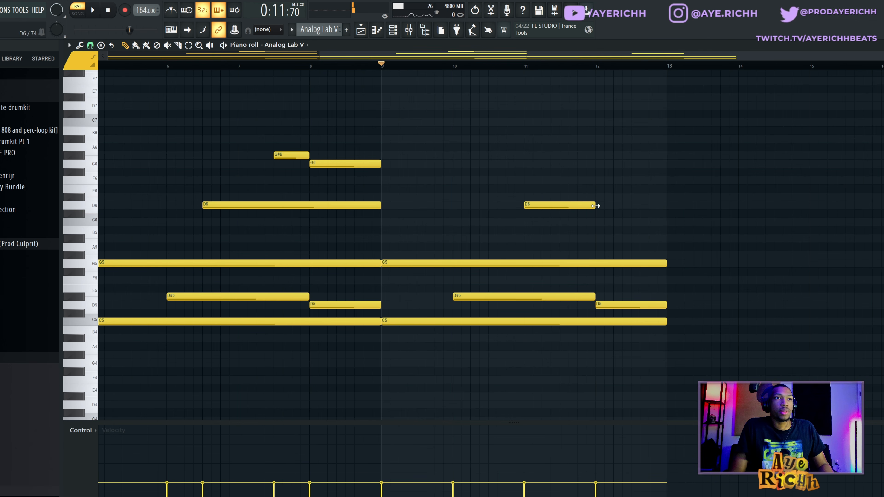
left_click_drag(596, 205, 667, 205)
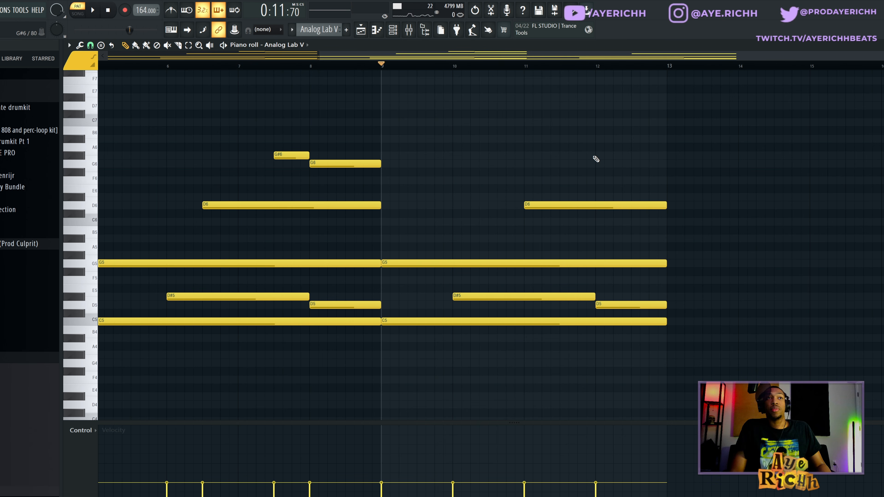
Add a half-bar G#6 note just before bar 12 and a one-bar G6 note at bar 12, and play the phrase
left_click(565, 156)
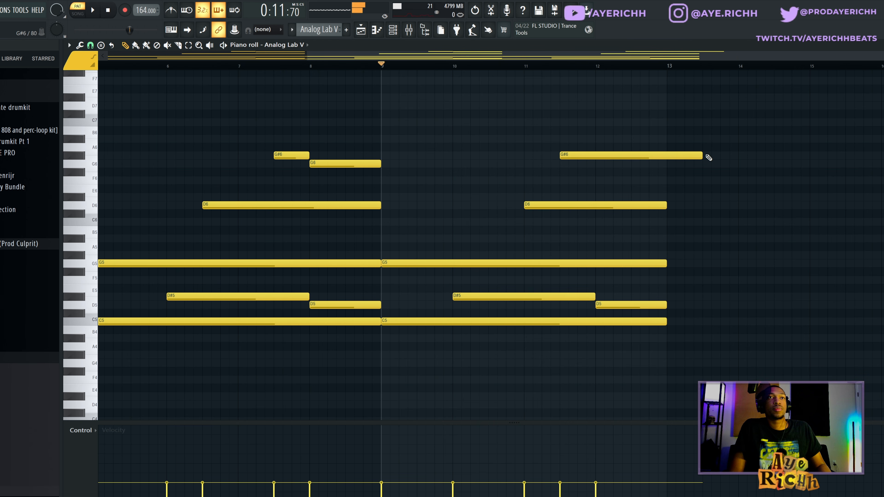
left_click_drag(704, 156, 596, 162)
left_click(608, 163)
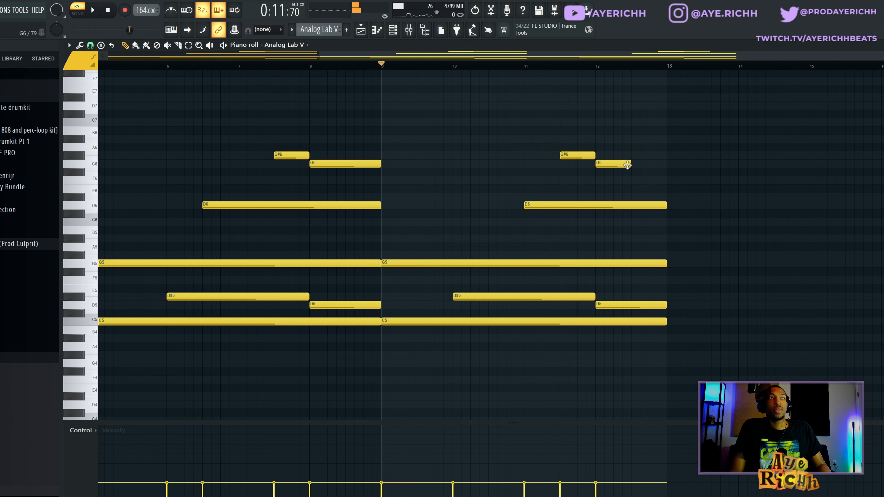
left_click_drag(663, 168, 667, 167)
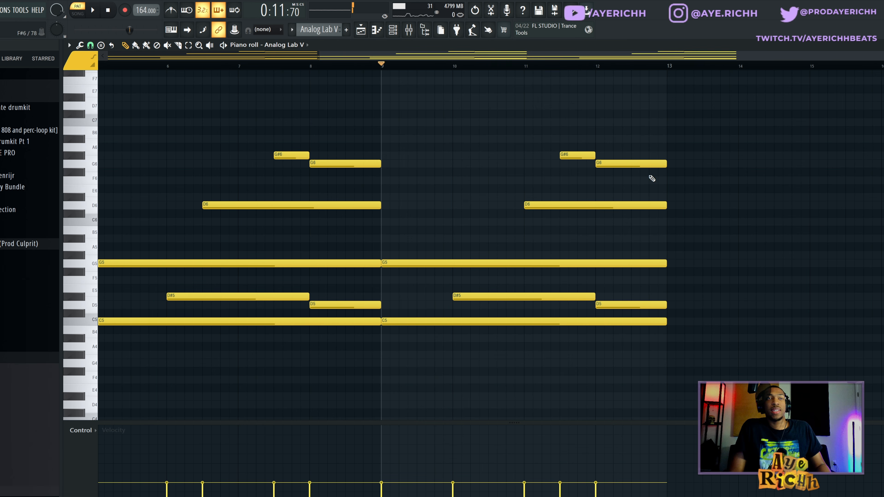
key("space")
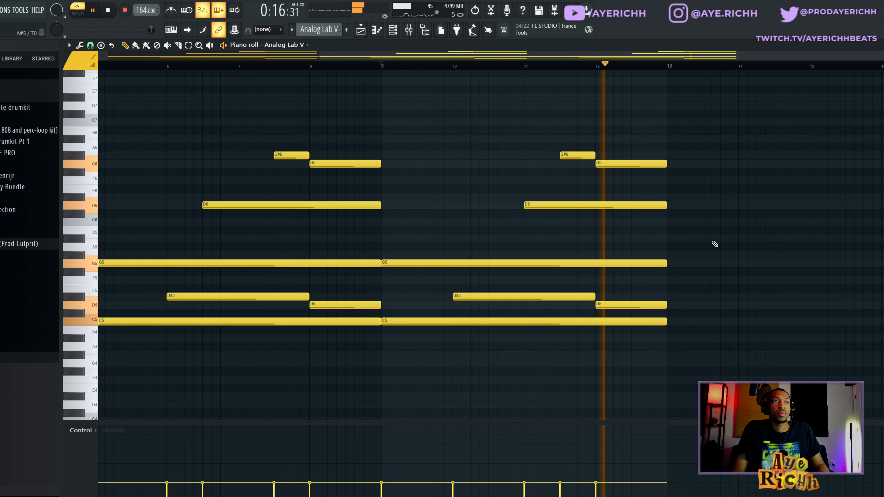
key("space")
Remove the D6 note at bar 11 and delete all other notes in bars 9 to 12
left_click_drag(609, 204, 546, 205)
right_click(547, 205)
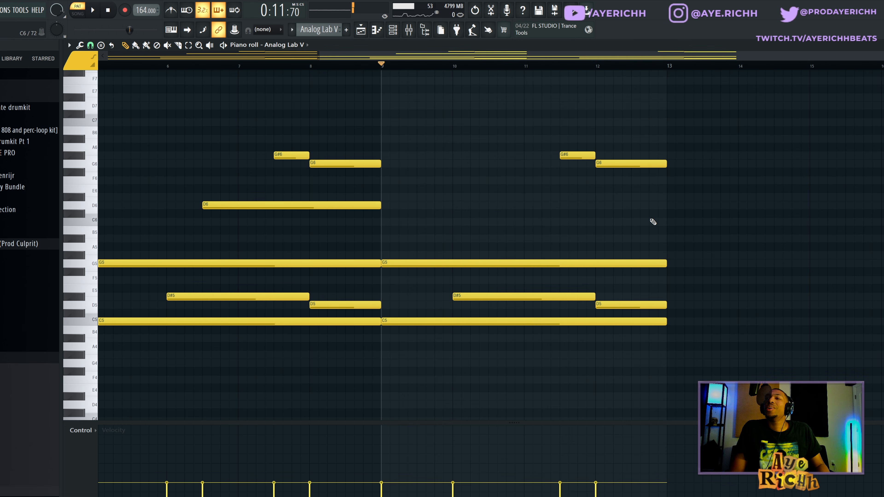
left_click_drag(673, 104, 452, 390)
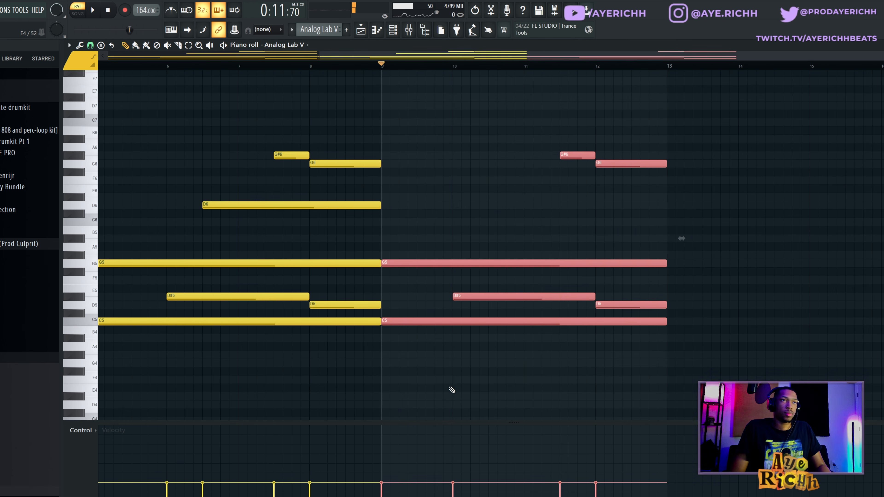
key("Delete")
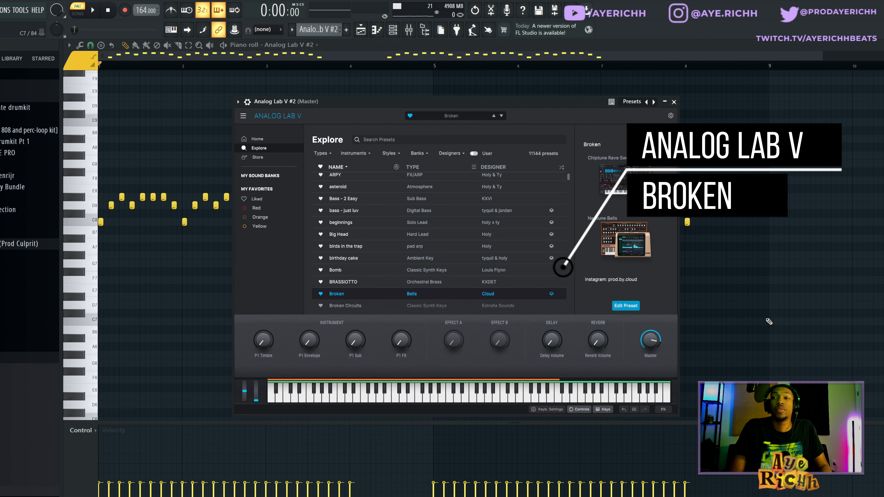
Close the Analog Lab V #2 plugin window showing the Broken preset and play its bell melody
key("Escape")
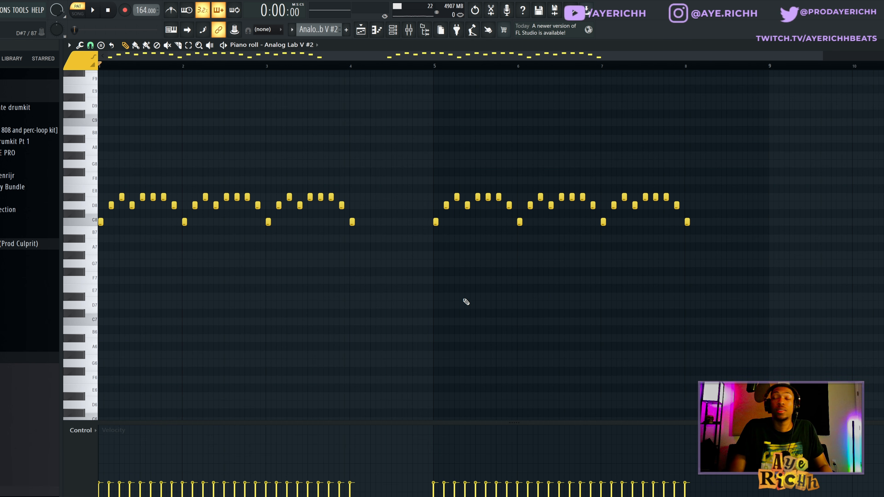
key("space")
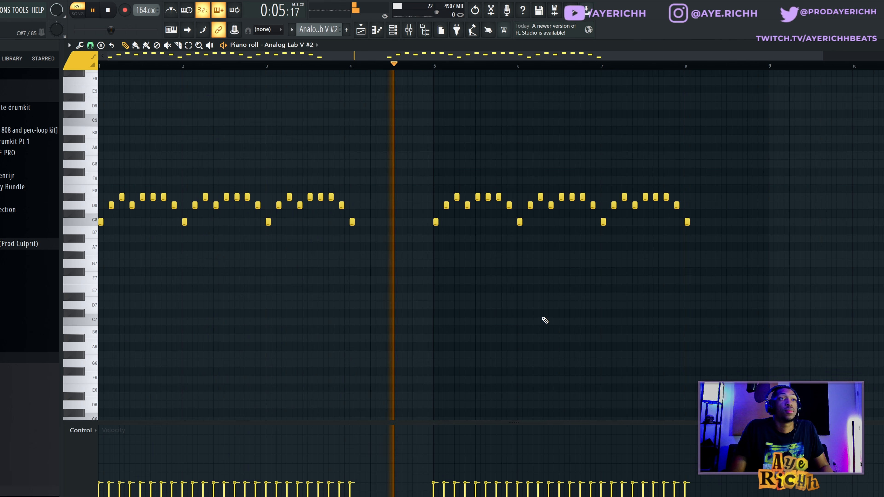
key("space")
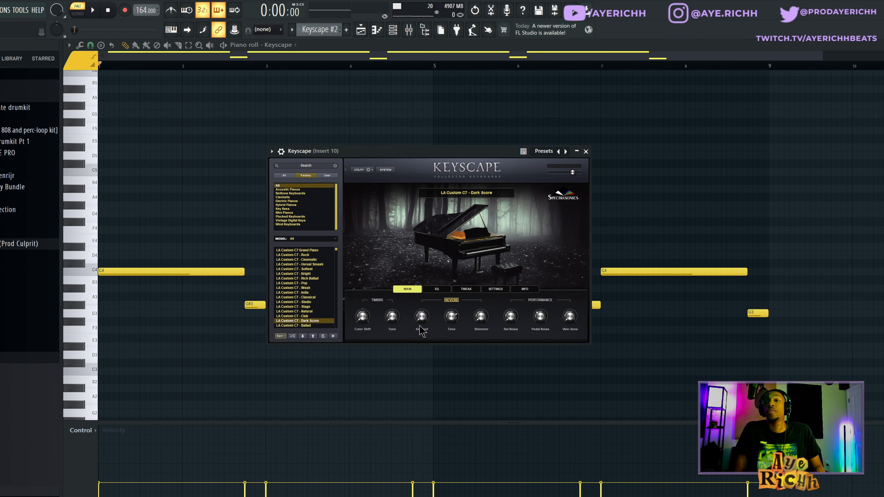
Close the Keyscape plugin window and play its piano bass-note pattern
left_click(585, 151)
key("space")
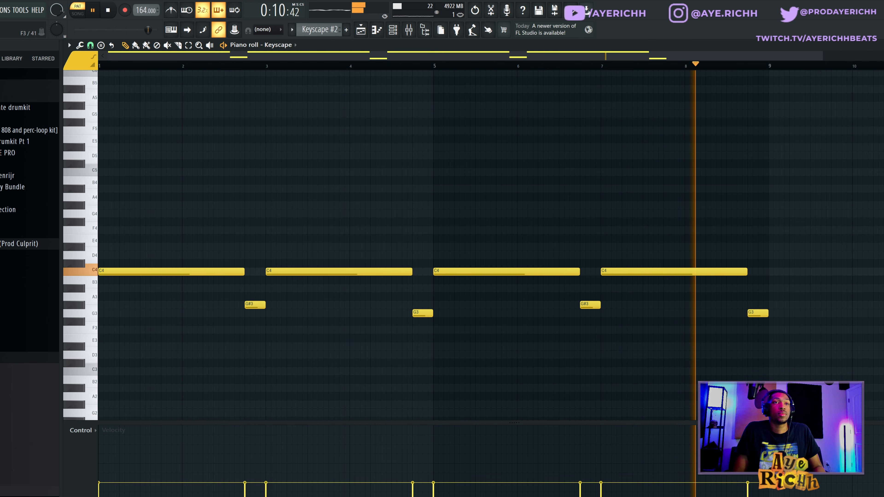
key("space")
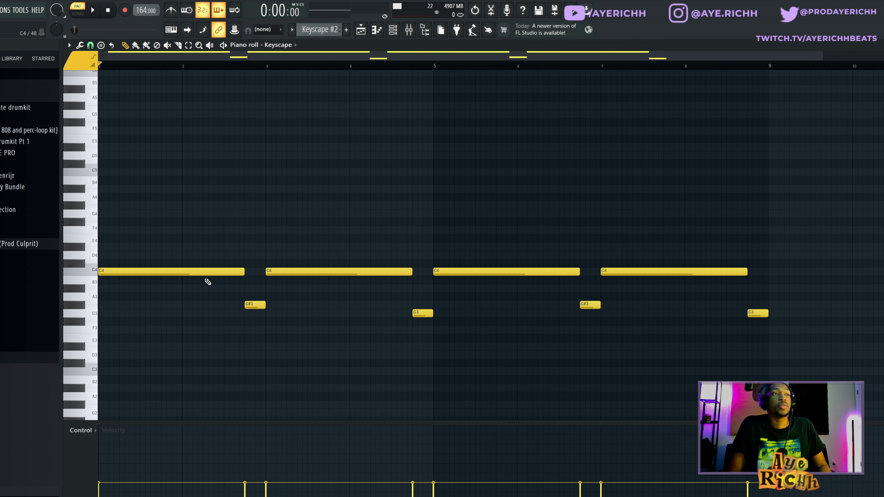
left_click(256, 305)
left_click_drag(395, 309, 452, 334)
left_click_drag(229, 292, 300, 326)
scroll(247, 338, "up", 4)
scroll(721, 312, "down", 5)
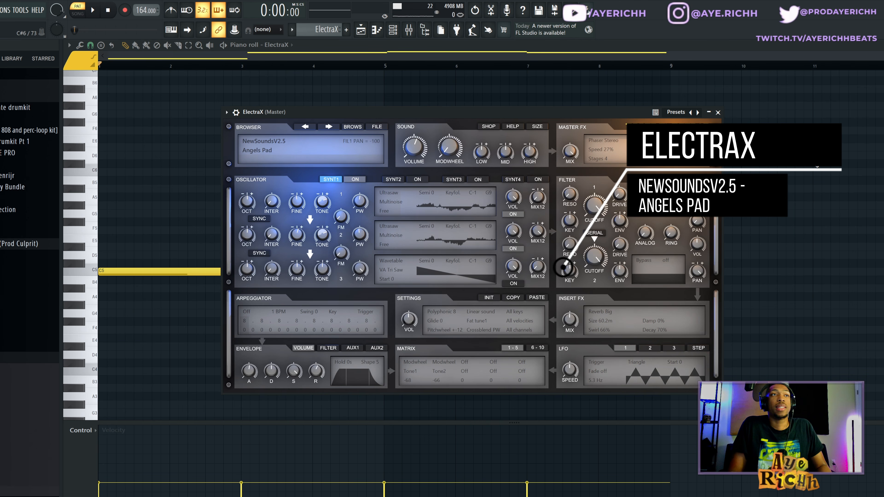
Close the ElectraX plugin window showing the Angels Pad preset and play its pad pattern
left_click(816, 164)
key("space")
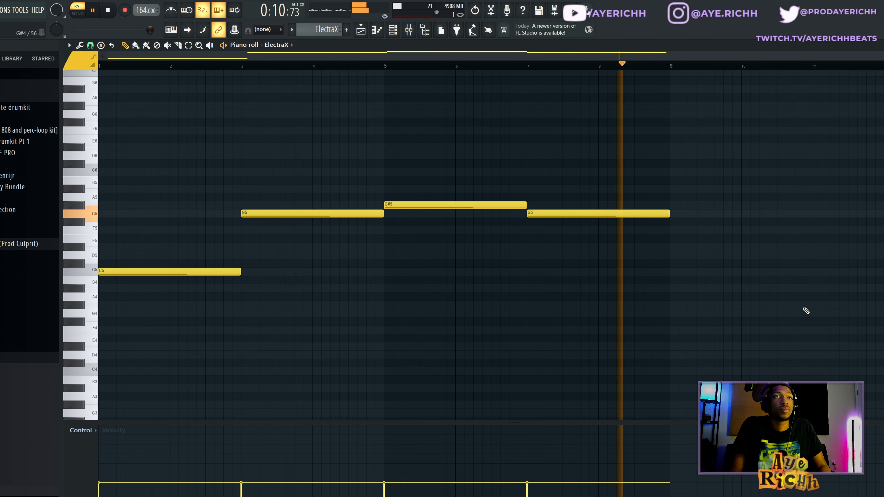
key("space")
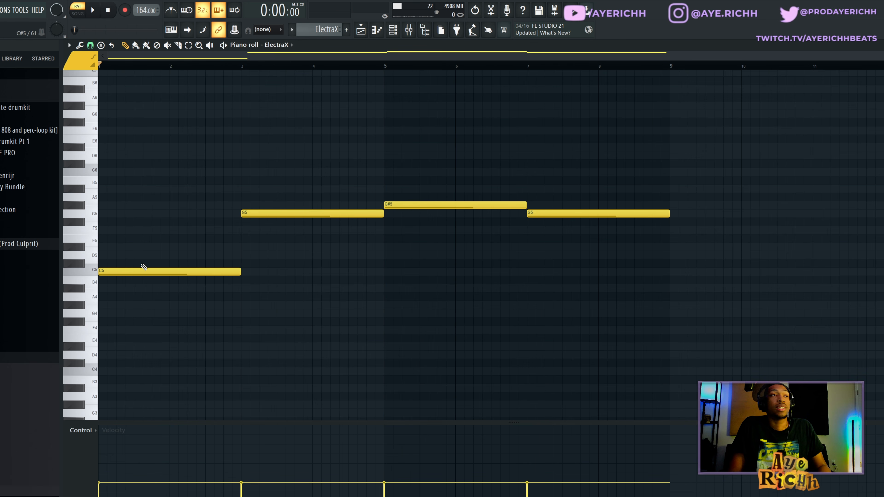
left_click_drag(137, 229, 167, 277)
left_click_drag(297, 189, 323, 240)
left_click_drag(403, 165, 437, 256)
left_click_drag(582, 170, 593, 254)
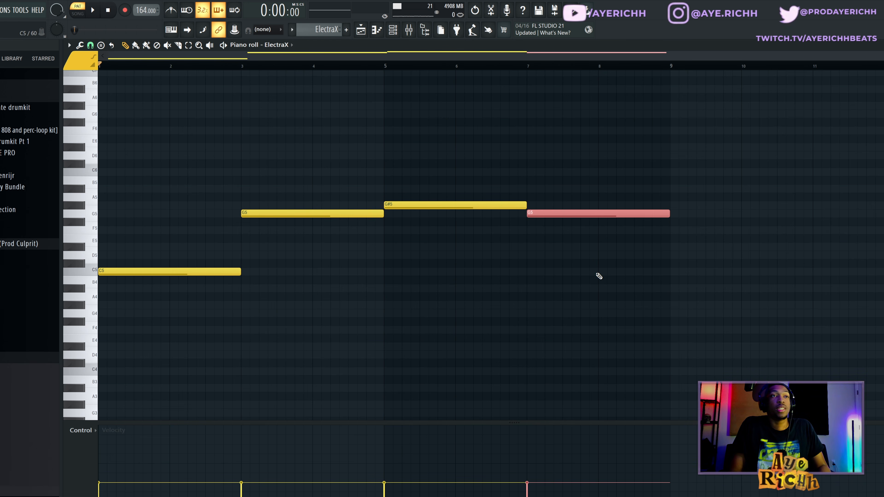
left_click(332, 276, "ctrl")
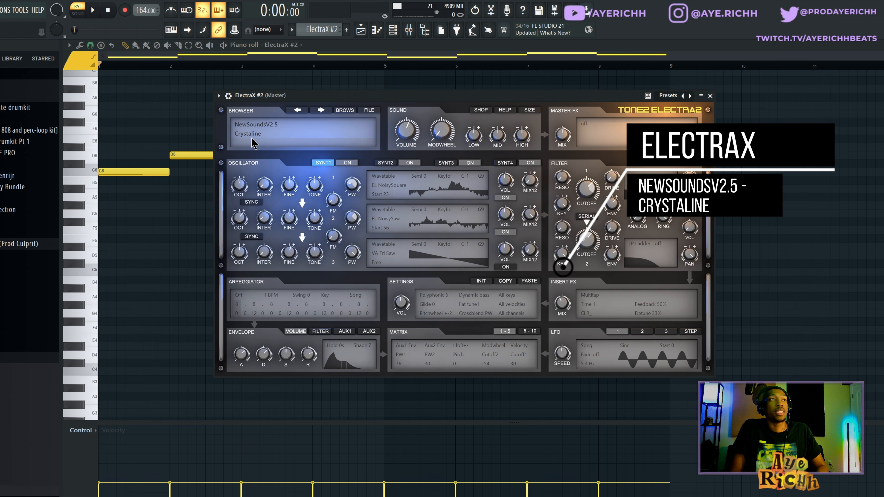
Close the ElectraX #2 plugin window showing the Crystaline preset and play its eight-bar melody
key("Escape")
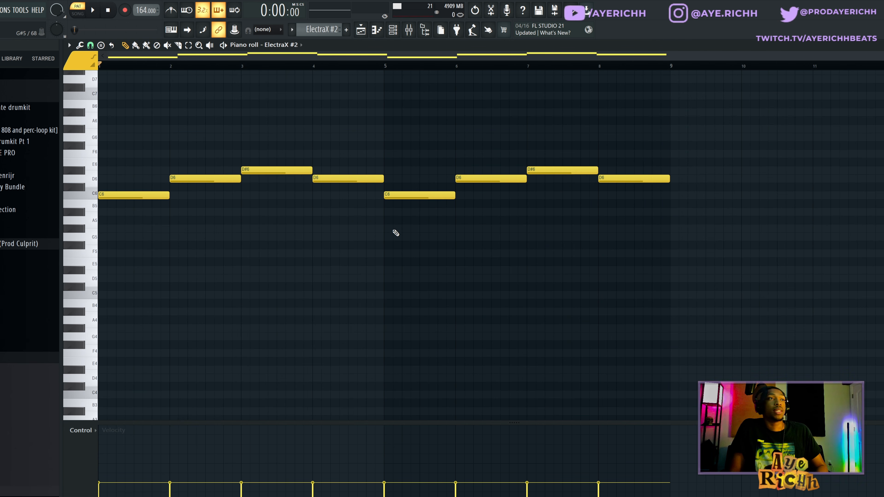
key("space")
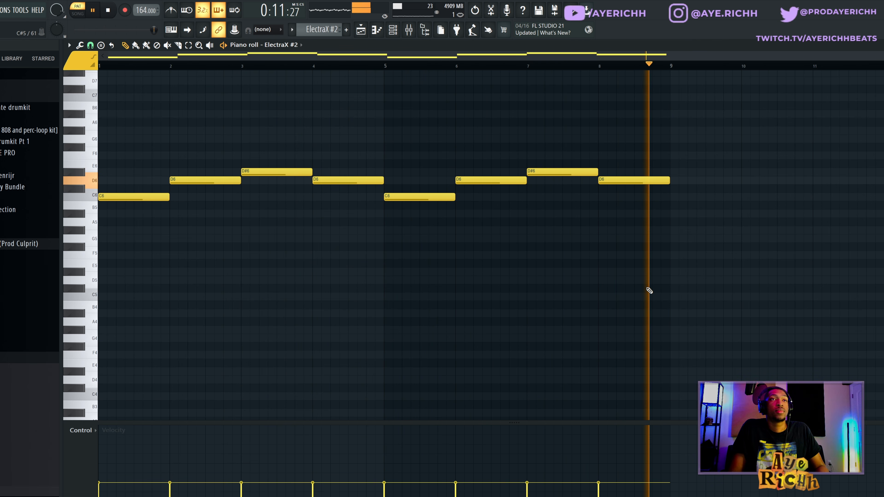
key("space")
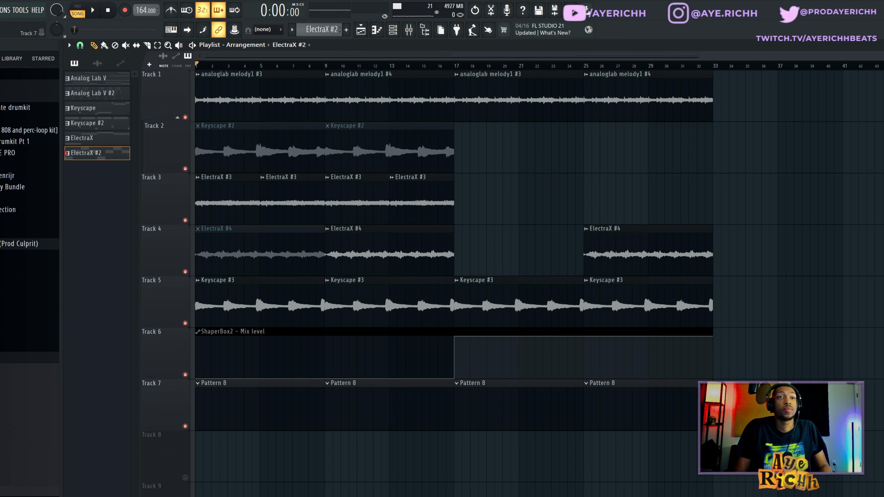
Play the full playlist arrangement from bar 1 to about bar 32 and stop
key("space")
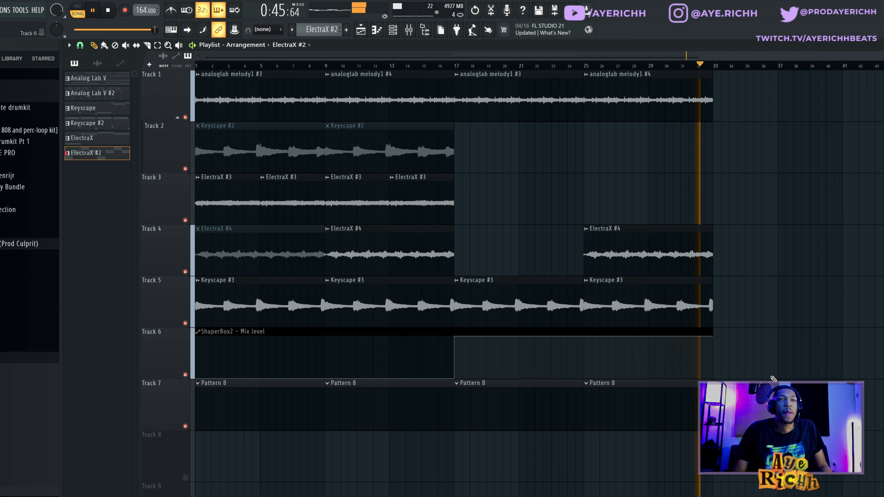
key("space")
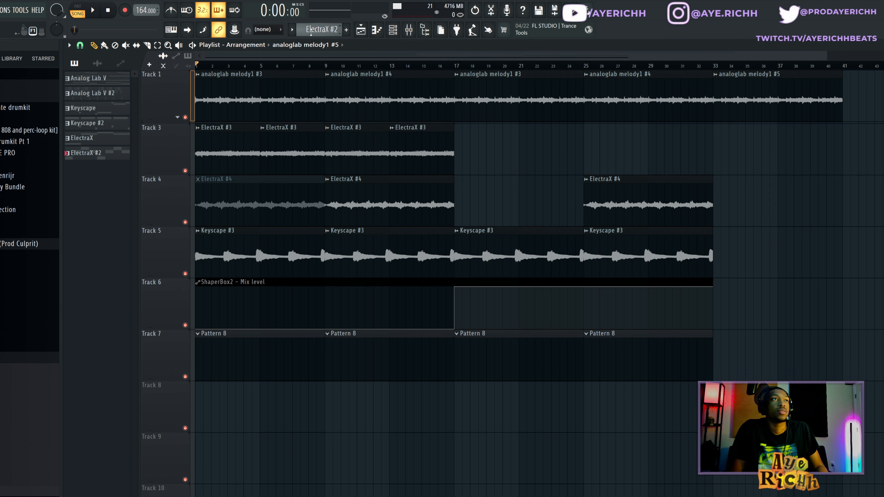
scroll(313, 31, "up", 1)
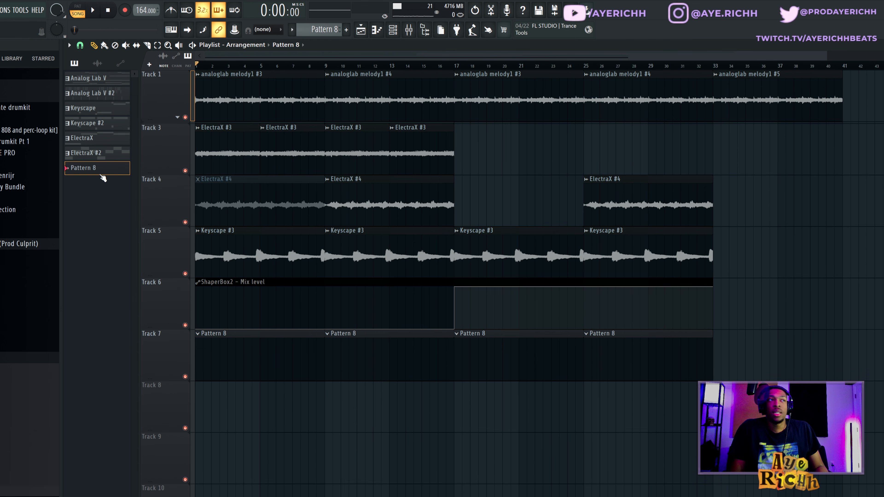
right_click(94, 176)
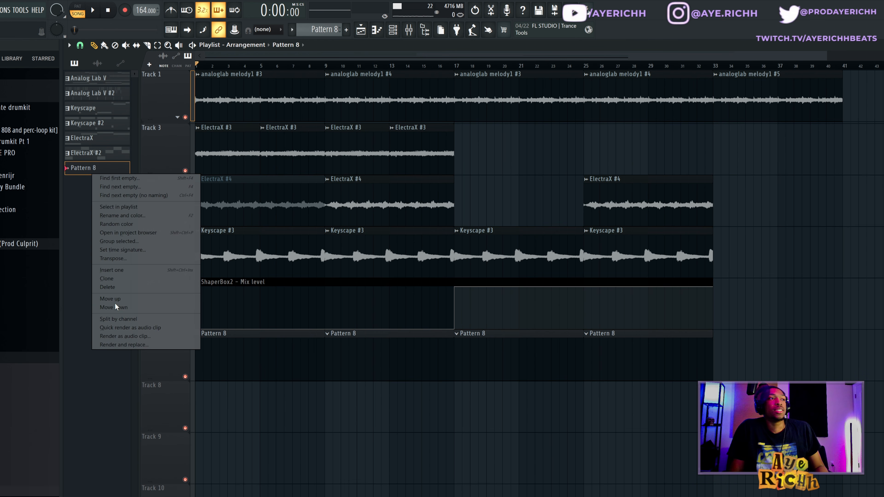
left_click(79, 234)
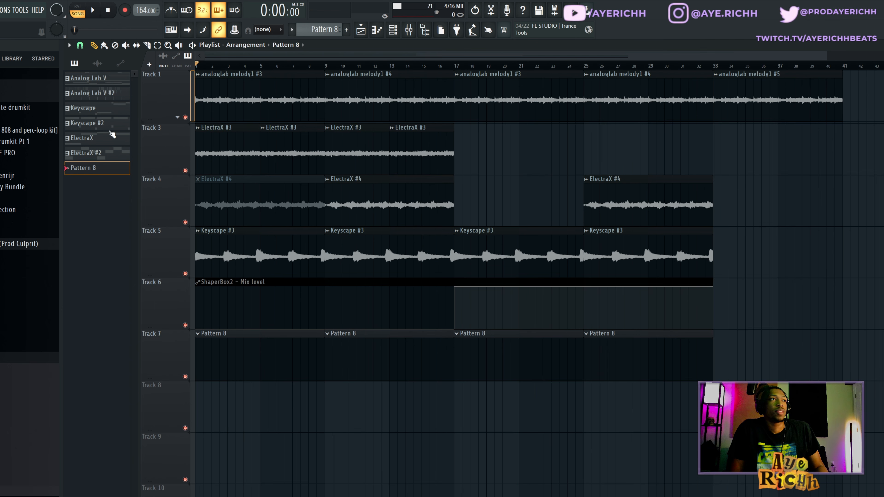
Place all patterns from Analog Lab V to ElectraX #2 at bar 33 from Track 3 downward, and look up their render-and-replace option
left_click(93, 82)
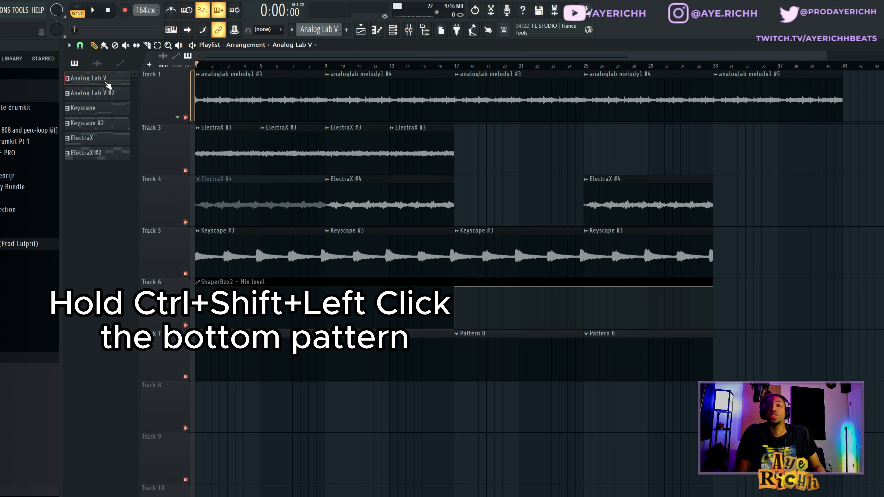
left_click(105, 154, "ctrl+shift")
left_click_drag(112, 85, 718, 167)
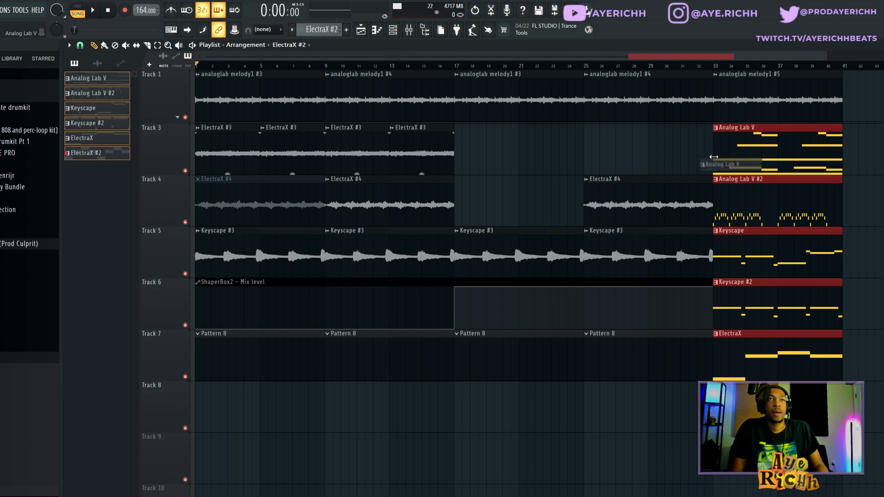
right_click(105, 80)
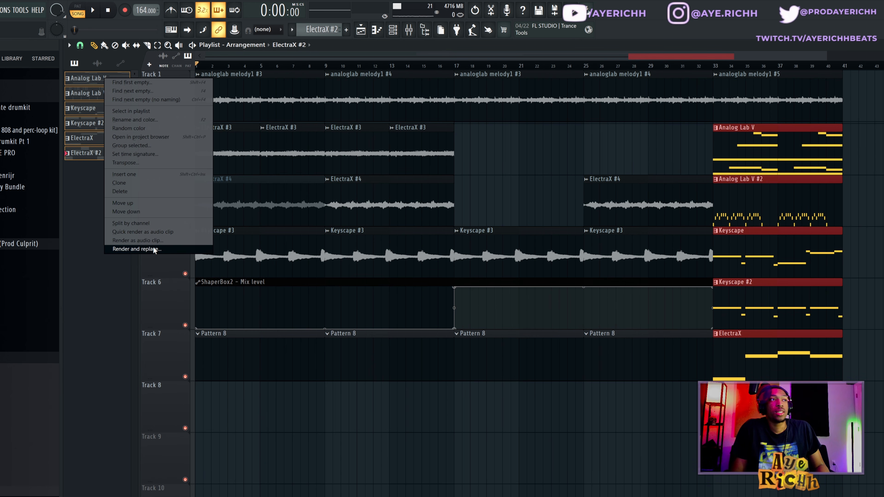
left_click(880, 201)
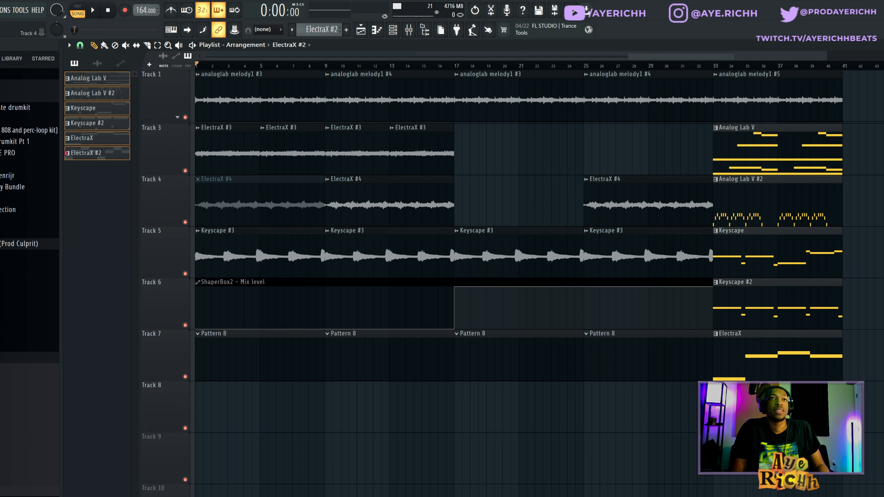
Remove the pattern clips at bar 33 from Tracks 3 to 7
right_click(793, 145)
right_click(795, 198)
right_click(799, 247)
right_click(799, 299)
right_click(798, 352)
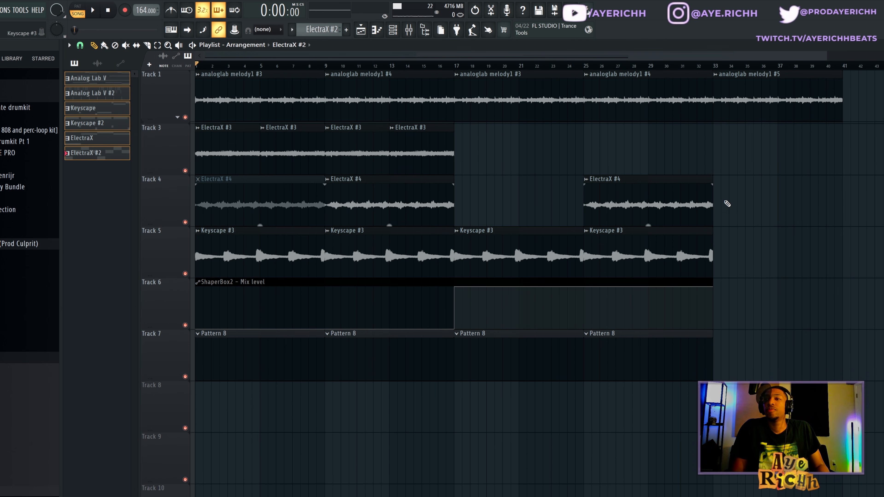
Solo Track 1 and view the channel settings of the first analoglab melody1 #3 clip
right_click(185, 117)
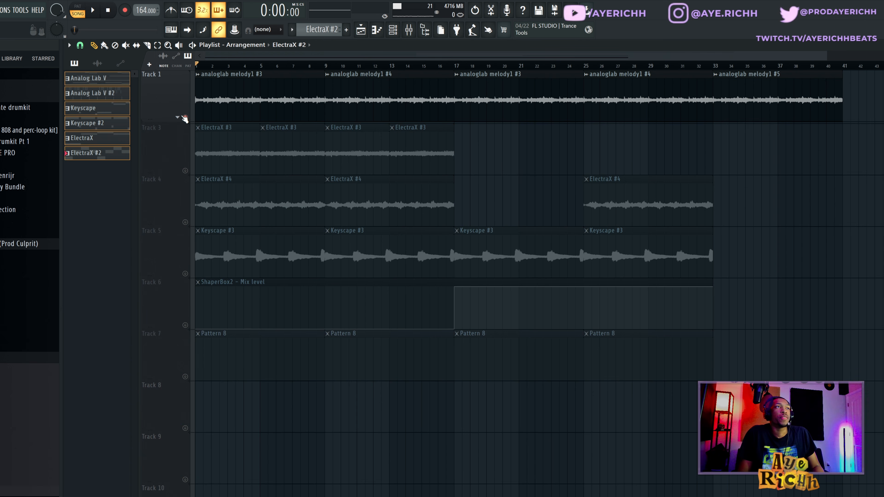
double_click(270, 106)
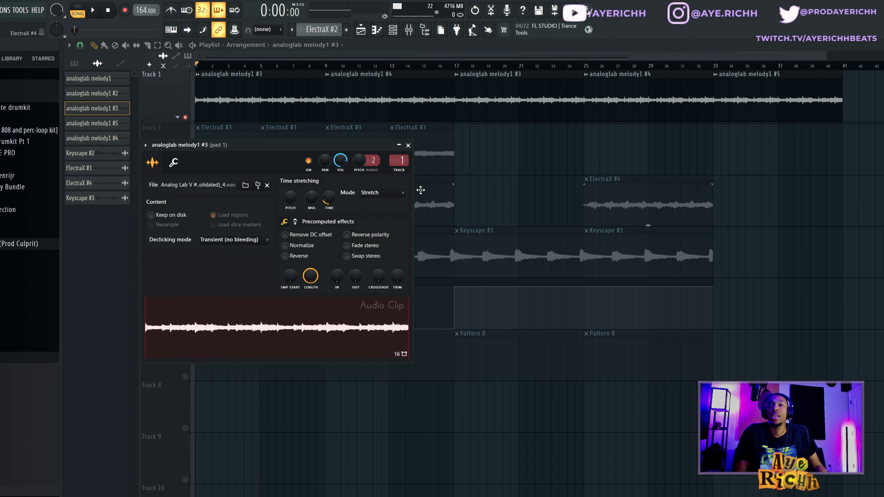
left_click_drag(296, 147, 428, 165)
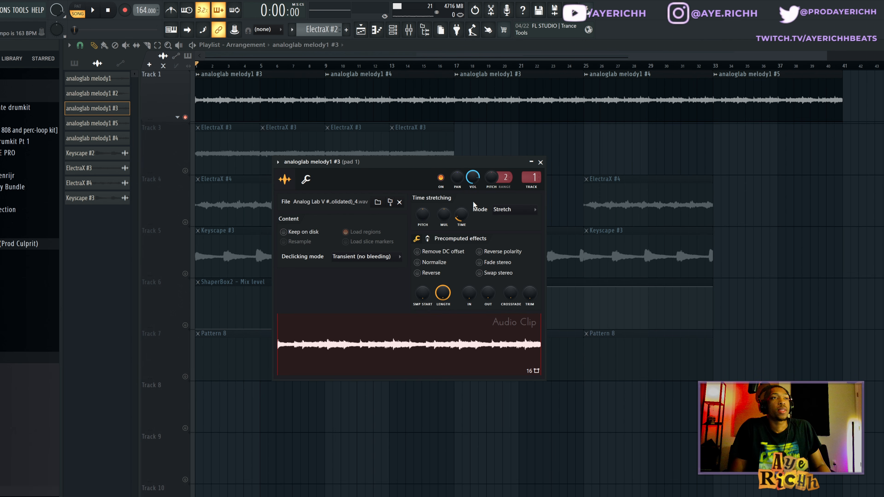
left_click(532, 162)
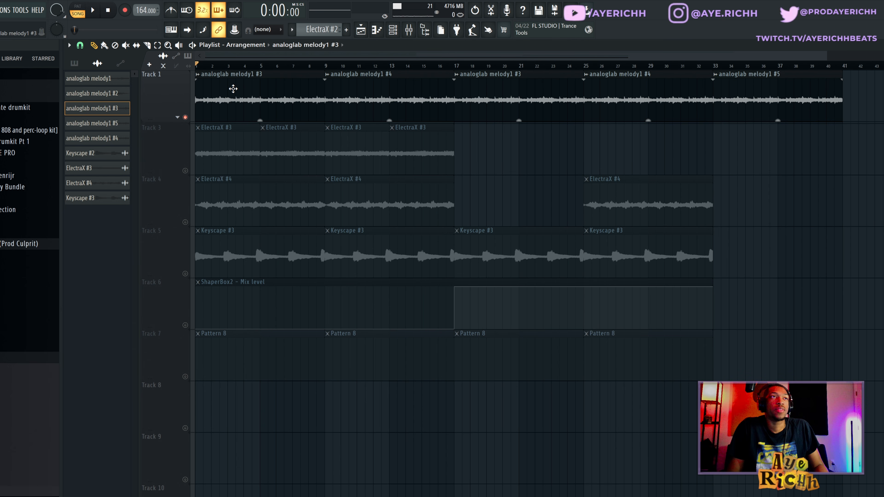
Try to make a unique copy of the first analoglab melody1 #3 clip at bar 41 of Track 1
left_click_drag(234, 89, 877, 104)
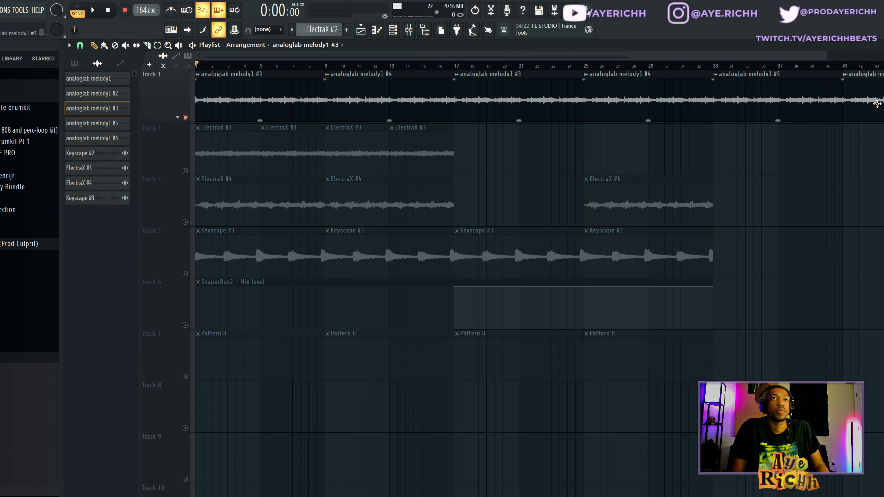
scroll(817, 132, "down", 2)
right_click(749, 74)
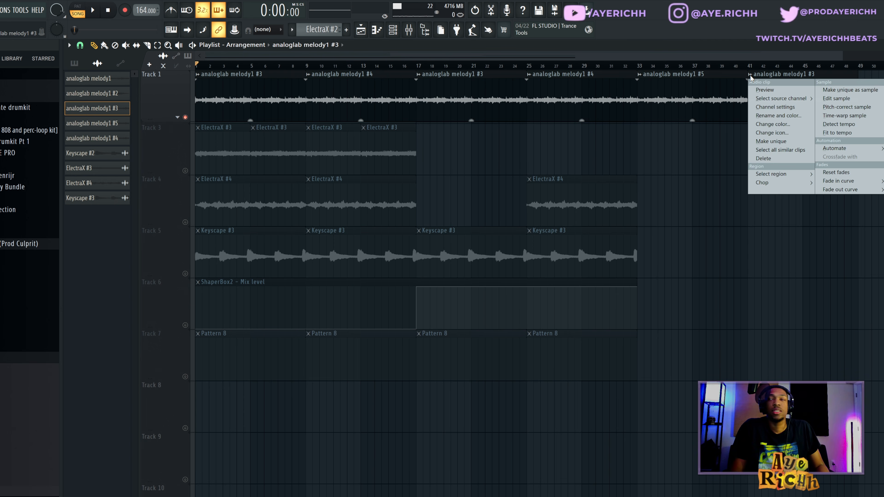
left_click(782, 139)
right_click(807, 102)
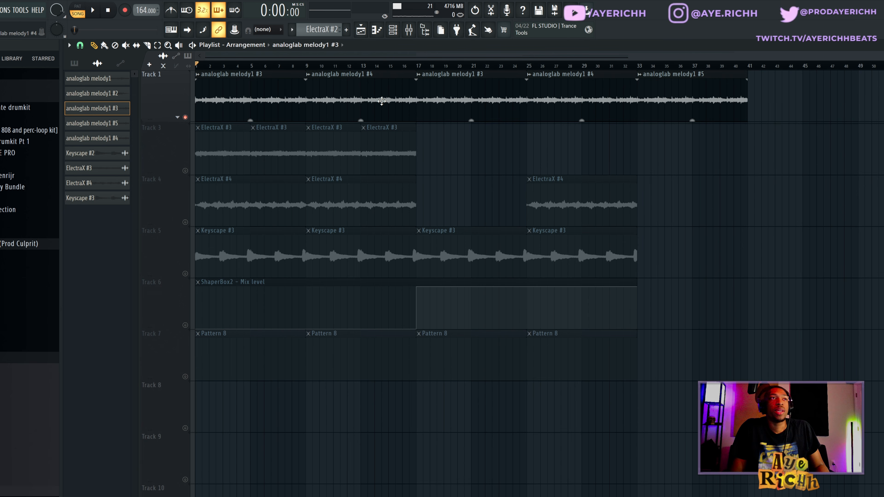
Check the pitch settings of the analoglab melody1 #4 clip at bar 9 and close its channel window
left_click_drag(269, 93, 372, 99)
left_click(259, 100)
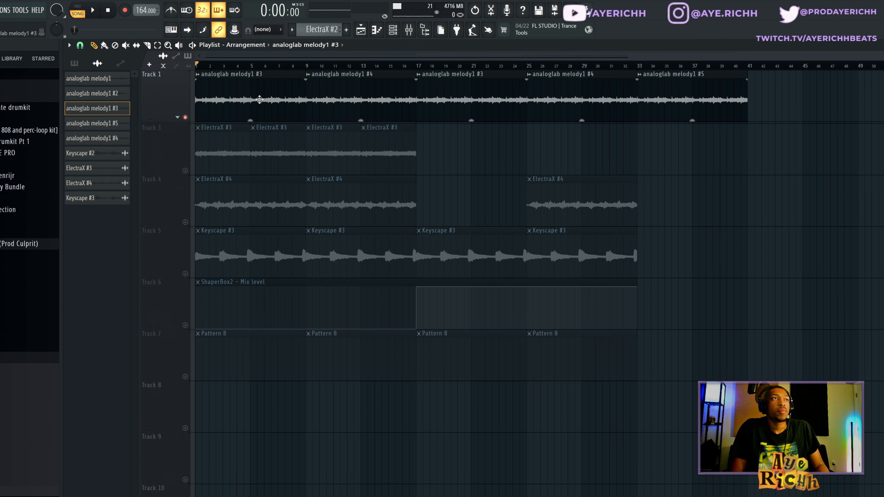
double_click(362, 101)
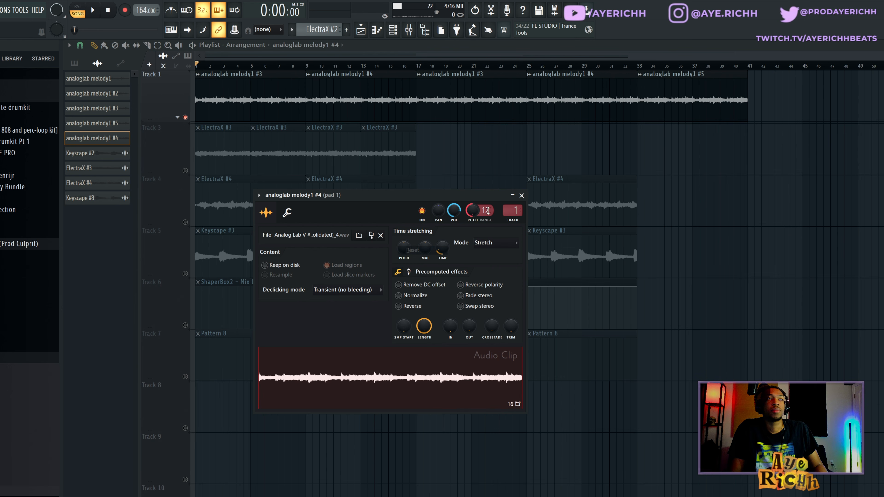
left_click(522, 195)
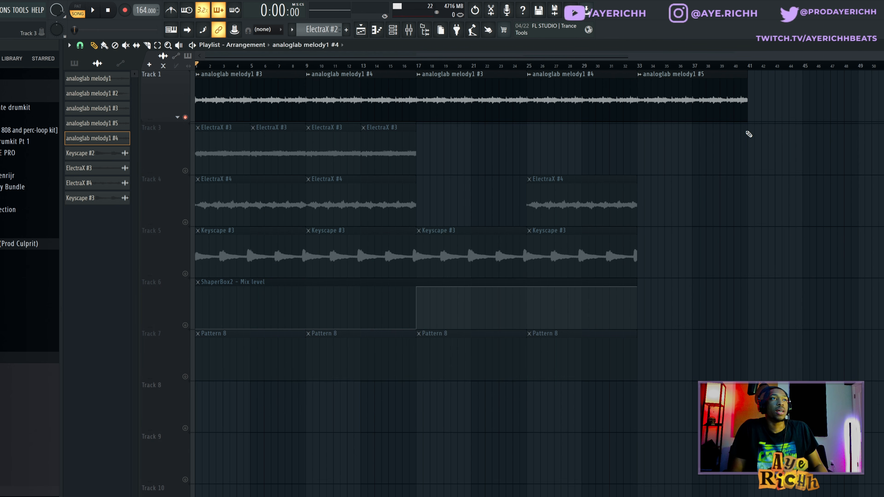
Examine the Fruity parametric EQ 2 curve and the Portal FEEDBACK preset on the pad 1 mixer insert
left_click(408, 29)
left_click(115, 336)
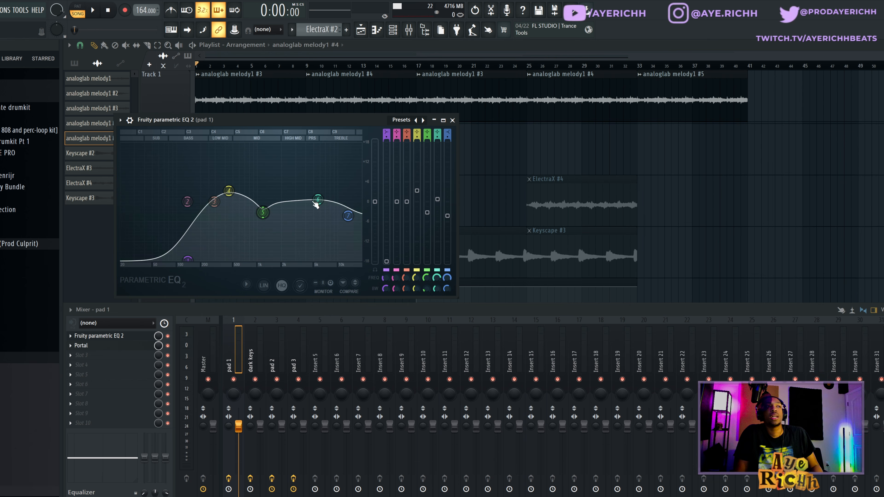
left_click(452, 119)
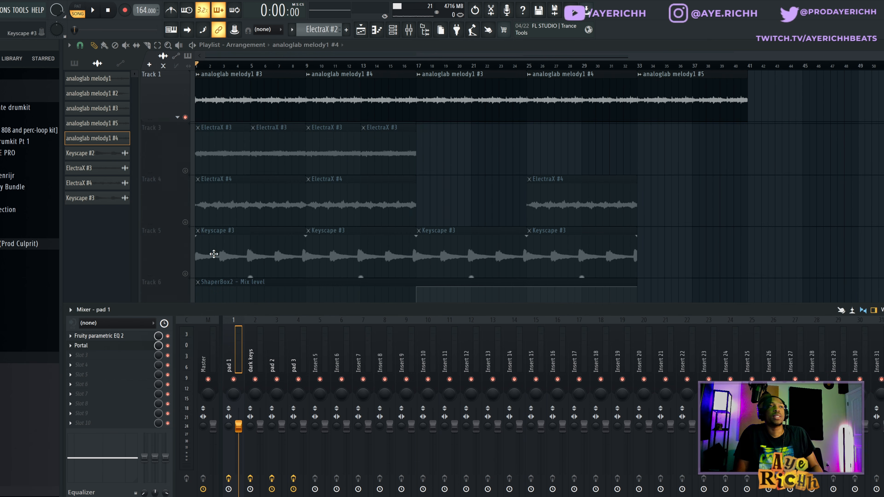
left_click(111, 347)
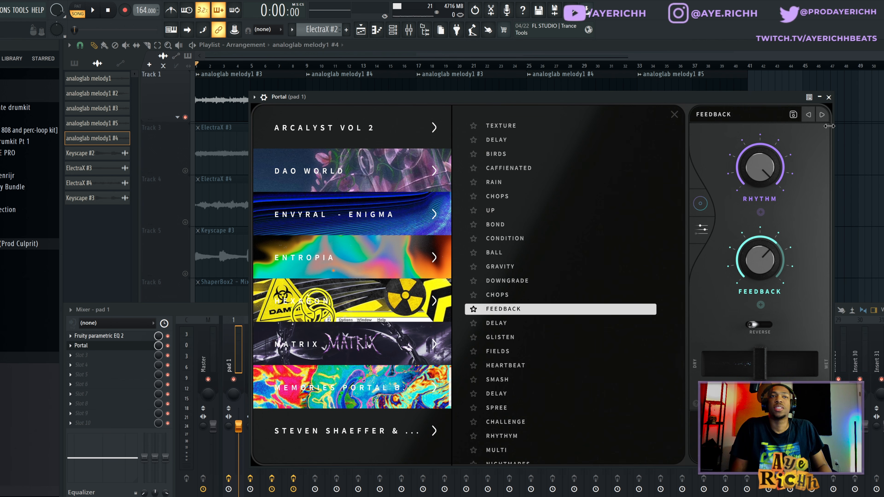
left_click(829, 97)
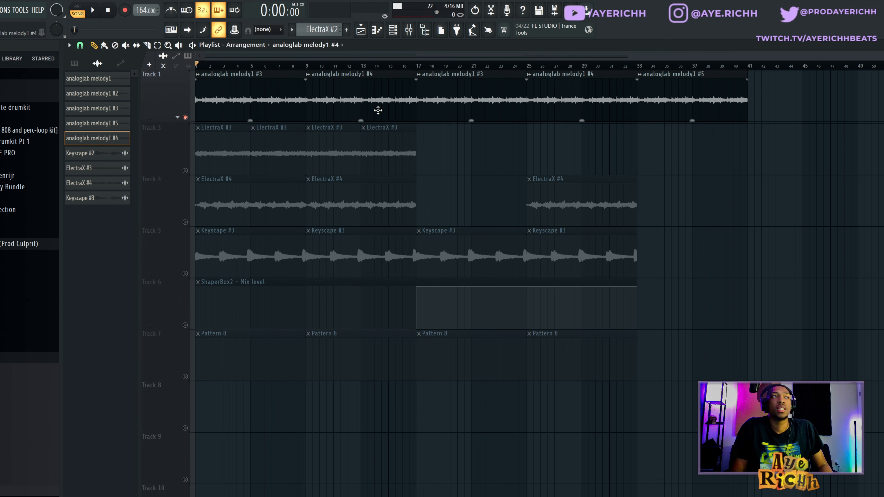
Play the soloed Track 1 from the start, skip to the analoglab melody1 #4 clip at bar 9, and stop
key("space")
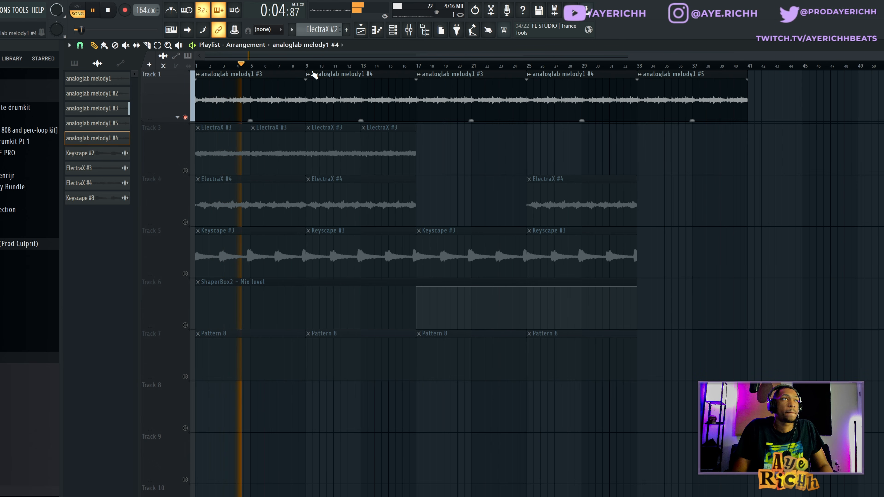
left_click(308, 66)
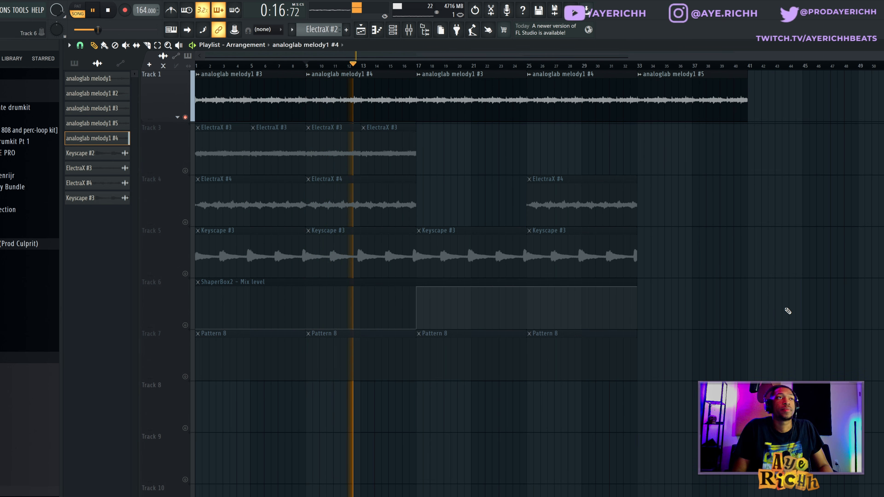
key("space")
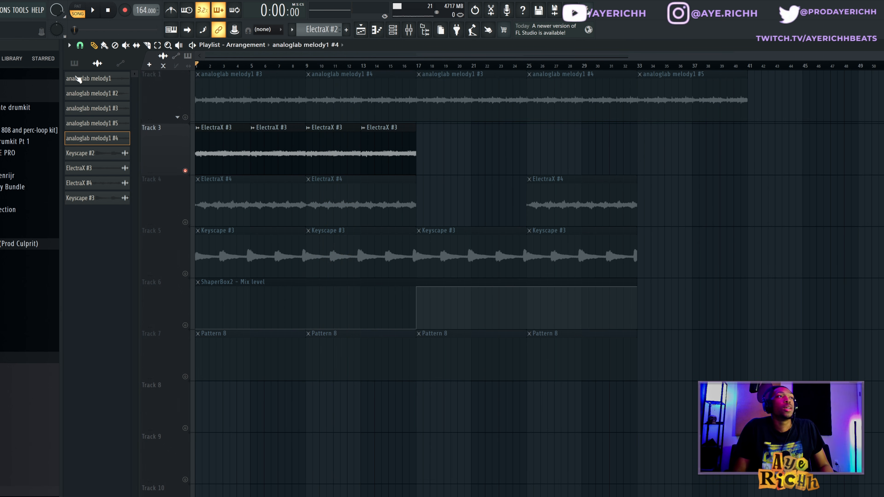
Temporarily place the ElectraX pattern at bar 17 of Track 3, play it from there, and remove it
left_click(74, 63)
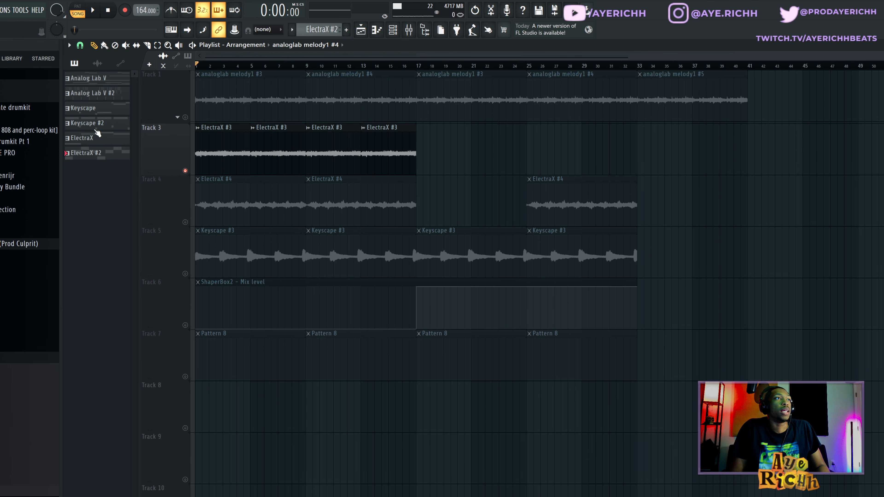
left_click(84, 137)
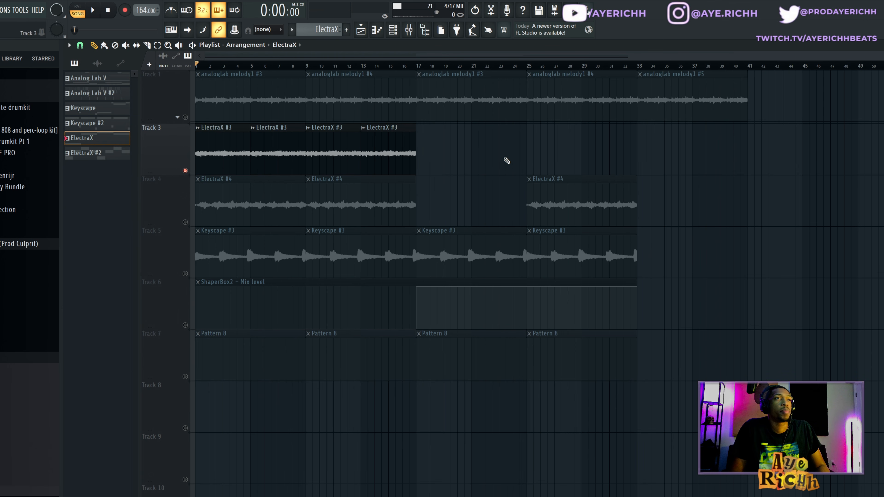
left_click_drag(479, 159, 445, 163)
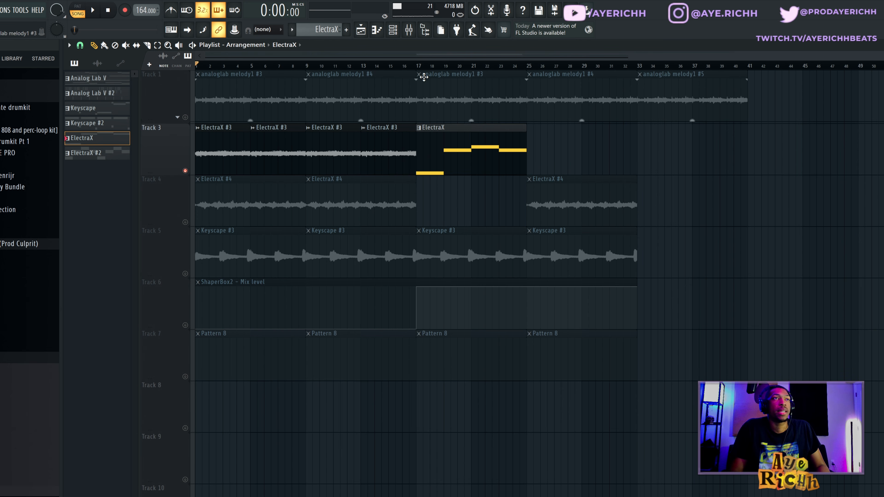
left_click(421, 66)
key("space")
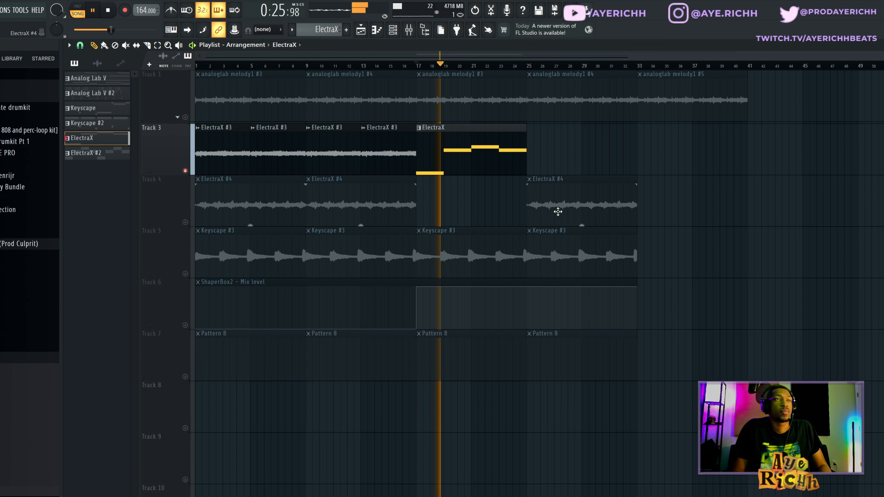
key("space")
right_click(478, 163)
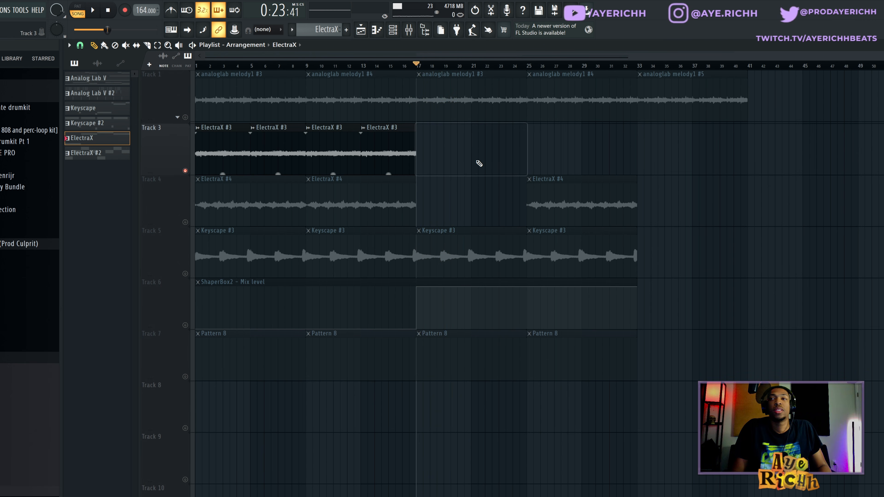
Check the ElectraX #3 clip's time stretching settings and the soothe2 settings on the pad 2 mixer insert
double_click(205, 148)
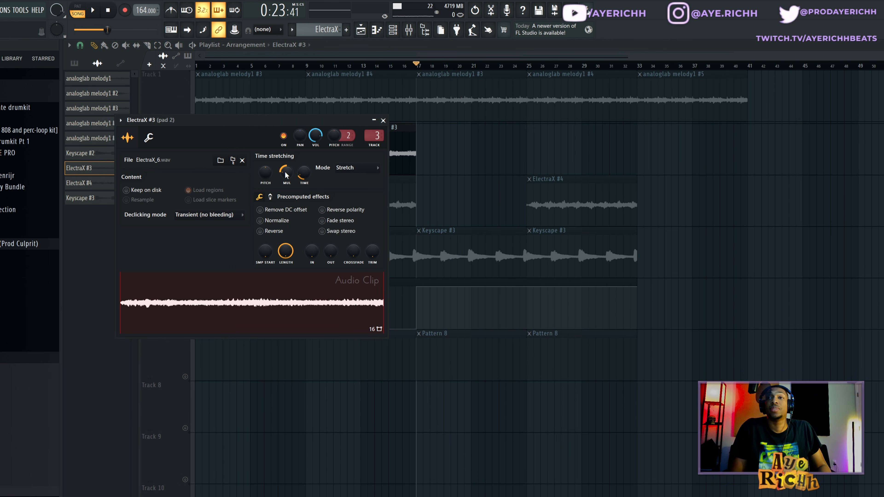
left_click(383, 121)
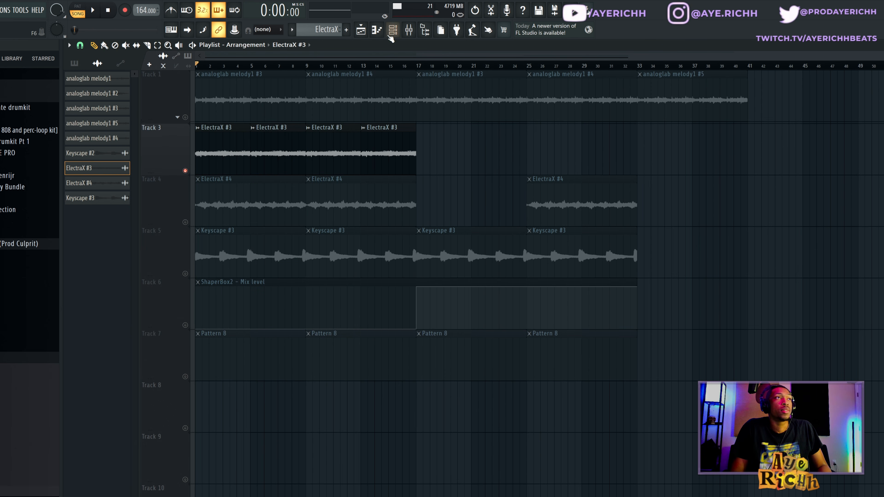
left_click(410, 29)
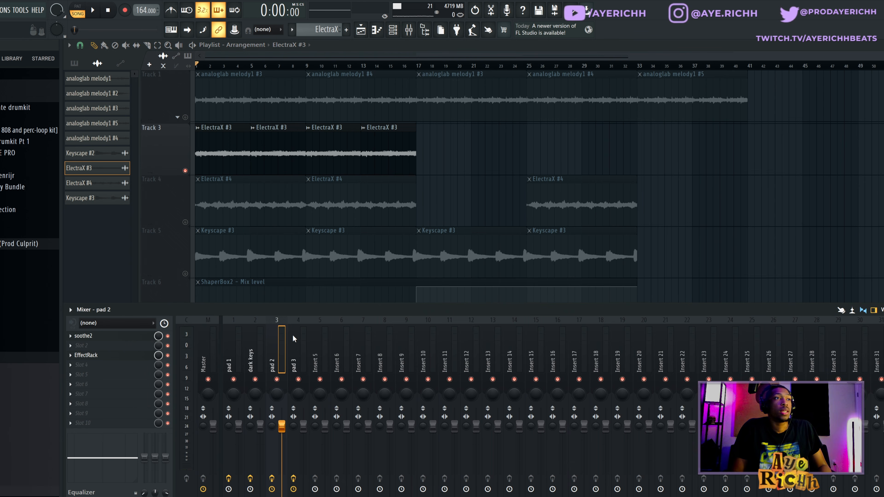
left_click(110, 340)
left_click(110, 340)
left_click(110, 340)
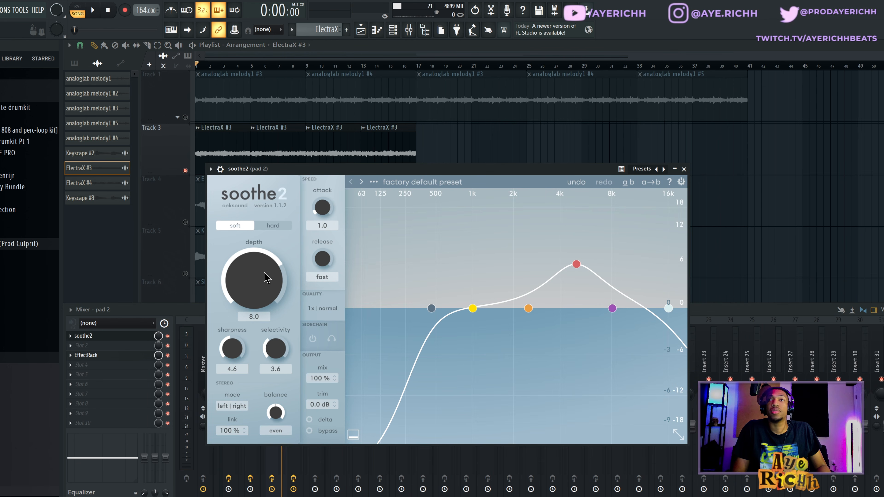
left_click(684, 170)
Examine the Soundtoys EffectRack chain on the pad 2 insert and play the soloed Track 3 from the start
left_click(108, 356)
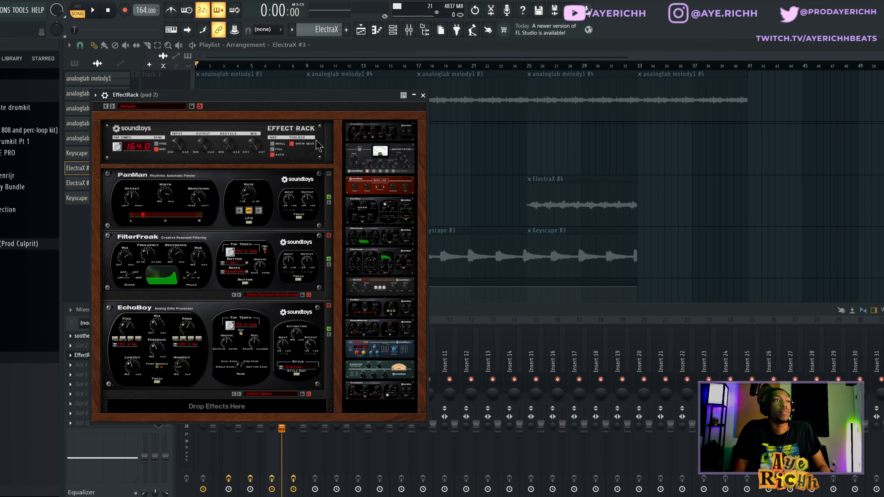
left_click_drag(251, 95, 511, 100)
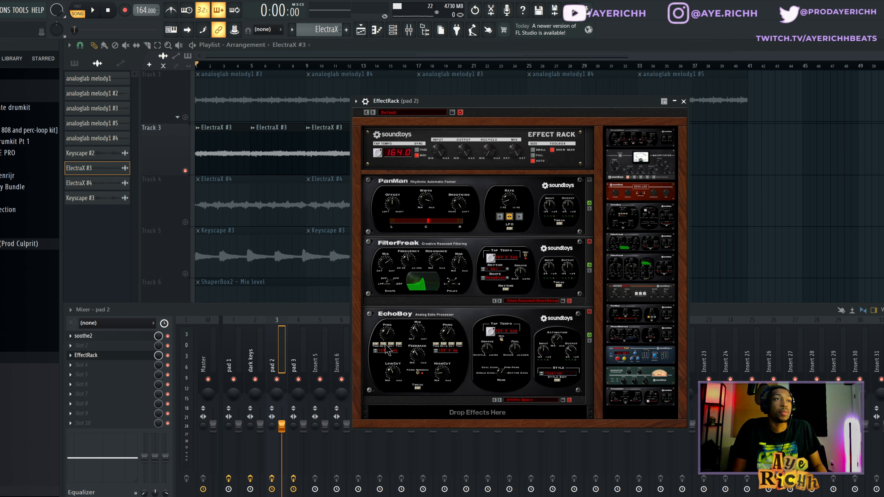
left_click(683, 102)
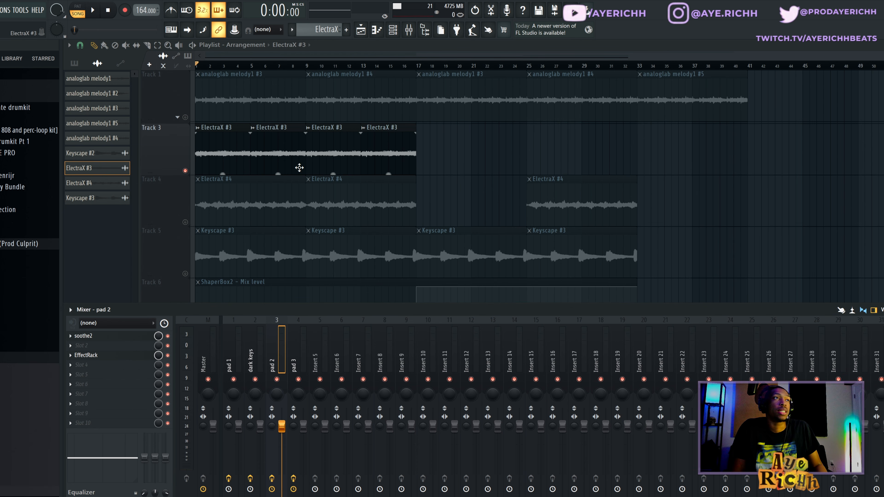
key("space")
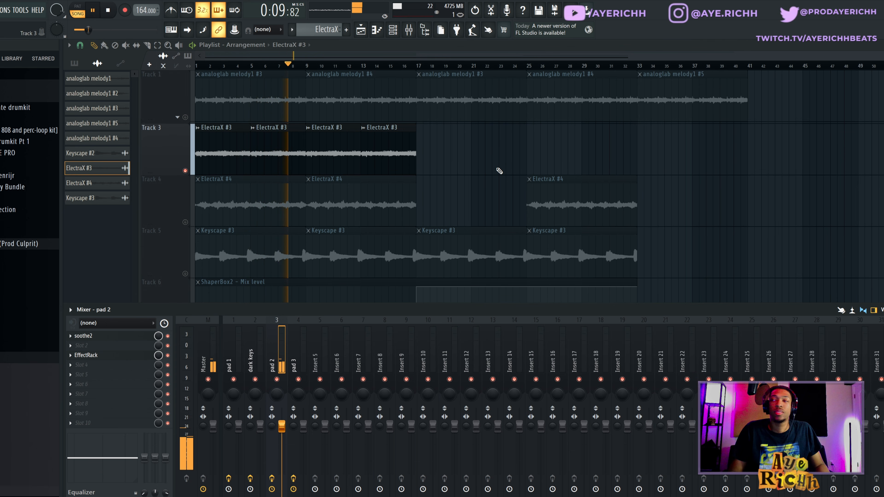
key("space")
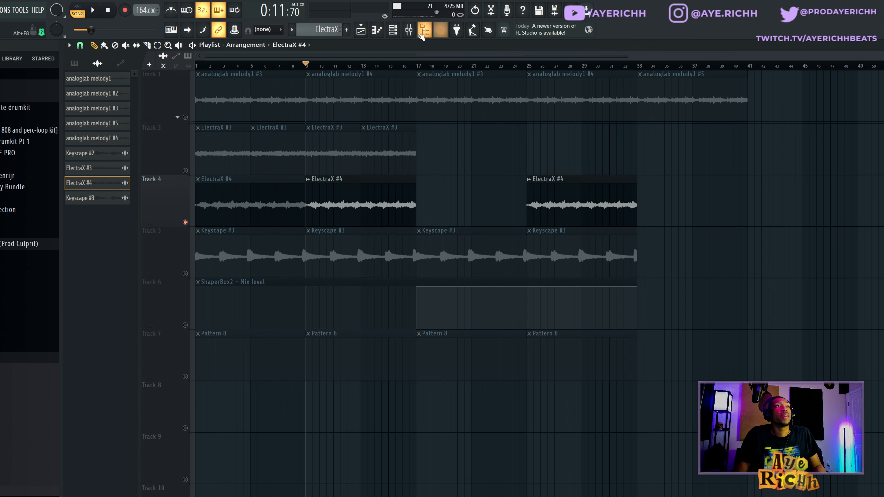
Examine soothe2 and the Effectrix Backward Vocals preset on the pad 3 mixer insert
left_click(423, 33)
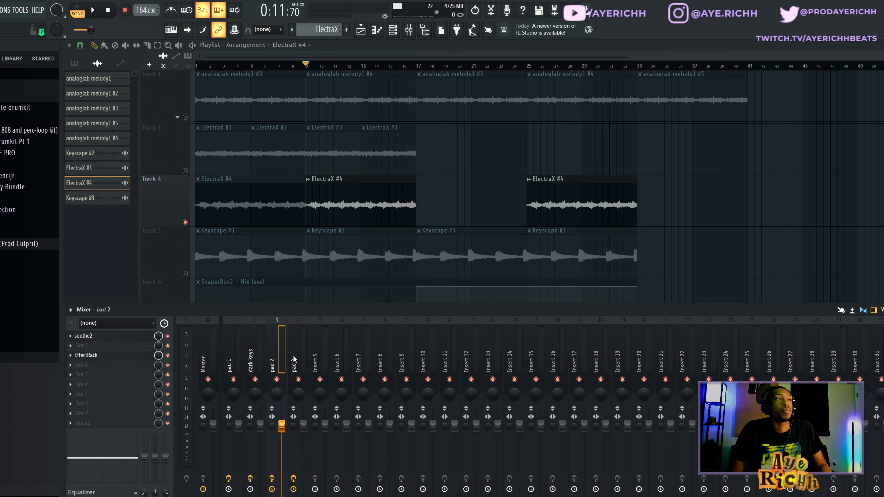
key("F9")
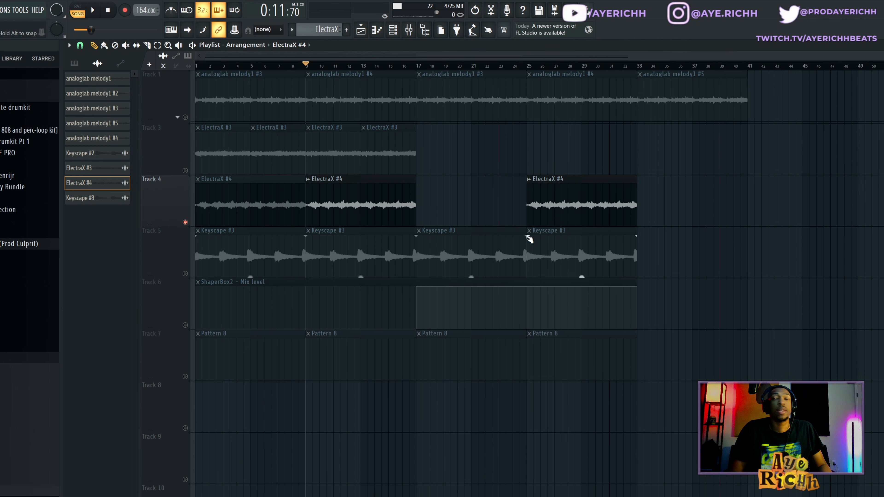
left_click(409, 30)
left_click(97, 340)
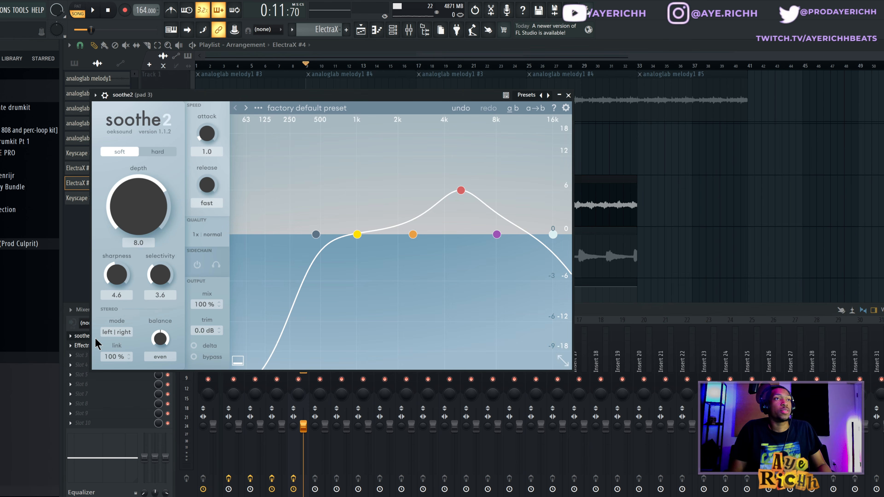
left_click(84, 335)
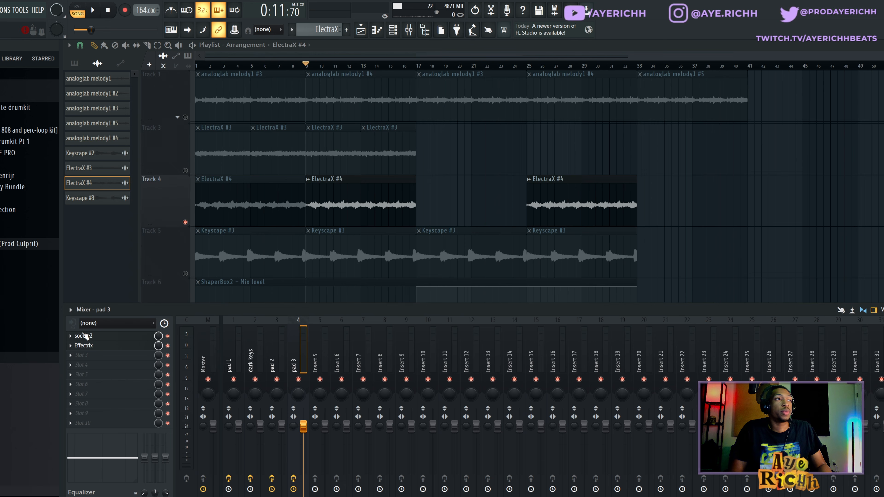
left_click(85, 346)
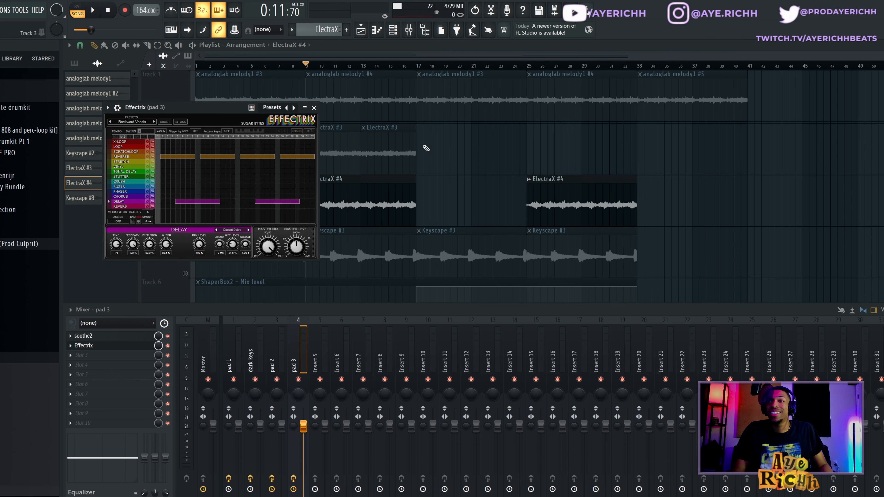
left_click(314, 108)
Play the soloed Track 4 from bar 9 through the ElectraX #4 clip, stop, and close the mixer
key("space")
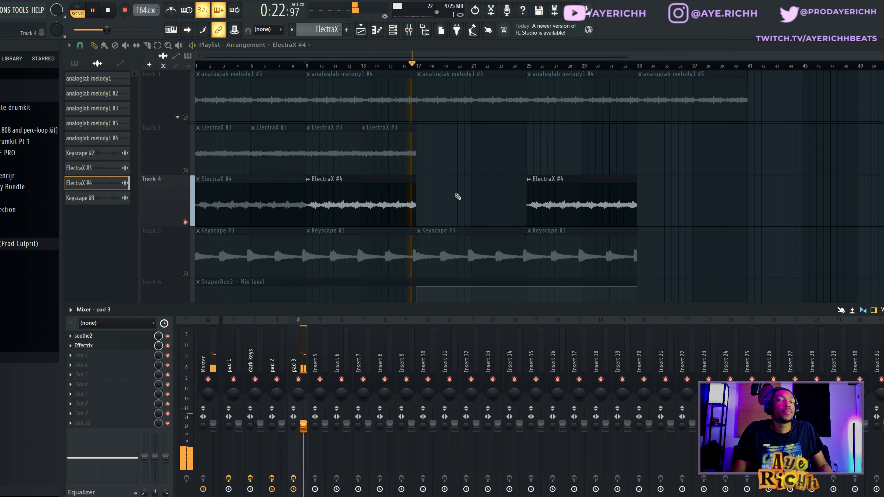
key("space")
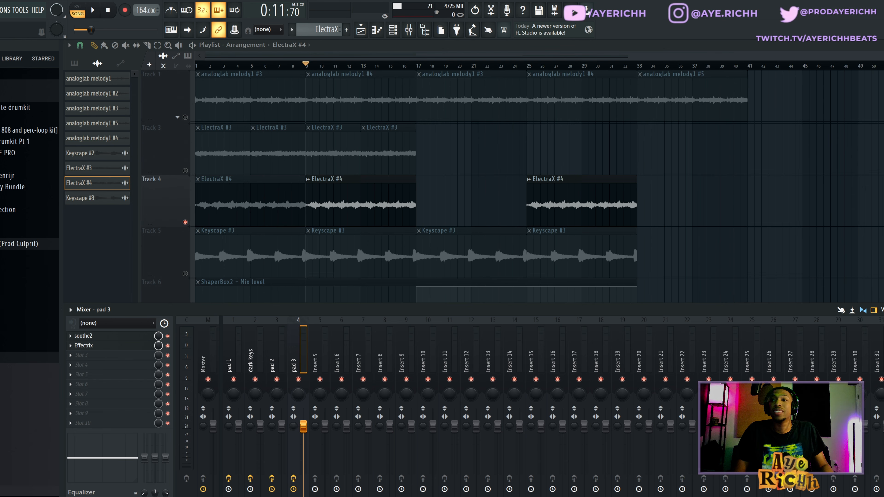
key("F9")
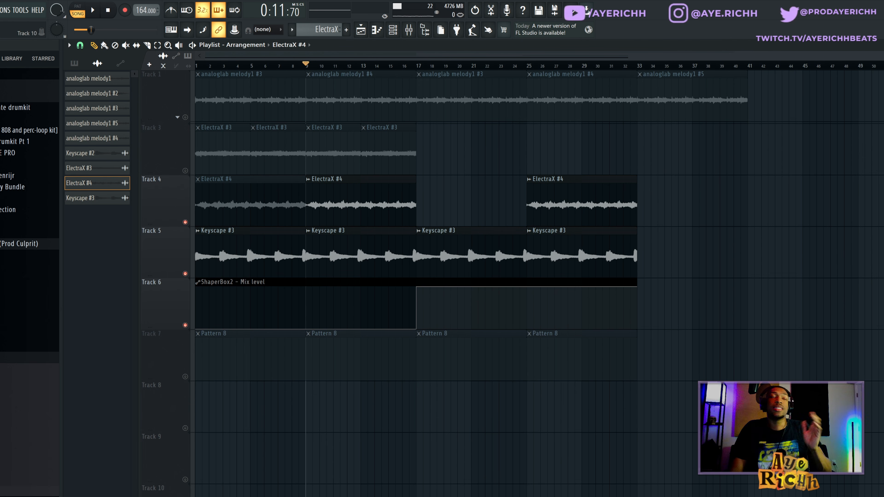
Examine the Fruity parametric EQ 2, ValhallaVintageVerb and ShaperBox2 settings on the dark keys mixer insert
left_click(409, 31)
left_click(254, 359)
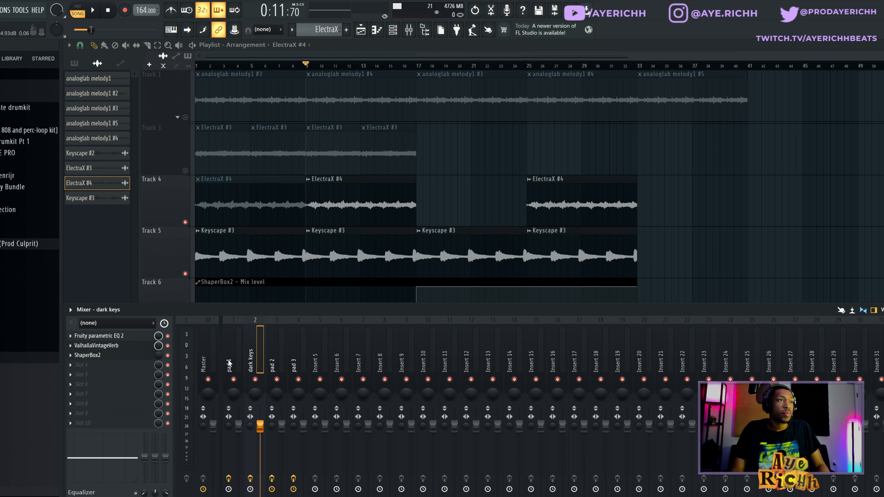
left_click(104, 336)
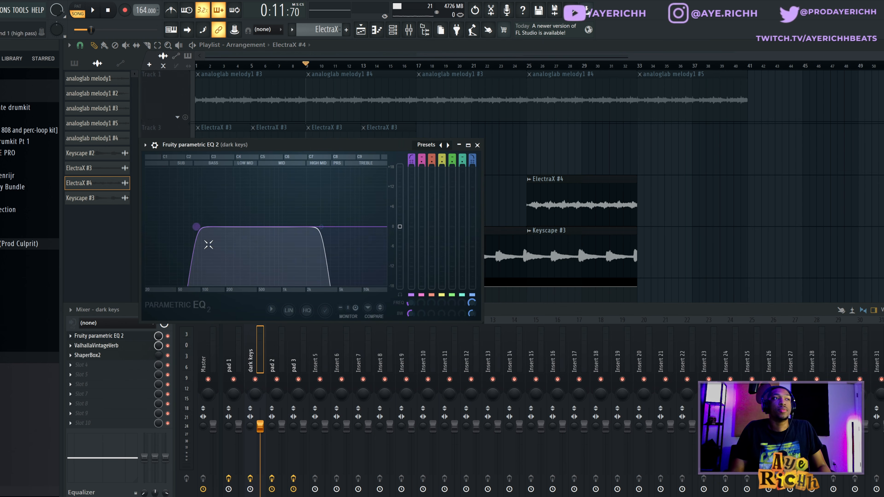
left_click(477, 145)
left_click(96, 347)
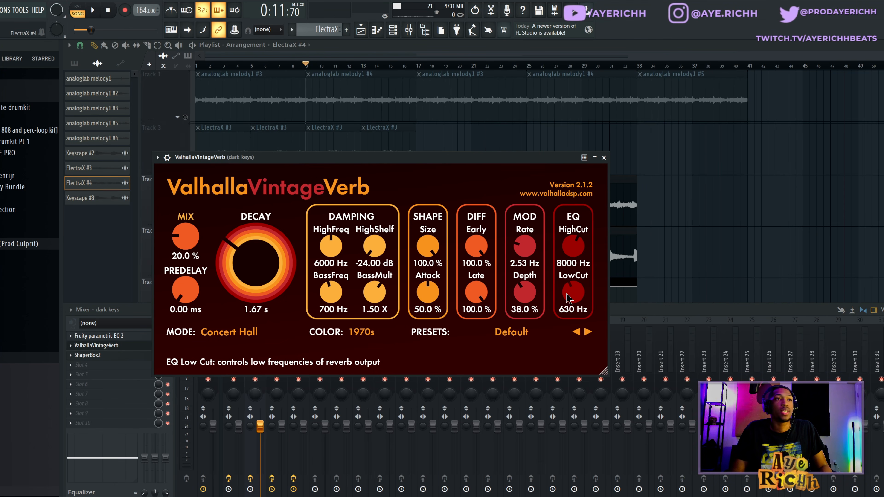
left_click(604, 158)
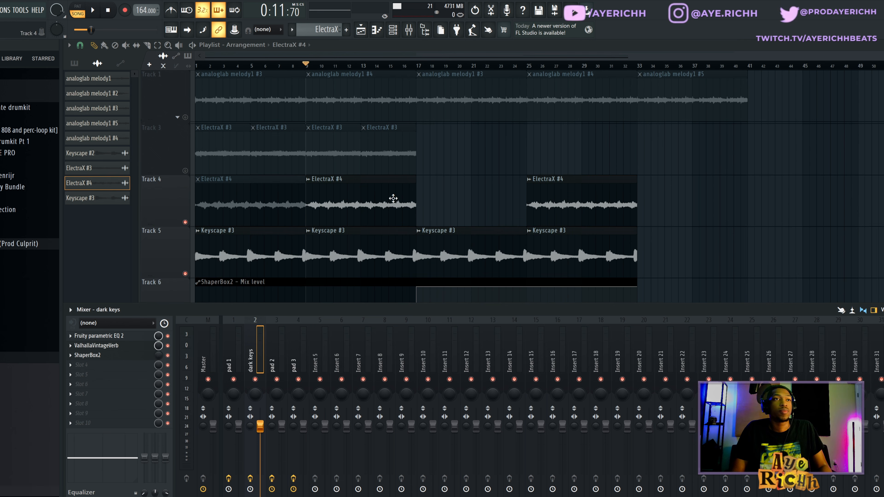
left_click(113, 358)
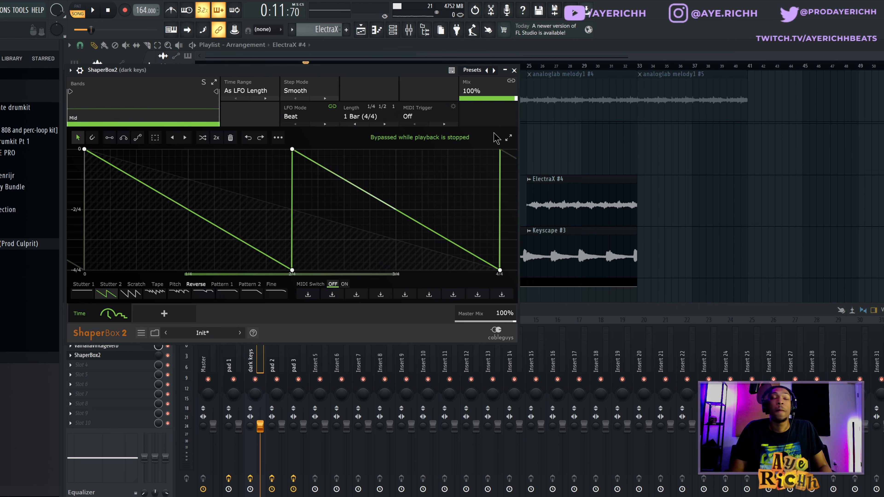
left_click(514, 70)
key("F9")
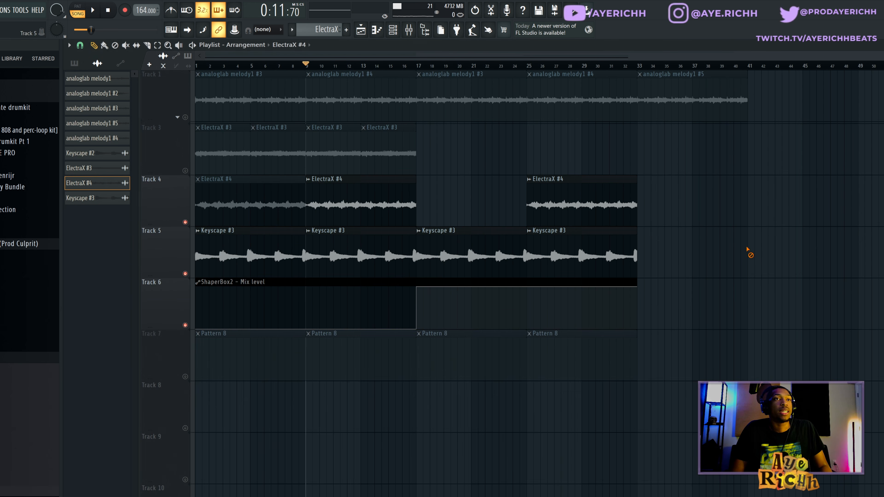
Show the automation clip options for ShaperBox2's mix level on the dark keys mixer insert
left_click_drag(363, 285, 540, 319)
left_click(645, 160, "ctrl")
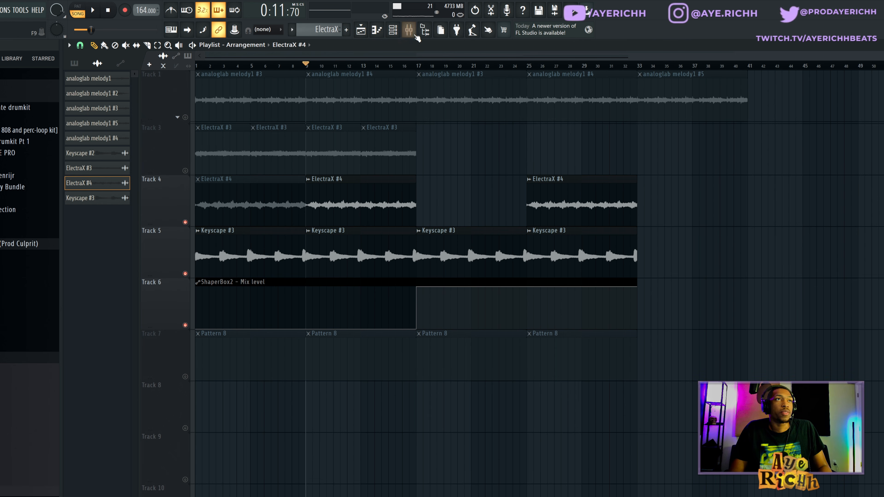
key("F9")
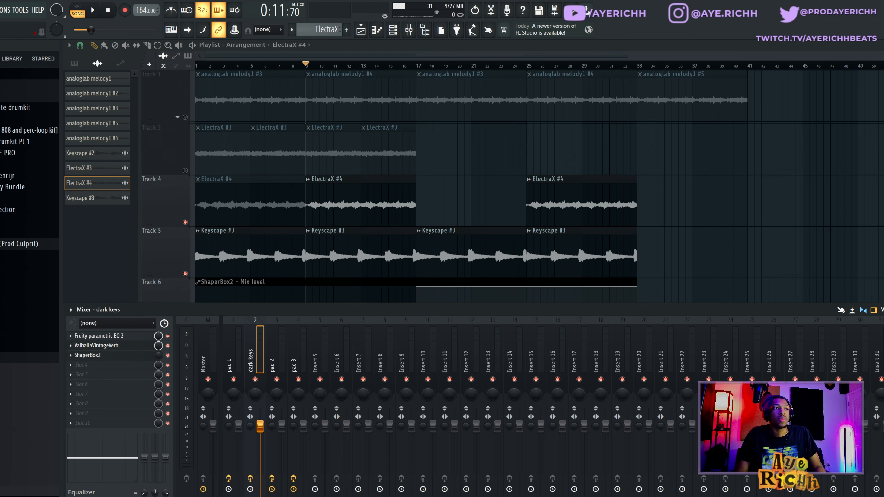
right_click(158, 358)
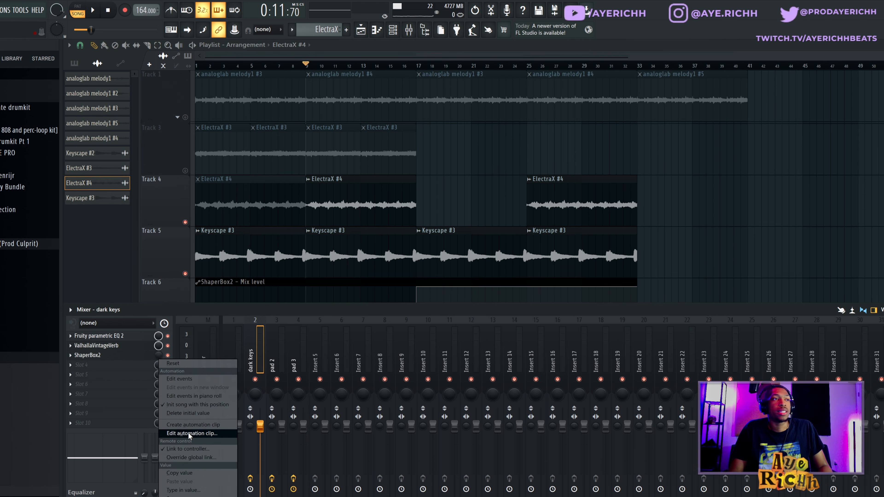
left_click(190, 425)
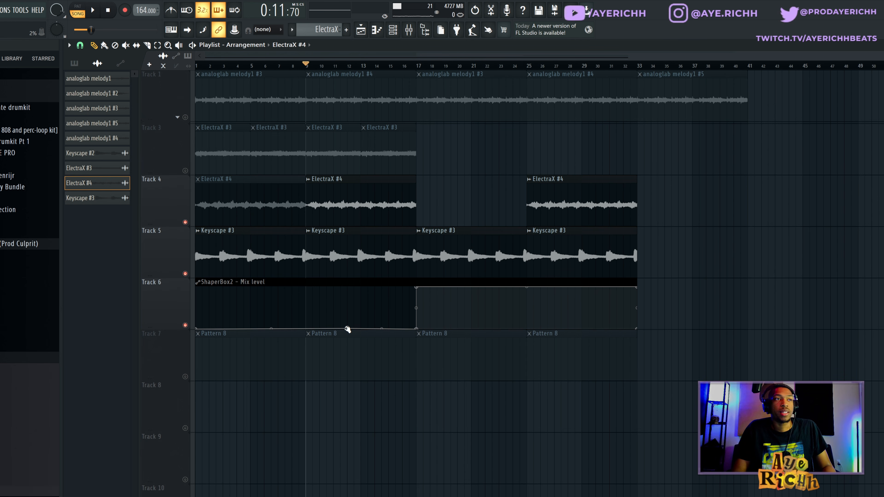
Raise the automation point near bar 12 of the ShaperBox2 - Mix level clip to 100% and return playback to the start
left_click_drag(348, 329, 348, 287)
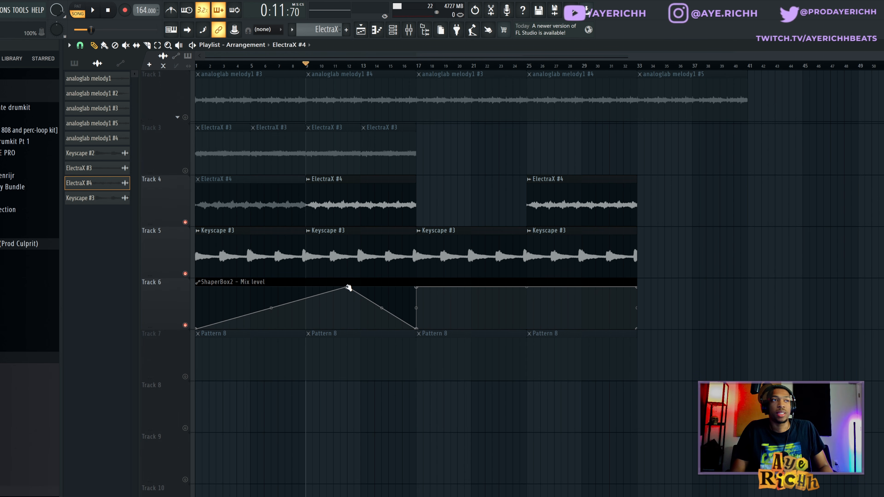
left_click(348, 287)
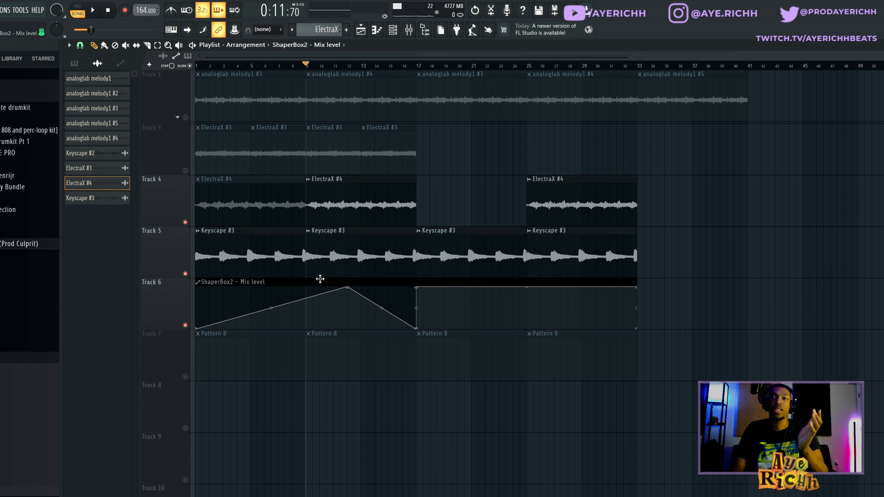
key("space")
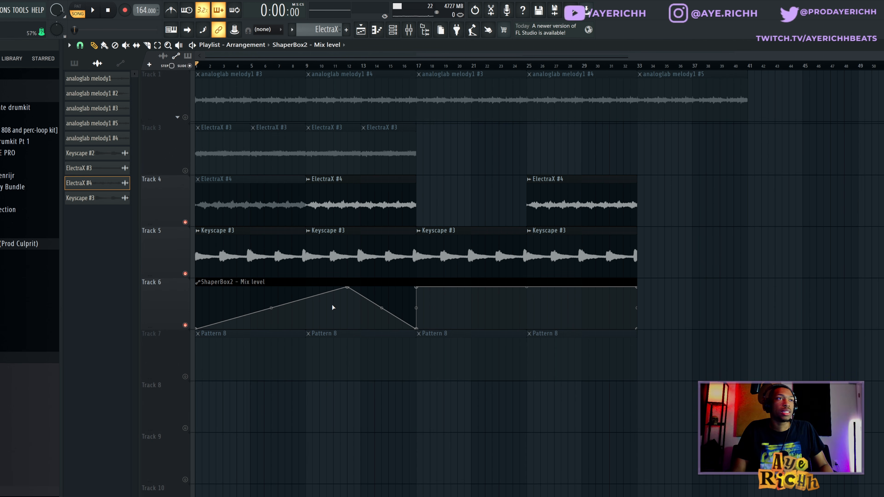
Lower the automation point near bar 12 of the ShaperBox2 - Mix level clip to 0% and play the clips from the start
left_click_drag(348, 287, 348, 330)
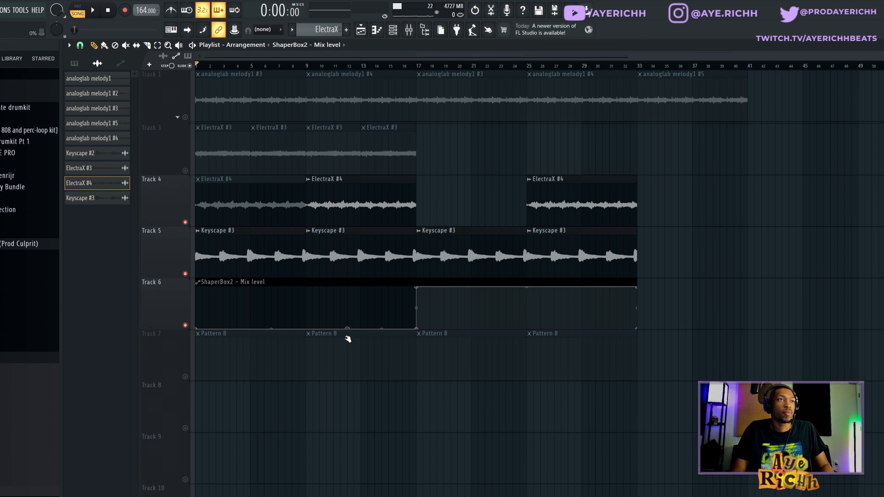
key("space")
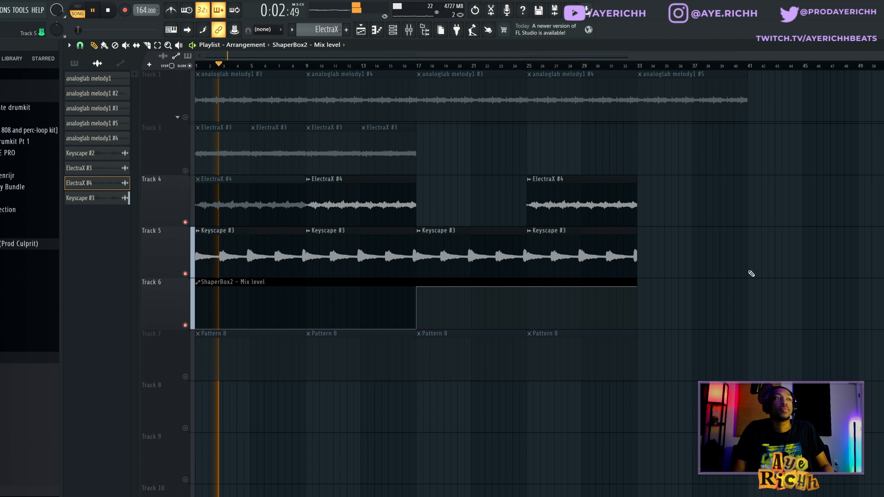
key("space")
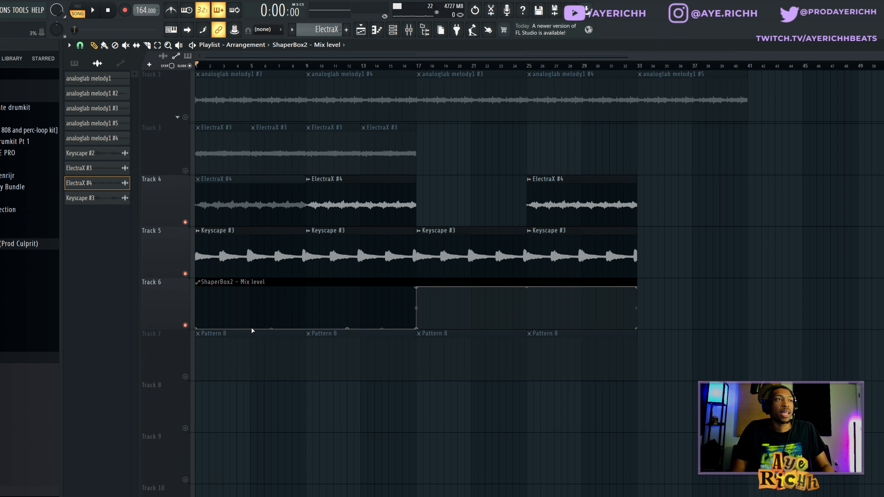
Try a full-level automation point at bar 5 of the ShaperBox2 - Mix level clip, play it from the start, and delete the point
left_click_drag(251, 327, 252, 286)
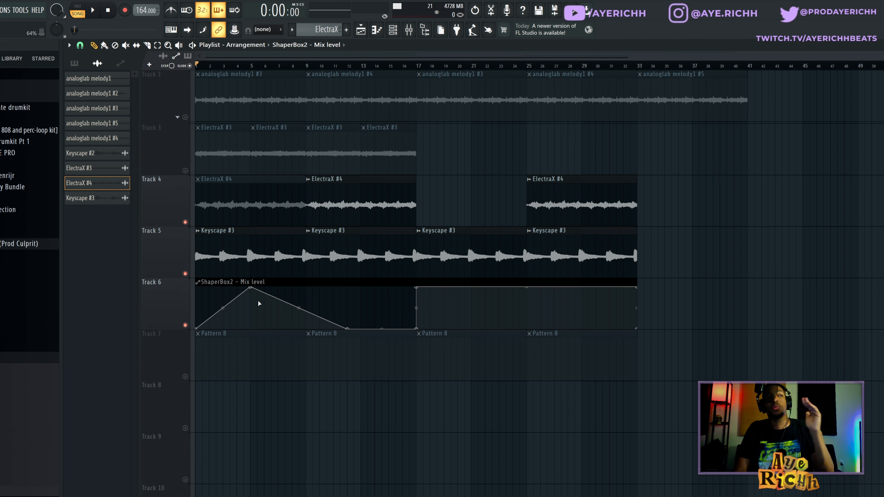
key("space")
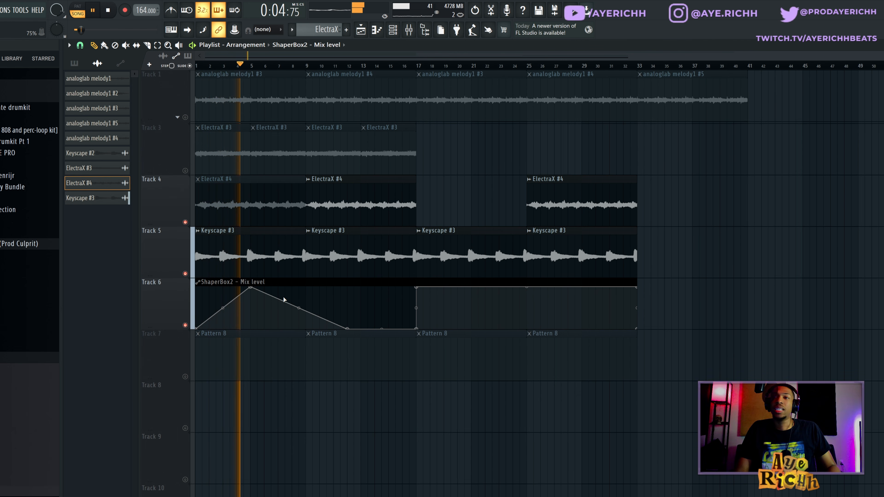
key("space")
right_click(250, 288)
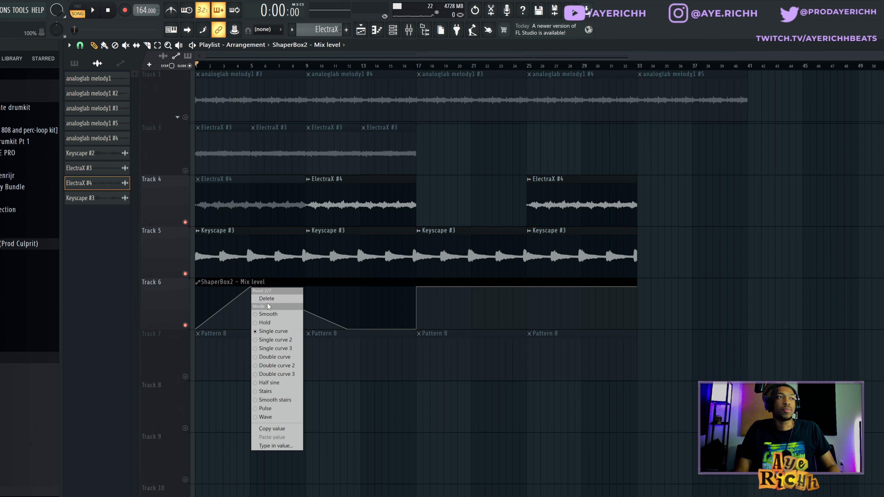
left_click(265, 299)
Play the soloed tracks from bar 13 into the section after bar 17, where the mix level automation is raised, and stop
left_click(307, 68)
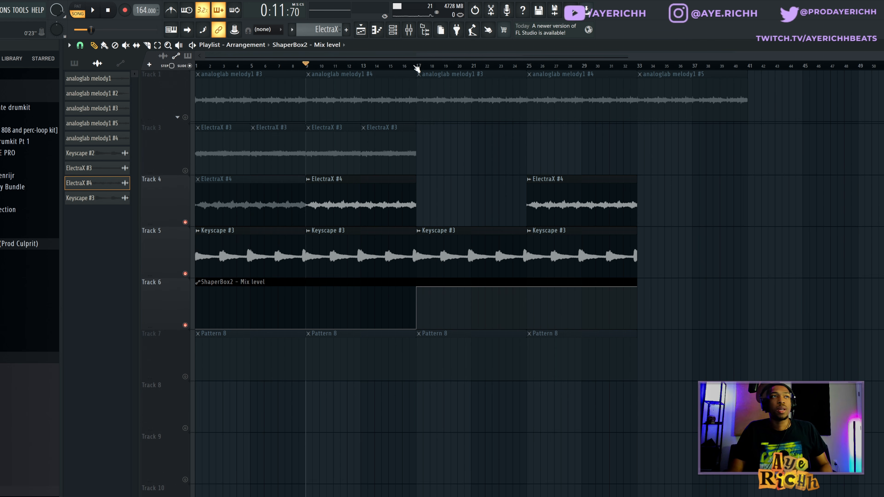
left_click(362, 65)
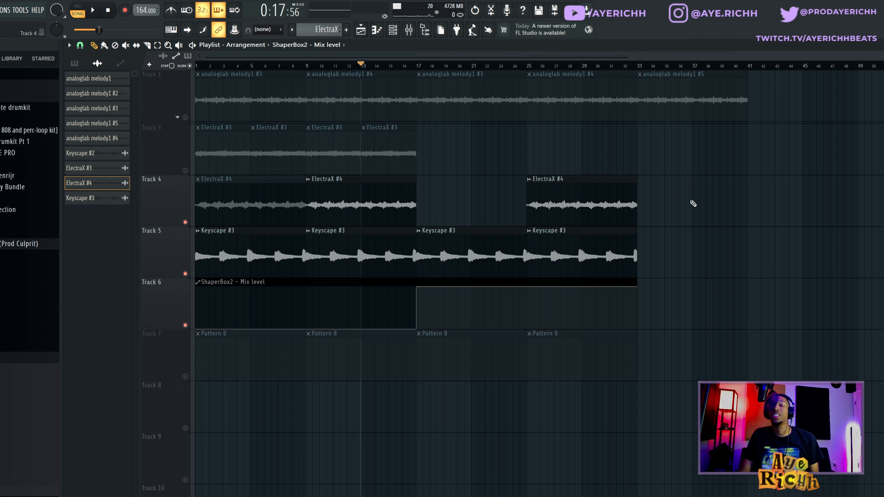
key("space")
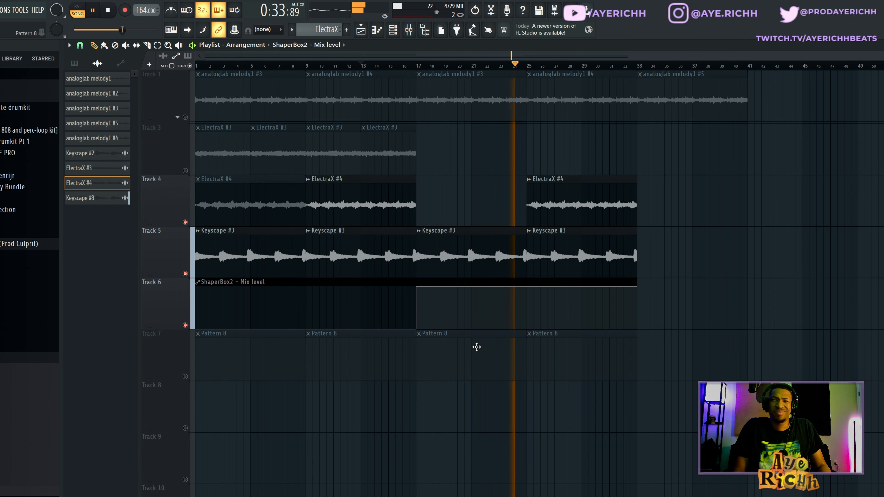
key("space")
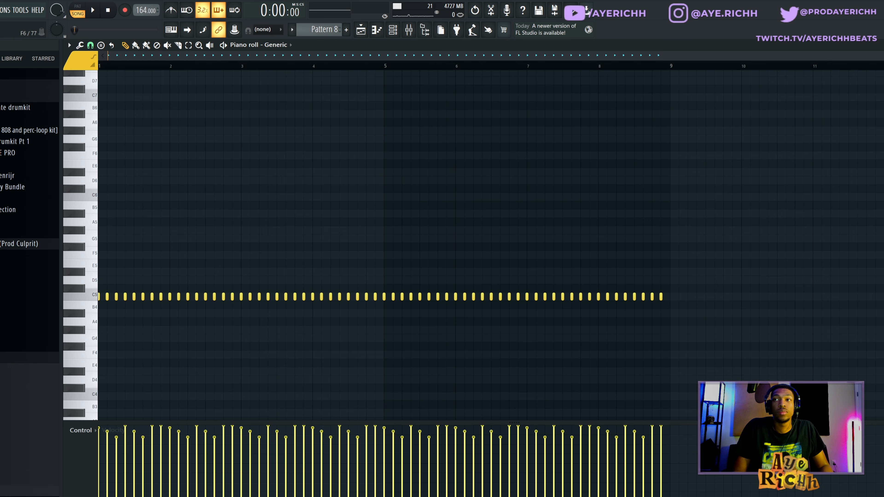
Repeat the #BB snare hits through all eight bars of Pattern 8 and raise their velocity to maximum
key("space")
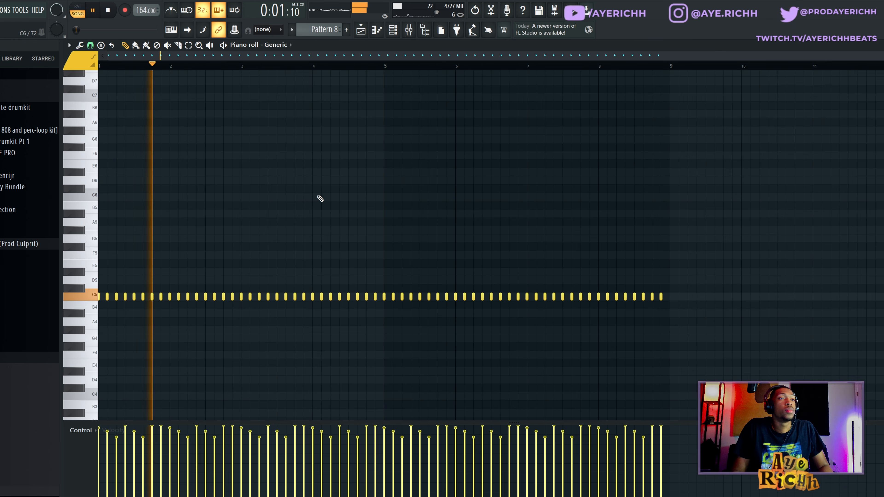
left_click(393, 31)
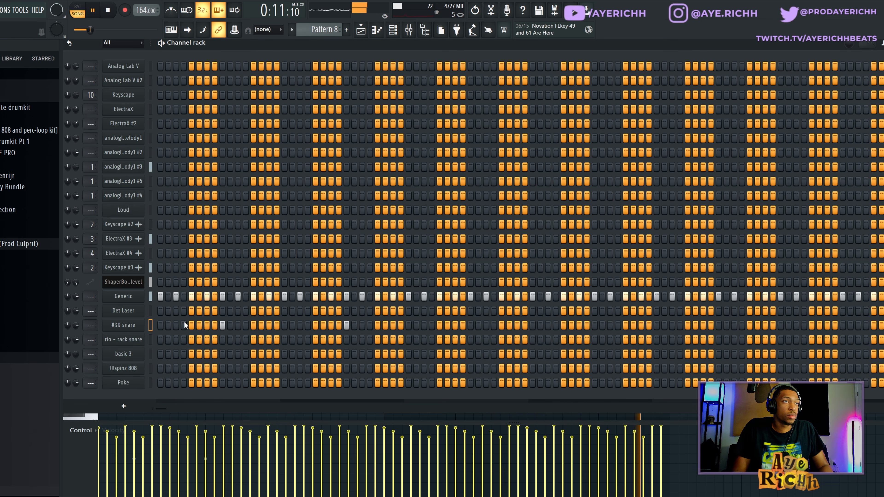
right_click(139, 325)
left_click(150, 324)
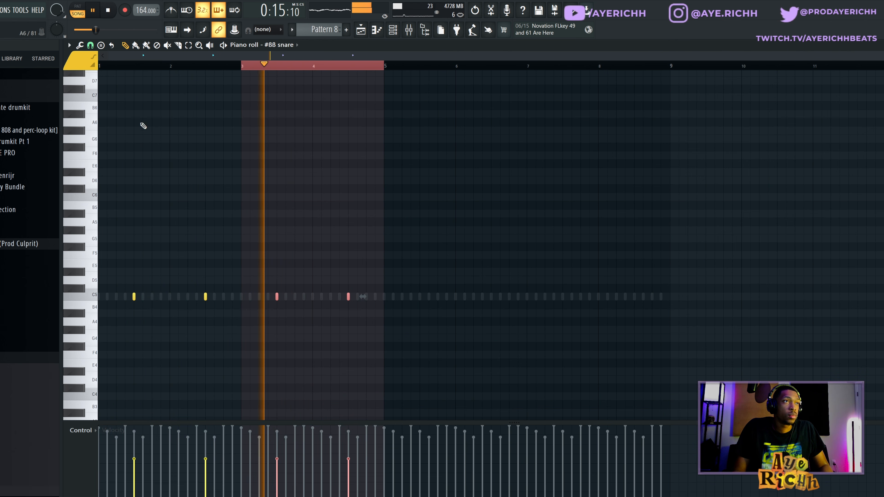
key("ctrl+b")
key("ctrl+b")
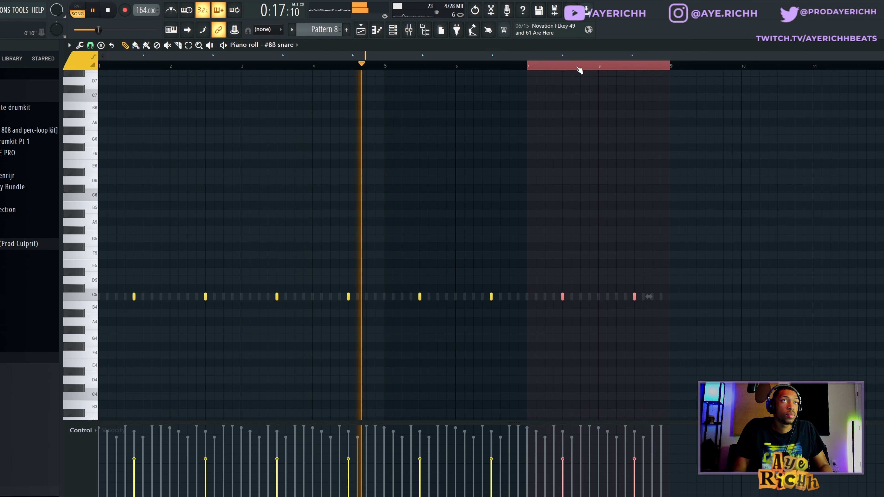
left_click(579, 70)
left_click(392, 30)
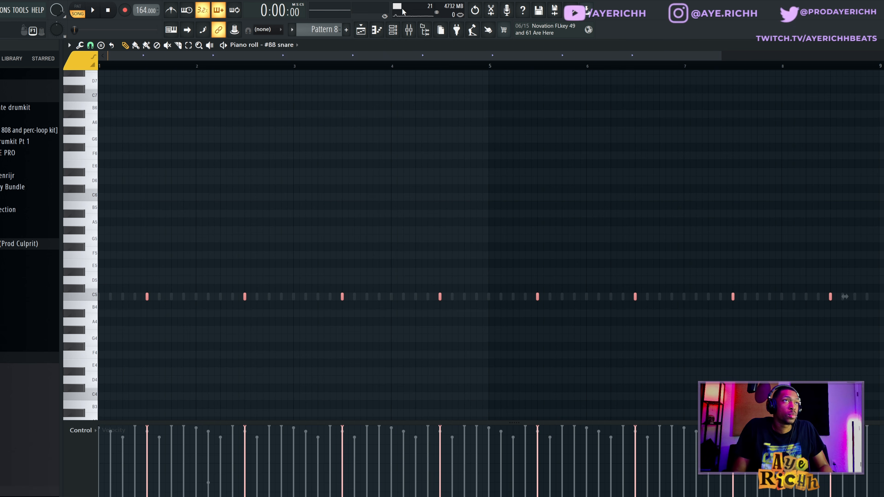
Play the pattern and view the sampler settings of the rio - rack snare channel
key("space")
left_click(393, 31)
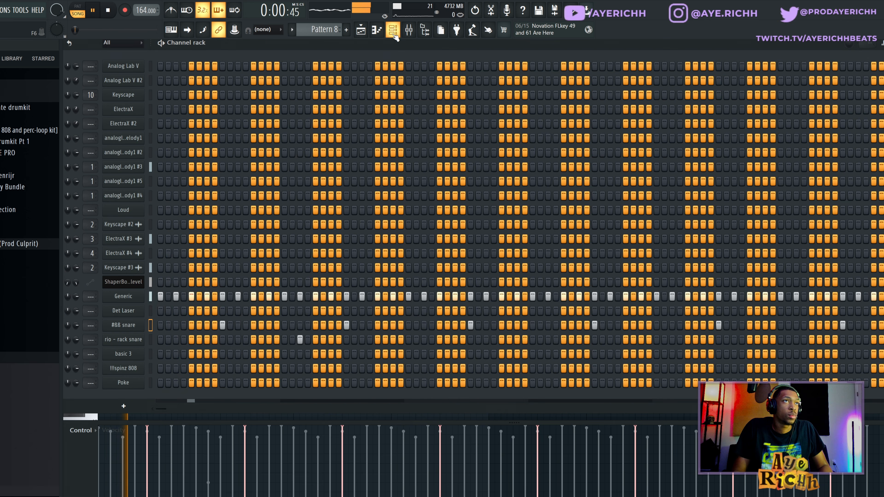
right_click(126, 337)
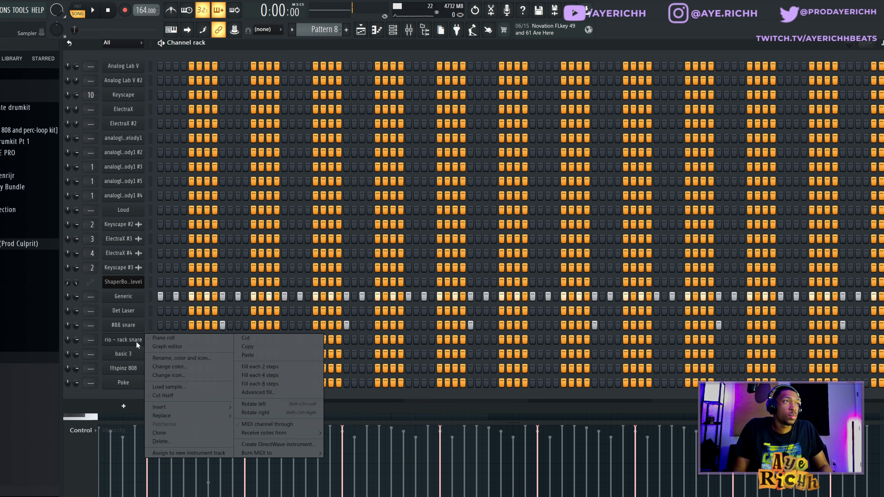
key("Escape")
left_click(117, 340)
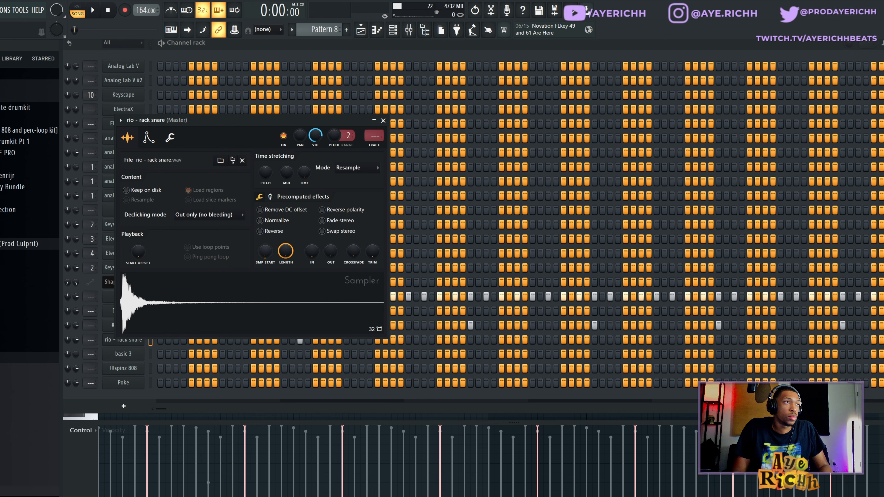
left_click(383, 120)
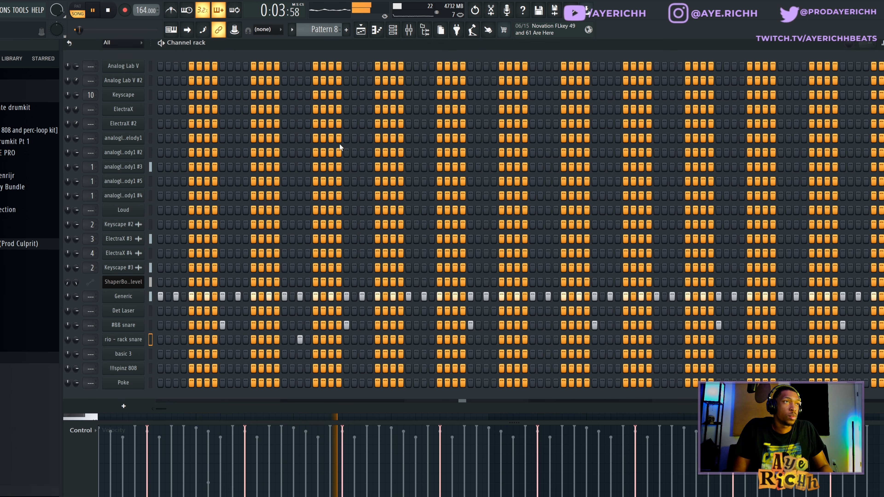
Place rio - rack snare notes on C5 near the end of bars 3 and 7 in Pattern 8
right_click(136, 343)
left_click(153, 337)
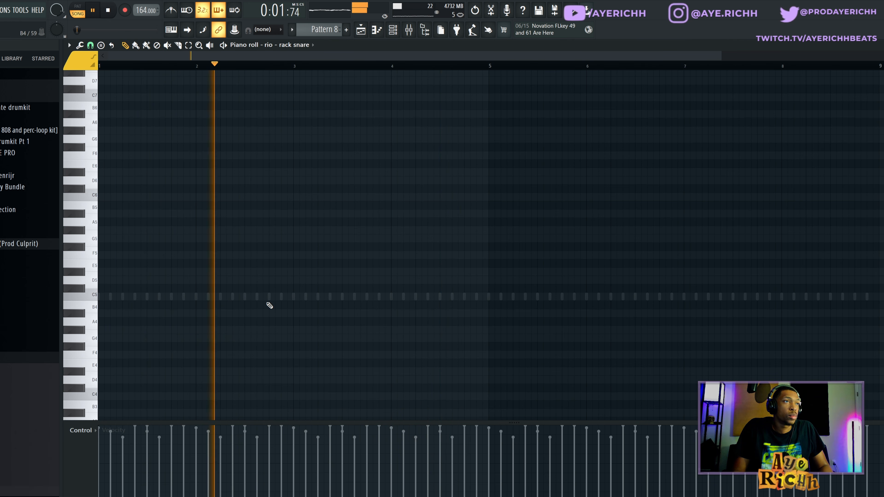
left_click(379, 298)
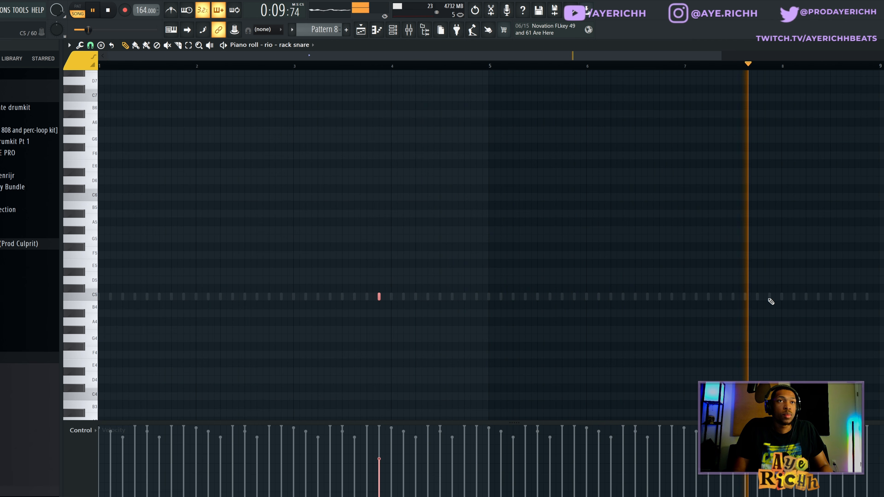
left_click(769, 297)
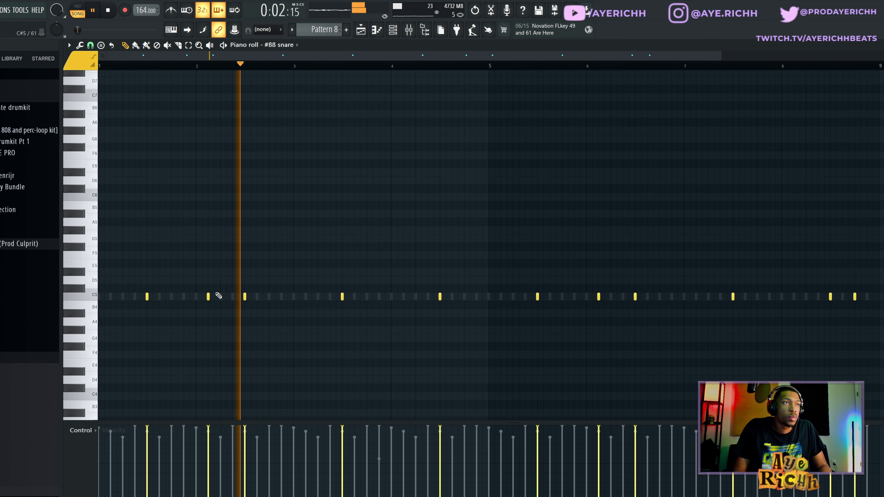
Lower the velocity of the extra #BB snare notes near the start of bars 2 and 6
scroll(208, 296, "down", 3)
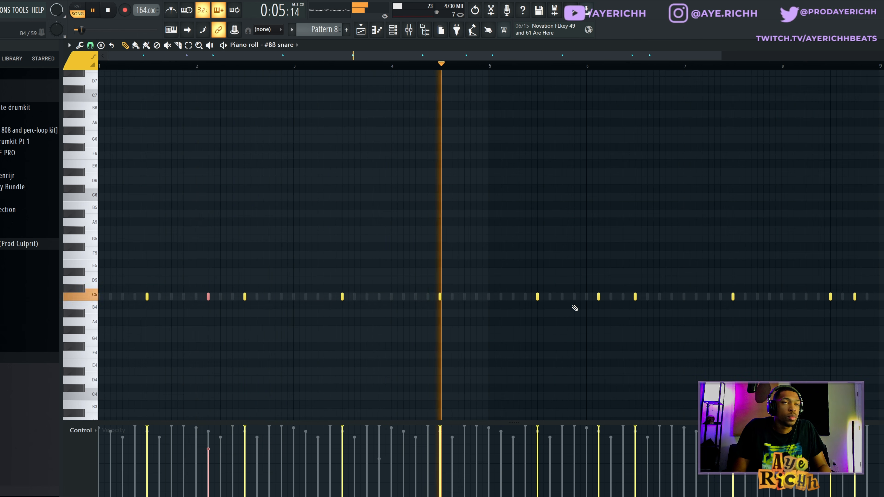
left_click_drag(585, 295, 614, 319)
scroll(617, 324, "down", 3)
scroll(621, 326, "down", 1)
left_click(657, 319, "ctrl")
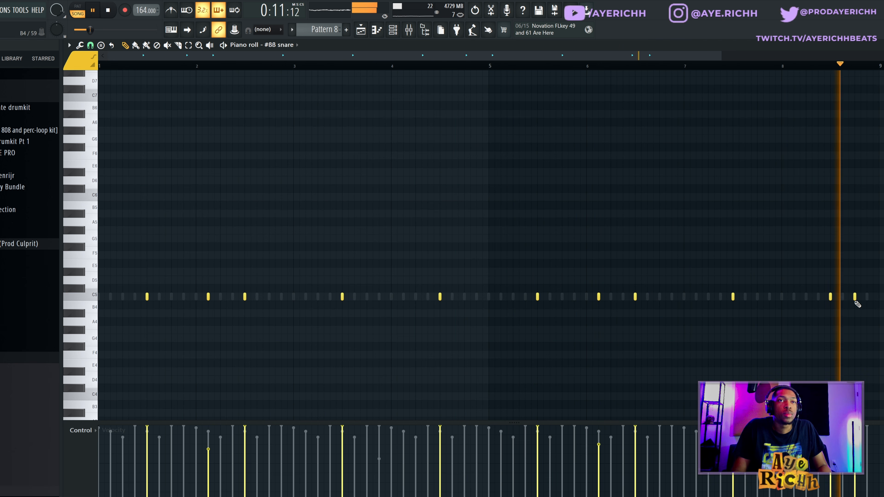
Add a basic 3 hit on step 1 and Poke hits on steps 13, 15 and 19 of Pattern 8
left_click(392, 35)
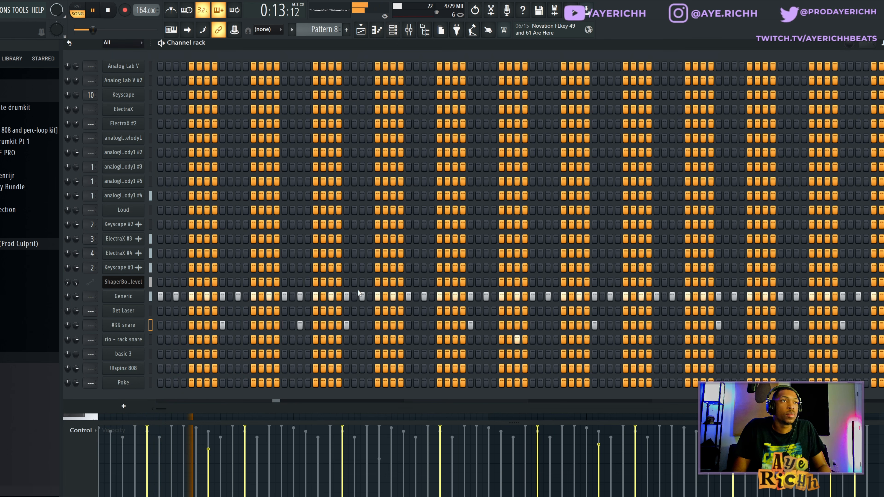
left_click(159, 353)
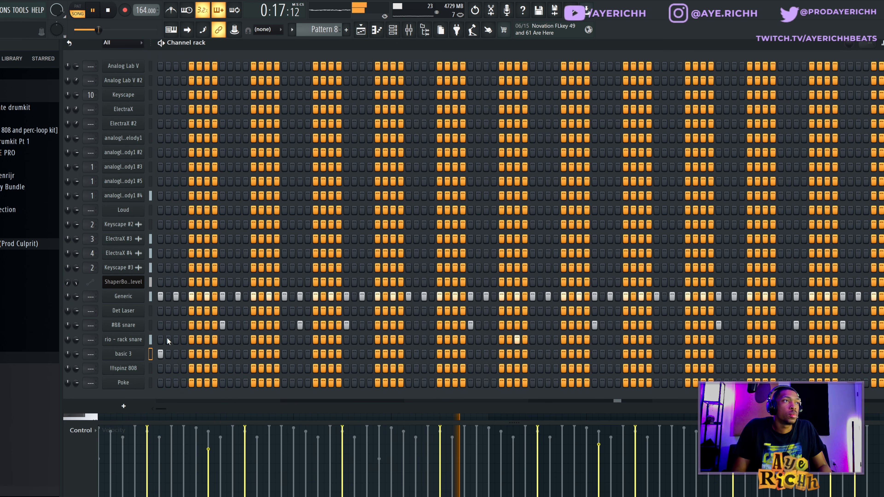
right_click(143, 380)
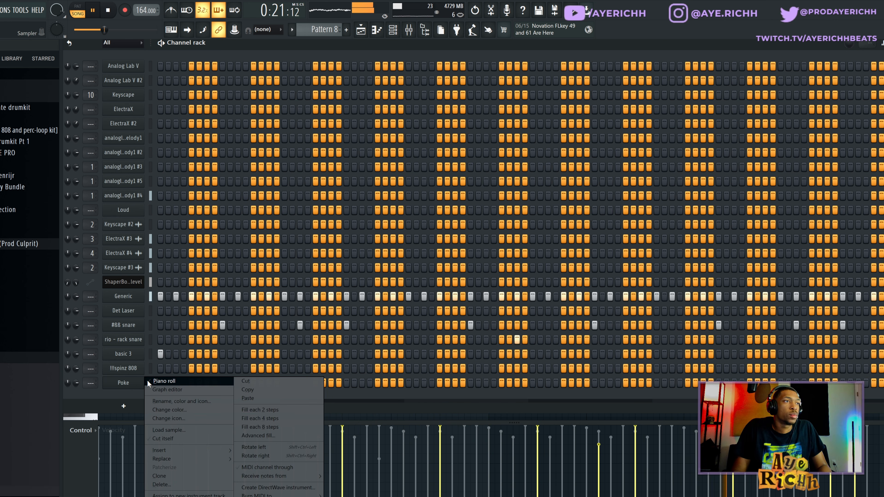
left_click(164, 380)
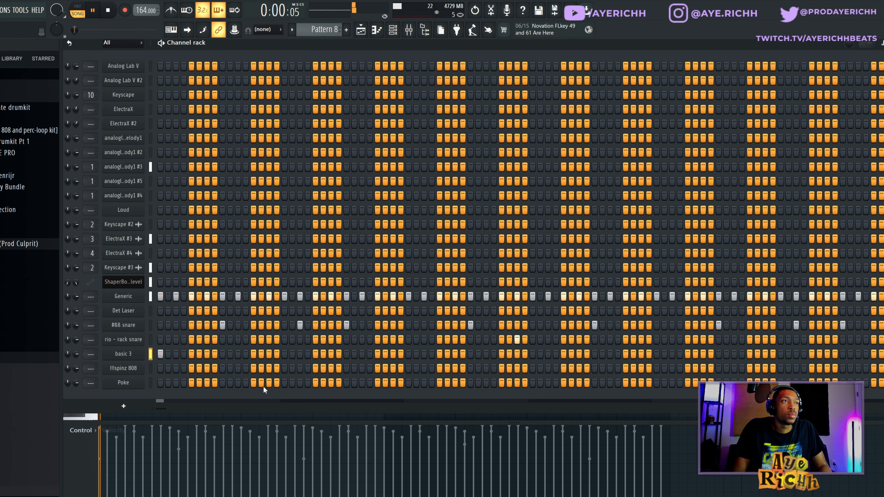
left_click(253, 383)
left_click(268, 381)
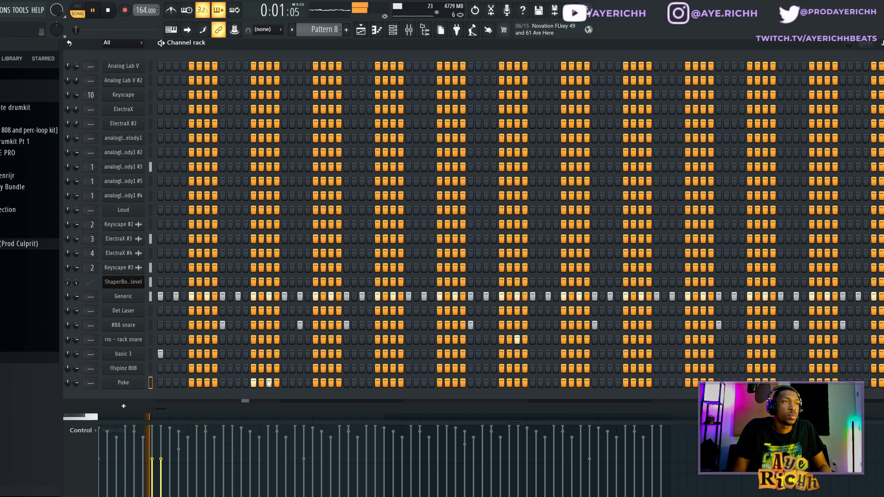
left_click(300, 383)
Reduce the velocities of the three Poke notes to a low ramp that rises toward the last note
right_click(144, 383)
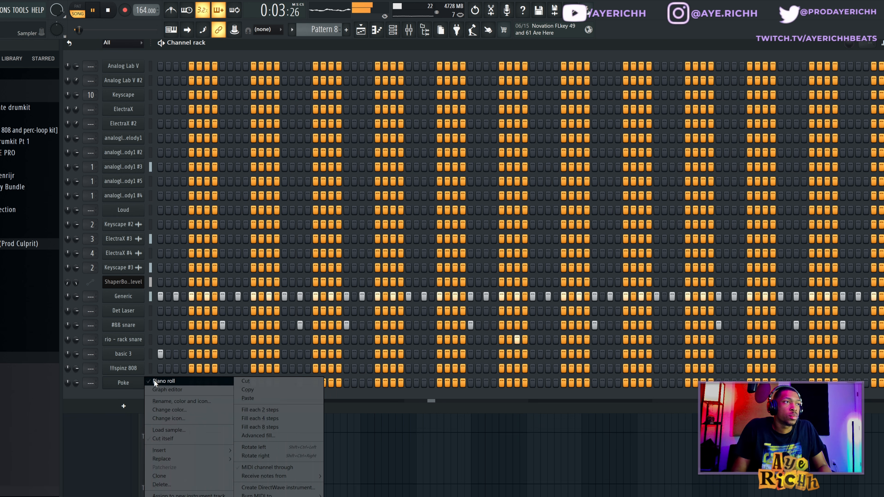
left_click(154, 380)
left_click_drag(152, 495, 179, 481)
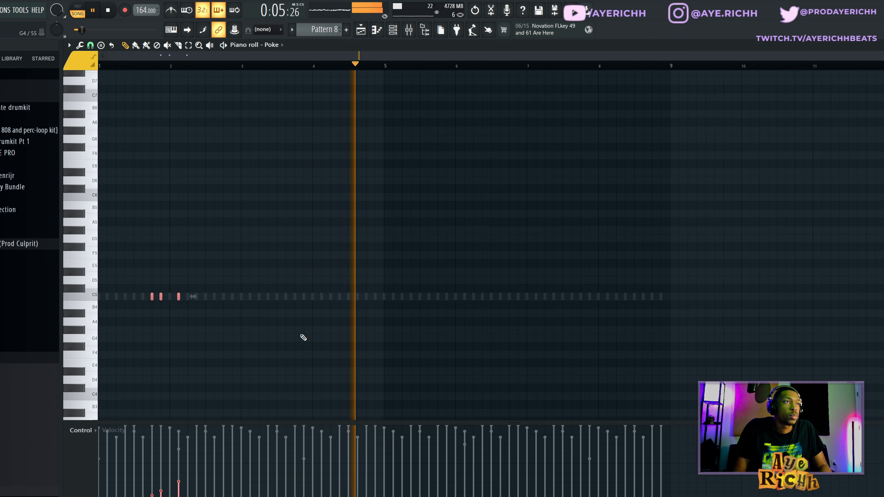
Duplicate the three Poke notes four bars further on and delete the last copied note near the start of bar 6
key("ctrl+b")
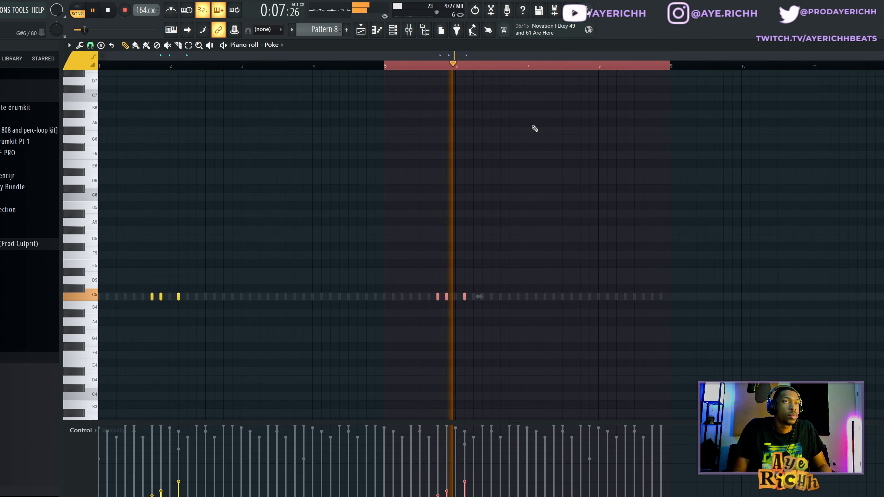
key("ctrl+d")
left_click(394, 30)
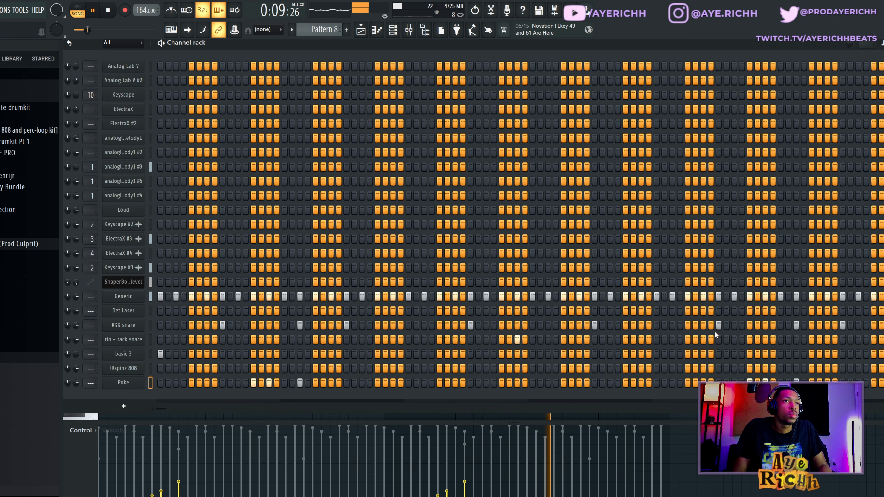
left_click(720, 436)
right_click(465, 297)
left_click(393, 31)
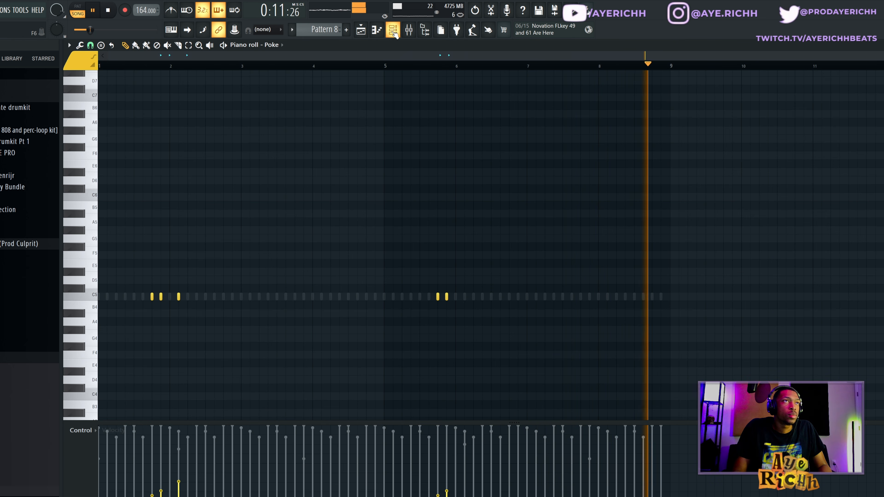
left_click(394, 32)
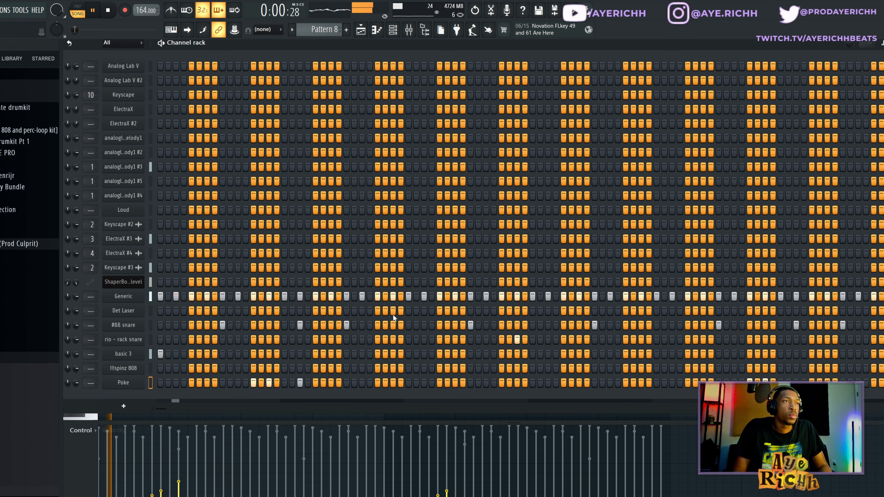
Add Det Laser hits on steps 27 and 91 of Pattern 8
left_click(362, 310)
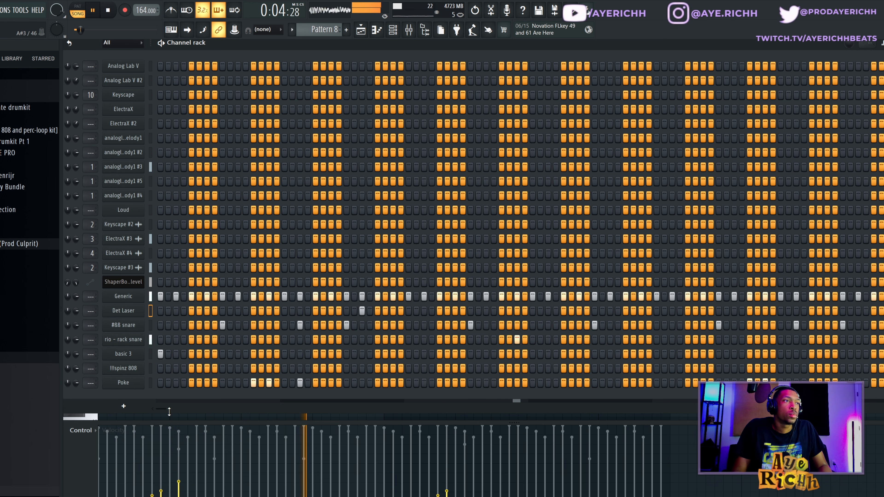
left_click_drag(166, 409, 204, 411)
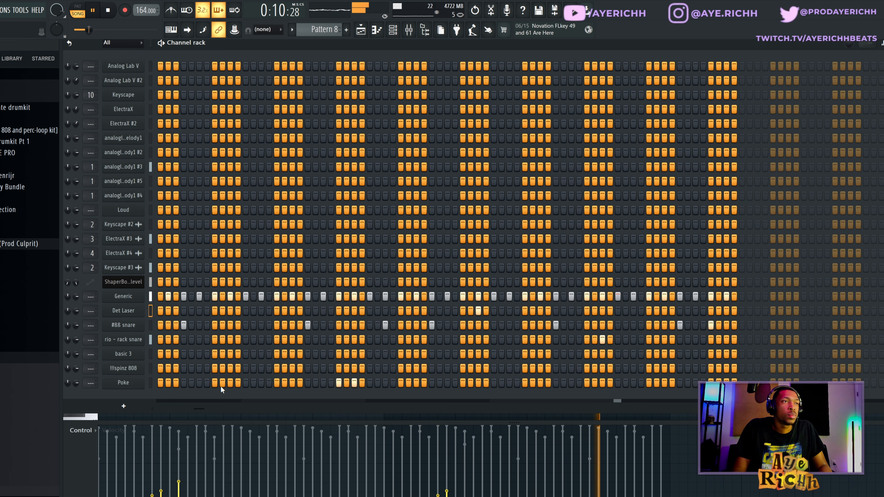
left_click_drag(203, 410, 150, 403)
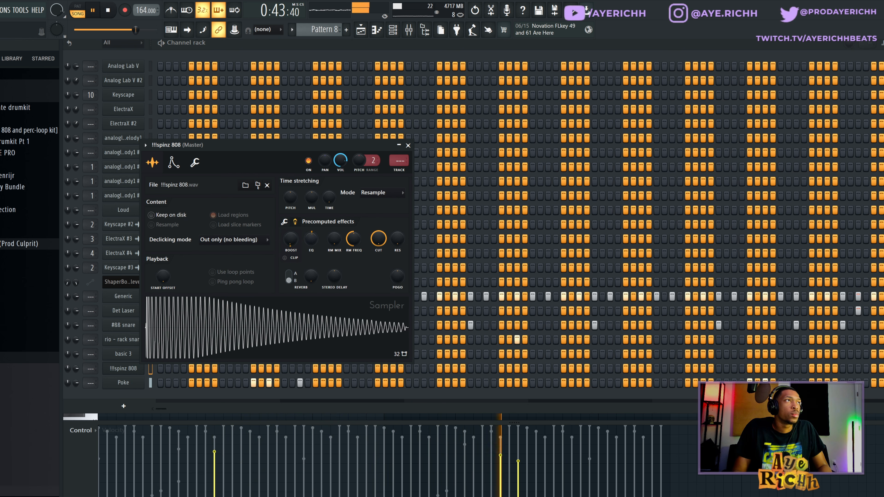
Draw half-bar C5 notes for !!!spinz 808 at bar 1 and beat 2 of bar 2, followed by a one-beat G#4 note
left_click(408, 146)
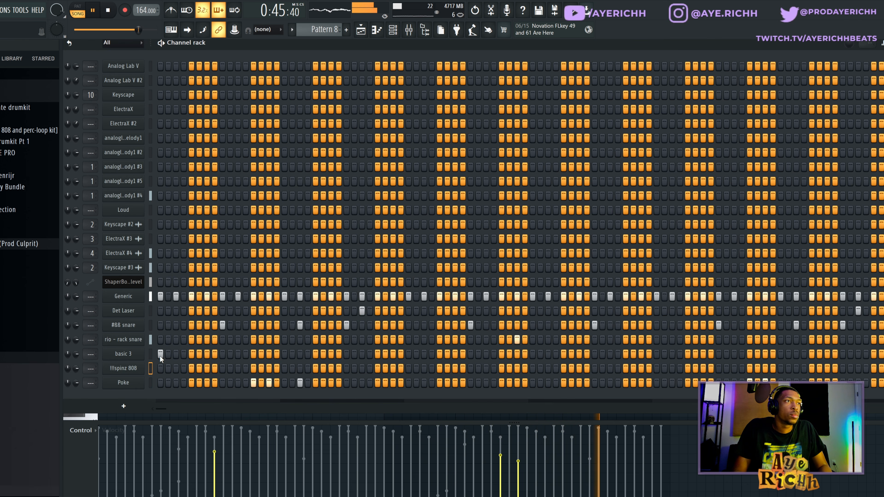
right_click(141, 369)
left_click(152, 367)
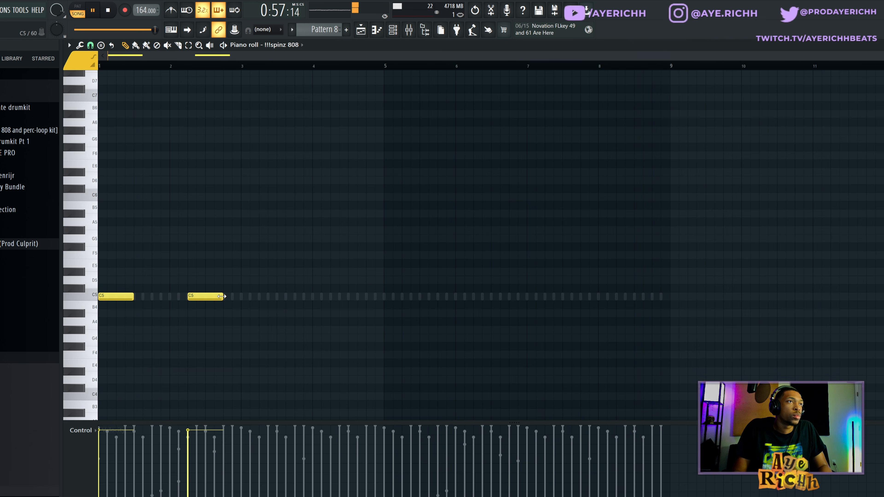
left_click_drag(218, 296, 223, 296)
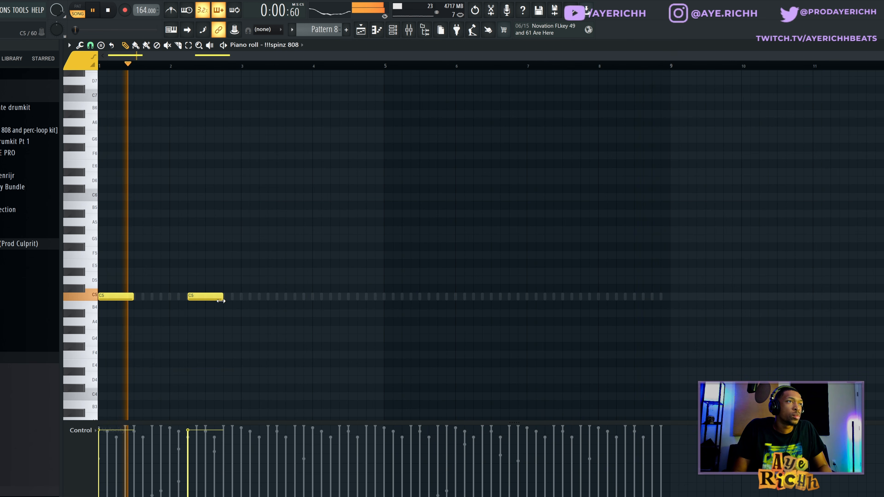
left_click(224, 331)
left_click_drag(259, 331, 241, 331)
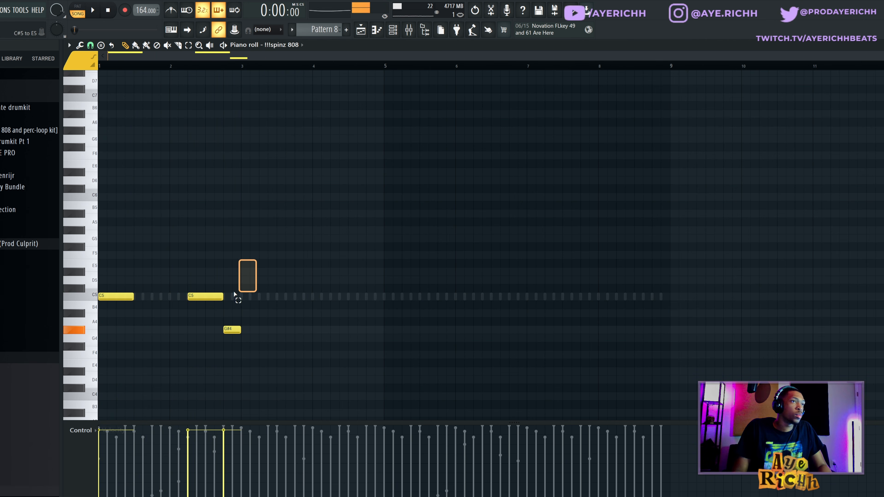
Duplicate the three 808 notes into bars 3 and 4 and play back the result
left_click_drag(234, 294, 99, 364)
key("ctrl+b")
key("space")
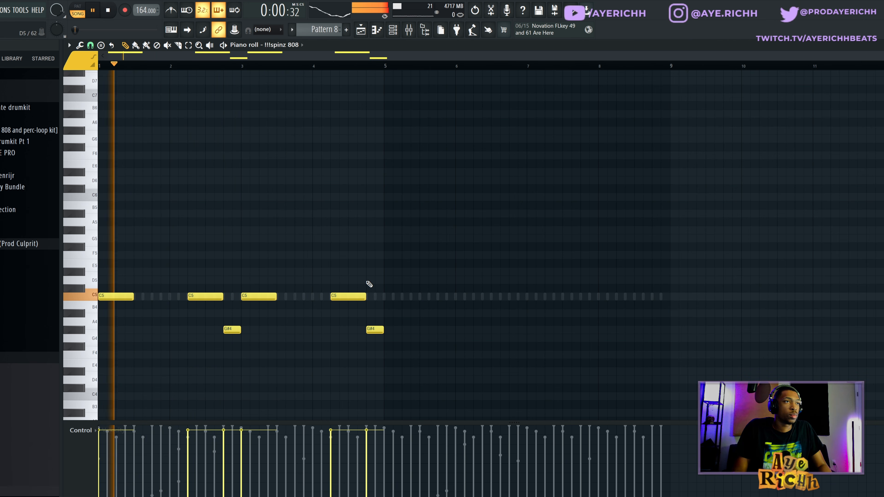
left_click(409, 30)
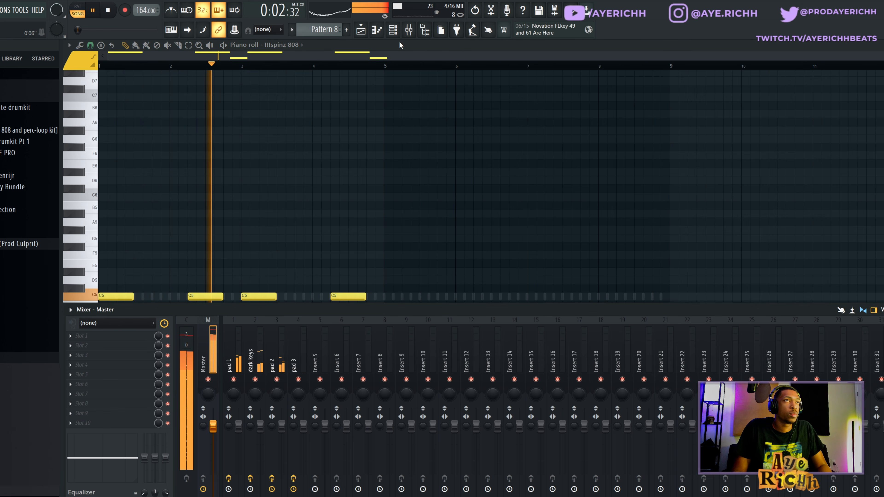
key("F6")
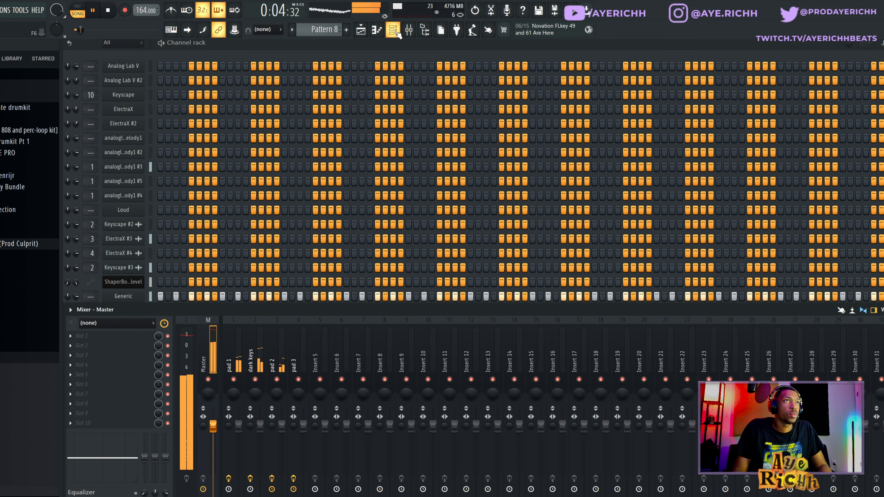
left_click(376, 30)
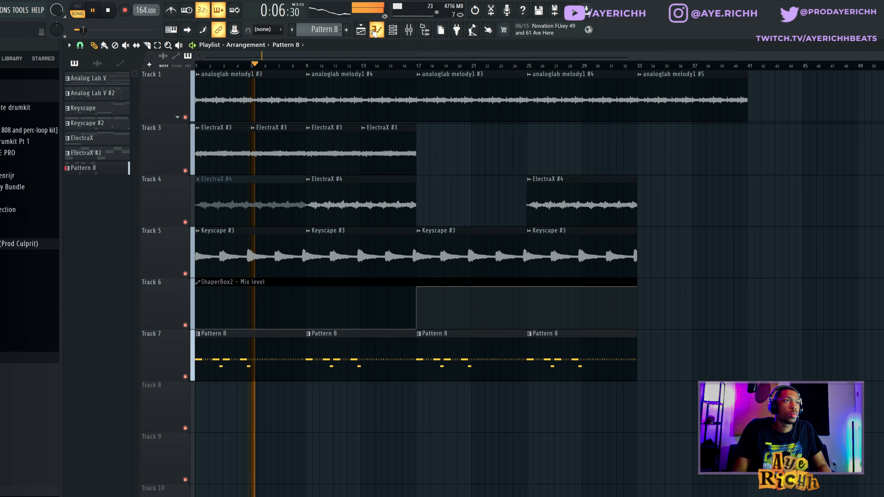
left_click(374, 32)
Raise the 808's G#4 note in bar 2 to G#5 and the one in bar 4 to G5
left_click_drag(370, 331, 203, 355)
key("ctrl+Up")
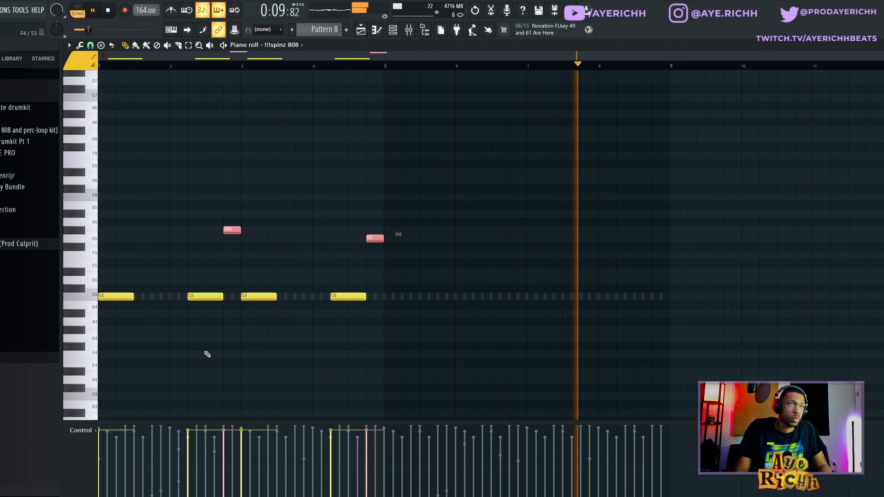
left_click(183, 325, "ctrl")
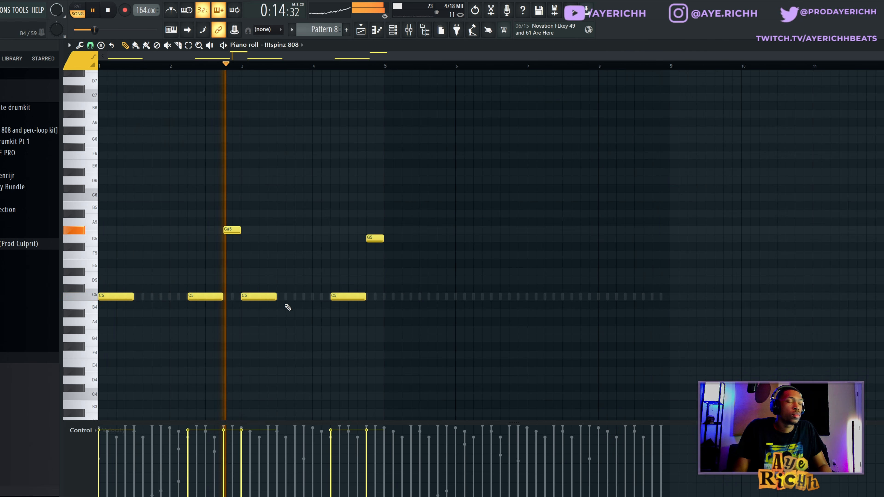
Add a short C5 note just before bar 4 and duplicate the whole four-bar 808 line into bars 5 to 8
left_click(306, 297)
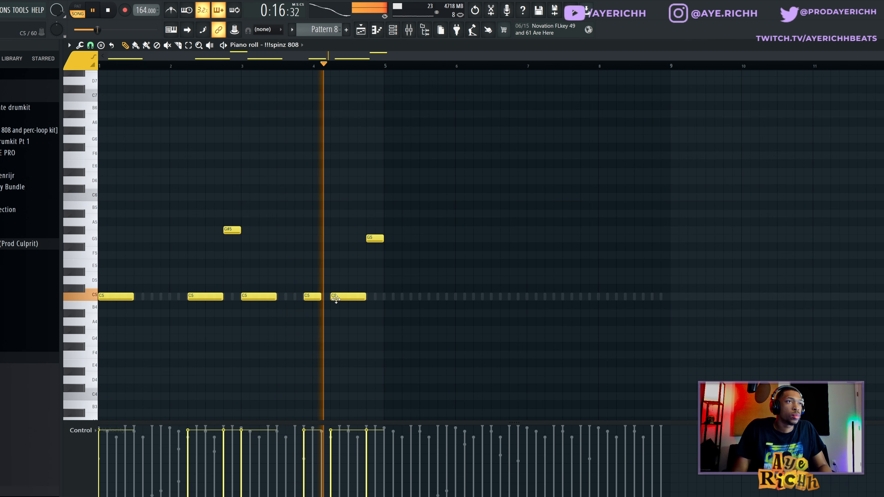
left_click_drag(376, 175, 98, 342)
key("ctrl+b")
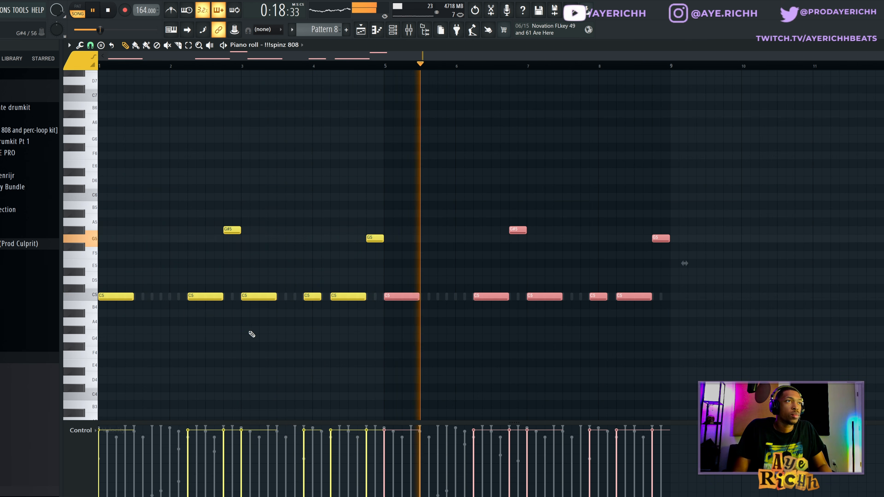
key("ctrl+d")
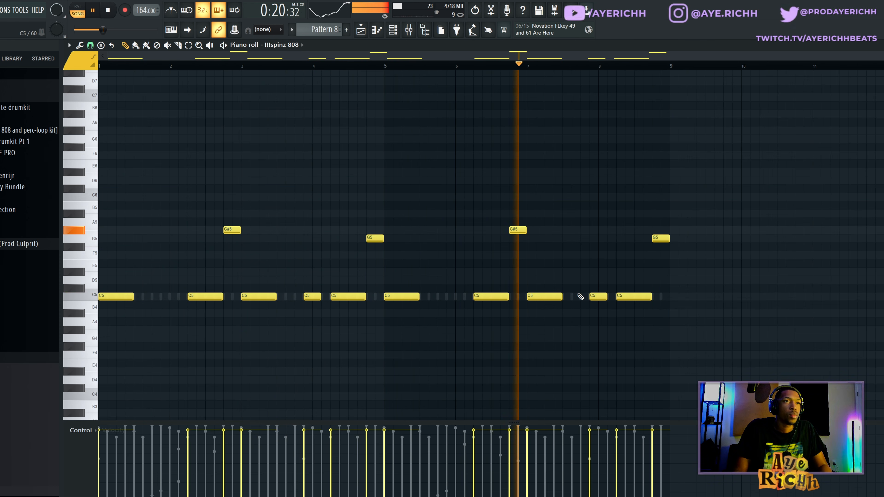
In bar 8, shorten the last C5 note and replace the closing G5 with four short G5 notes starting on beat 3
scroll(645, 310, "up", 2, "ctrl")
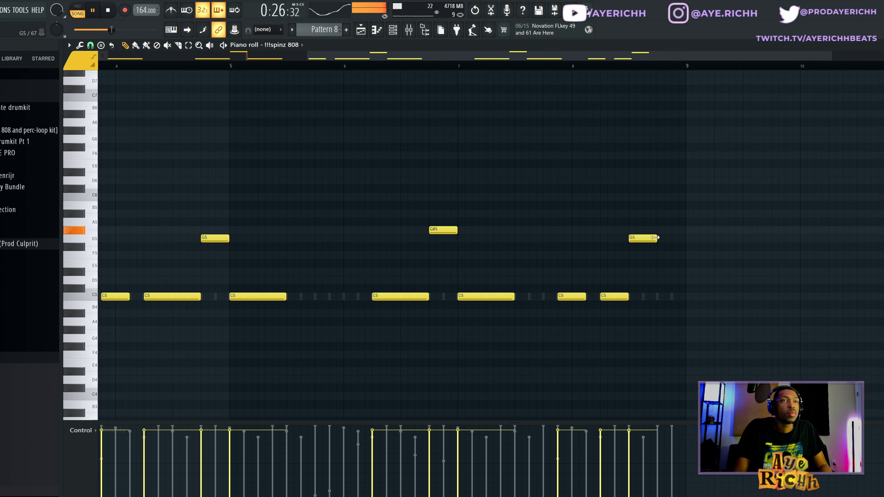
scroll(633, 240, "up", 3, "ctrl")
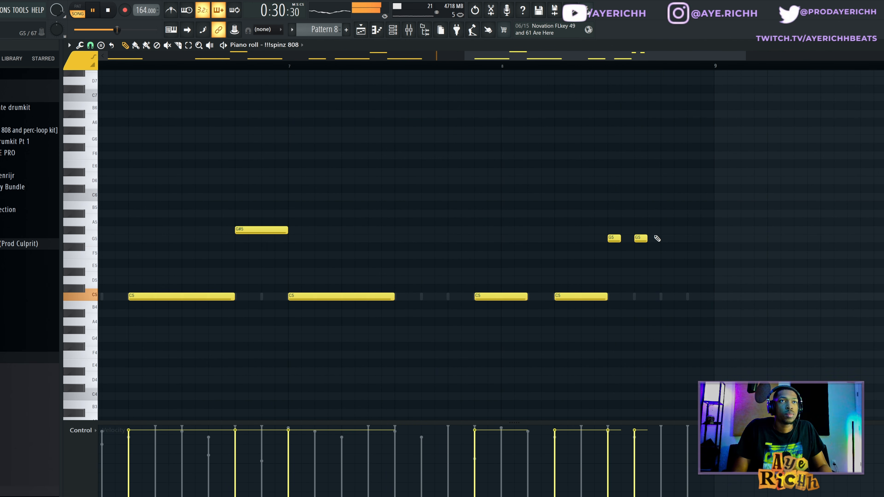
scroll(663, 273, "up", 3, "ctrl")
scroll(666, 243, "down", 3, "ctrl")
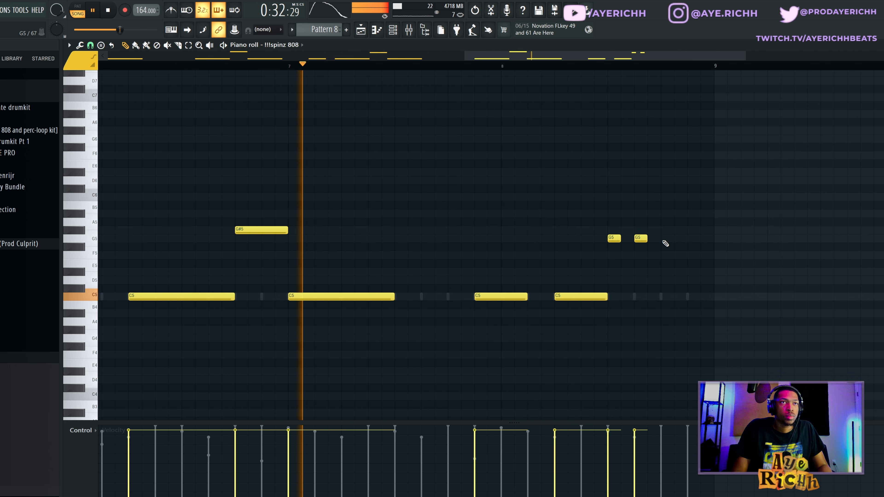
left_click(664, 240)
left_click(690, 240)
left_click_drag(709, 228, 656, 252, "ctrl")
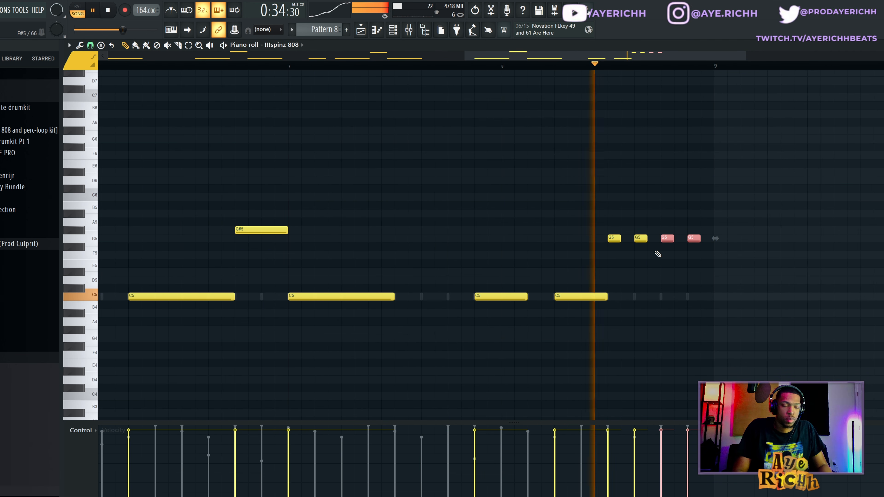
Lower the last two short notes an octave to G4 and turn the first two G5 notes into one longer note
key("ctrl+Down")
scroll(661, 247, "down", 2, "ctrl")
scroll(654, 254, "up", 2, "ctrl")
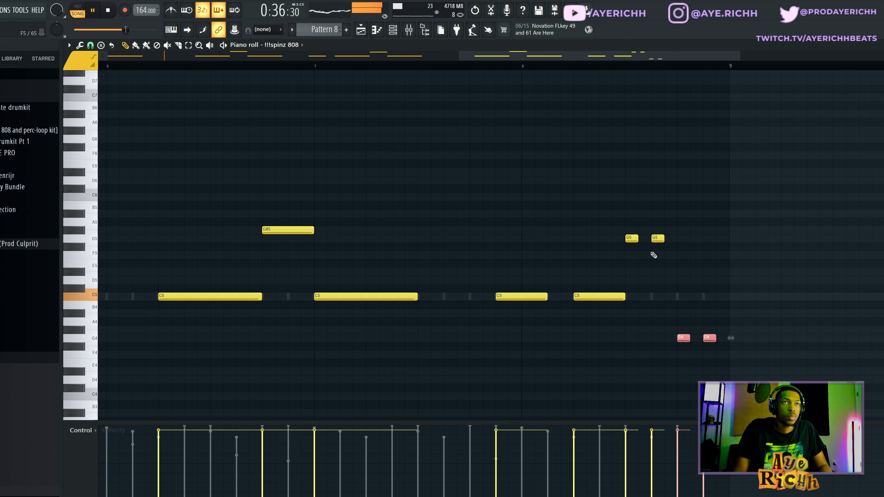
scroll(642, 246, "up", 2)
left_click(643, 238)
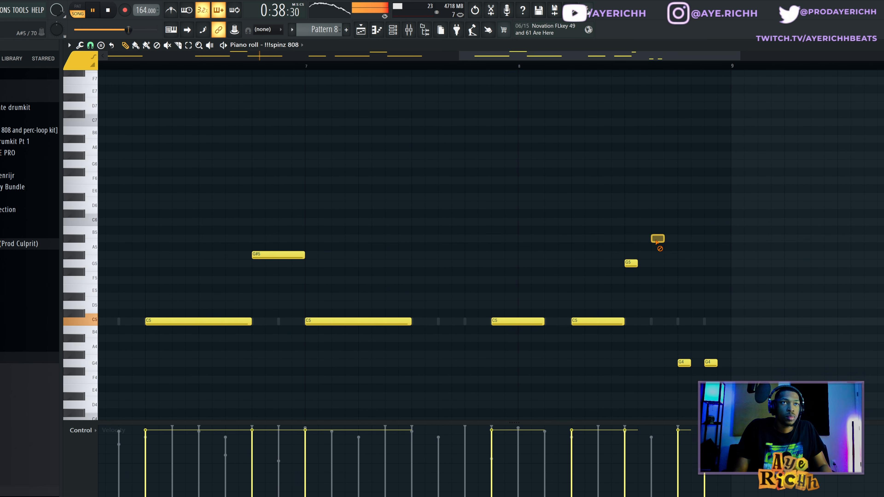
scroll(632, 275, "down", 3, "ctrl")
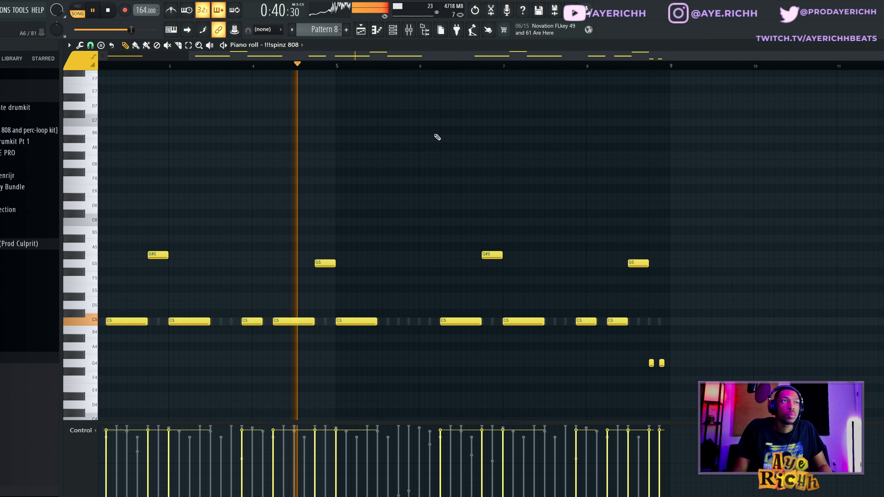
Load Fruity Soft Clipper on the Master mixer track
left_click(407, 30)
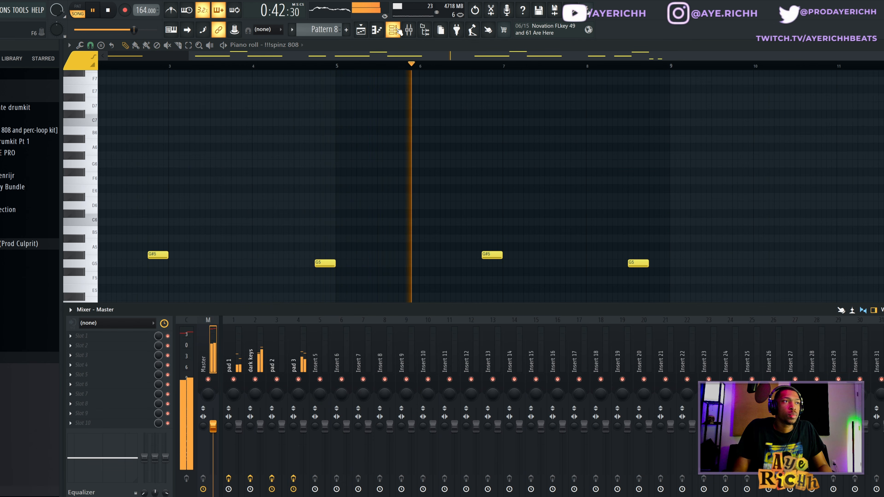
left_click(394, 30)
left_click(394, 30)
left_click(105, 374)
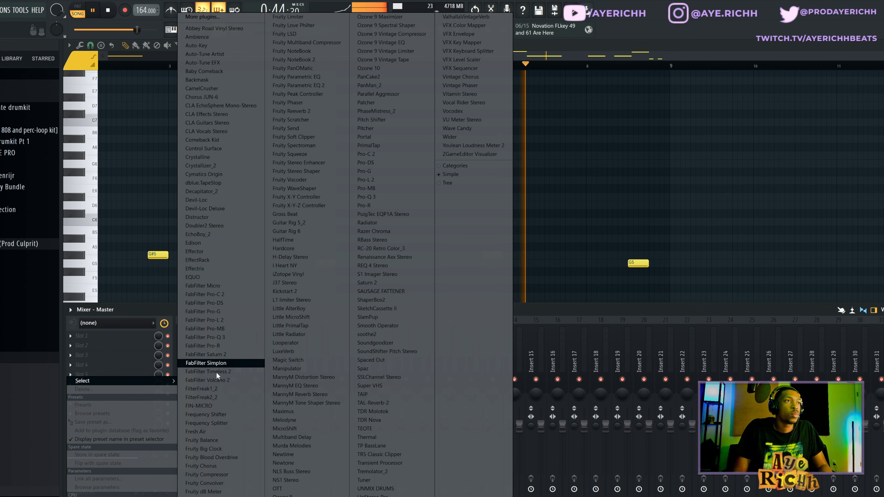
left_click(313, 137)
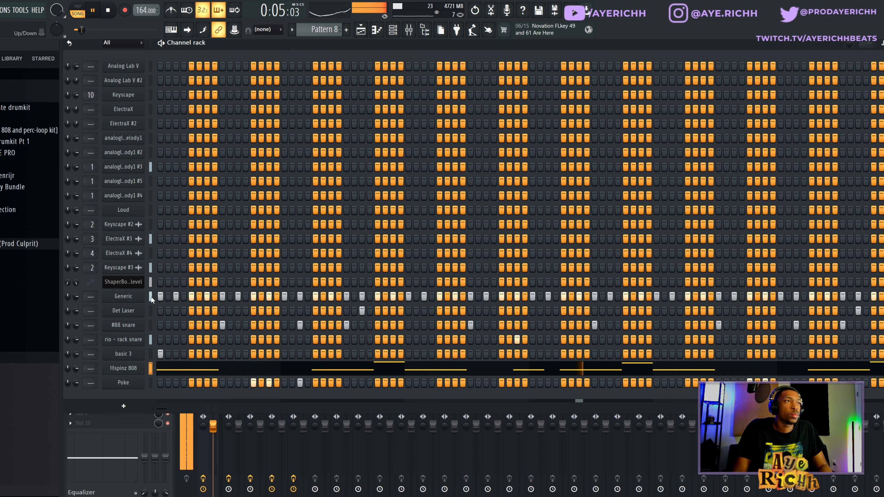
Select the channels from Generic to Poke and route them to consecutive mixer tracks starting at insert 7
left_click_drag(151, 299, 146, 394)
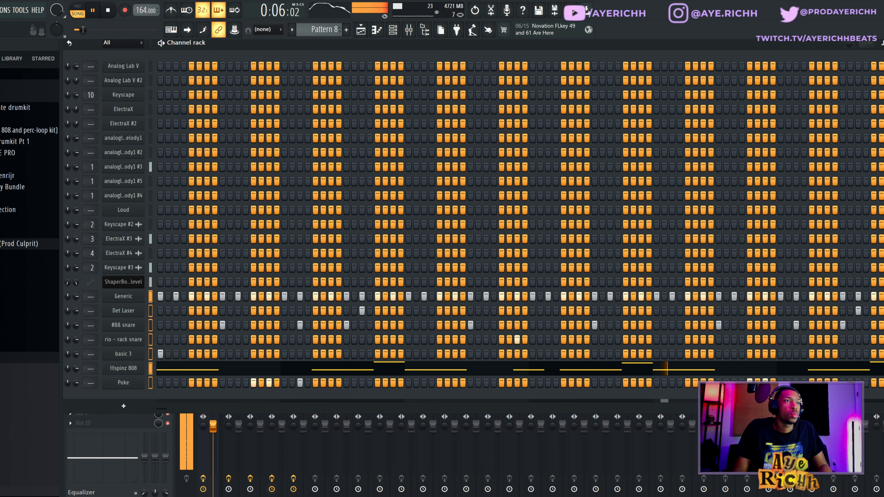
key("F9")
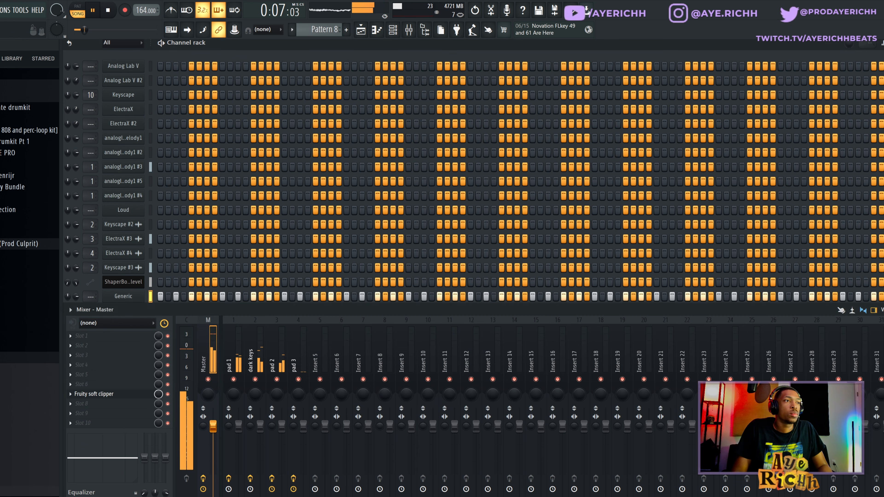
right_click(356, 353)
mouse_move(380, 413)
left_click(470, 422)
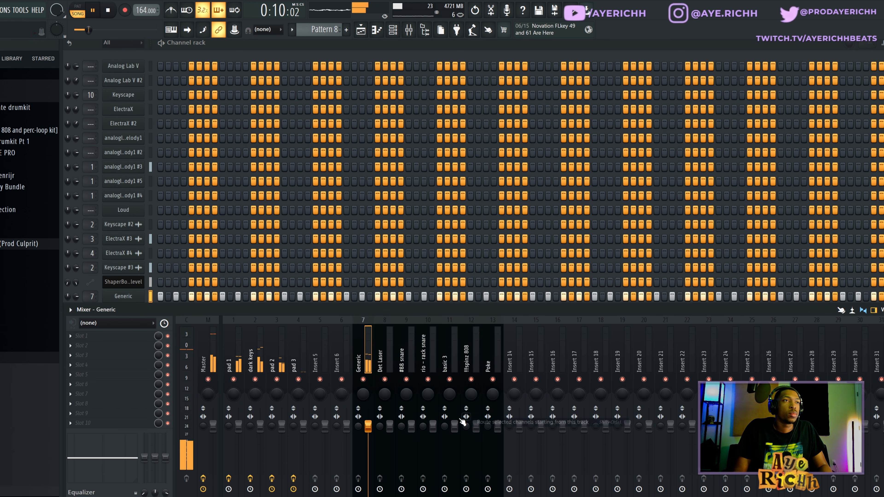
Load Fruity Soft Clipper on the !!!spinz 808 mixer track
left_click(468, 369)
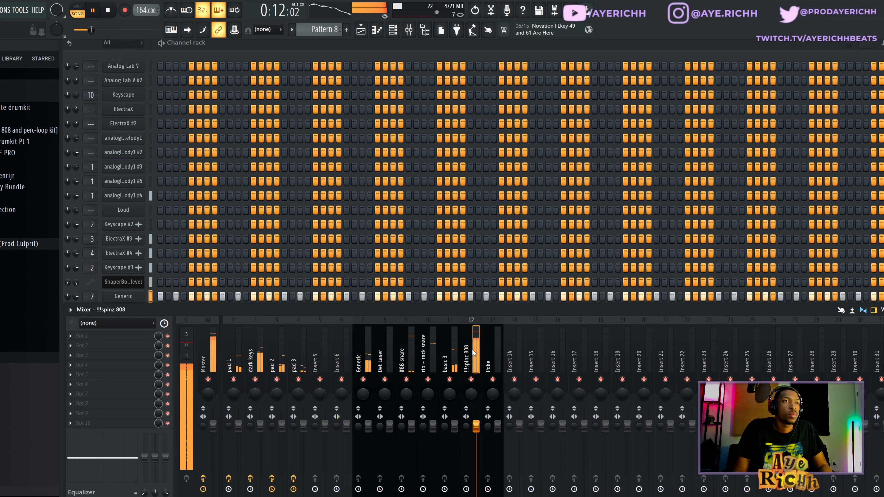
left_click(101, 403)
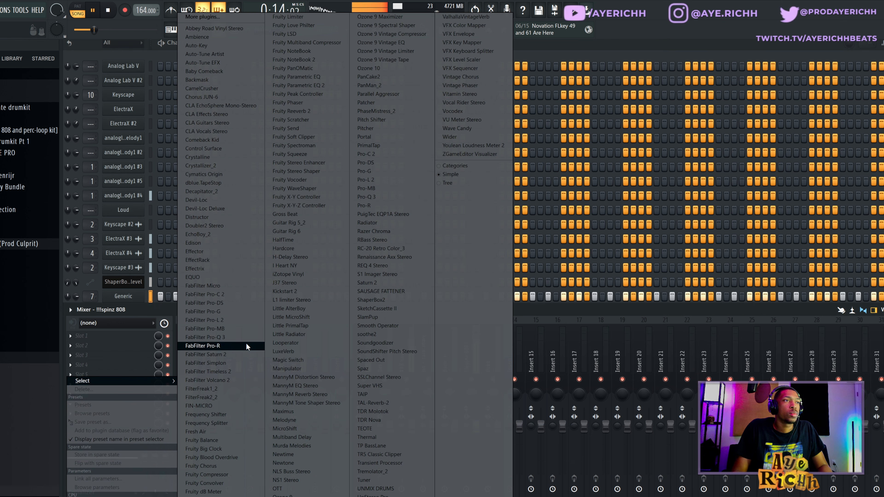
left_click(298, 135)
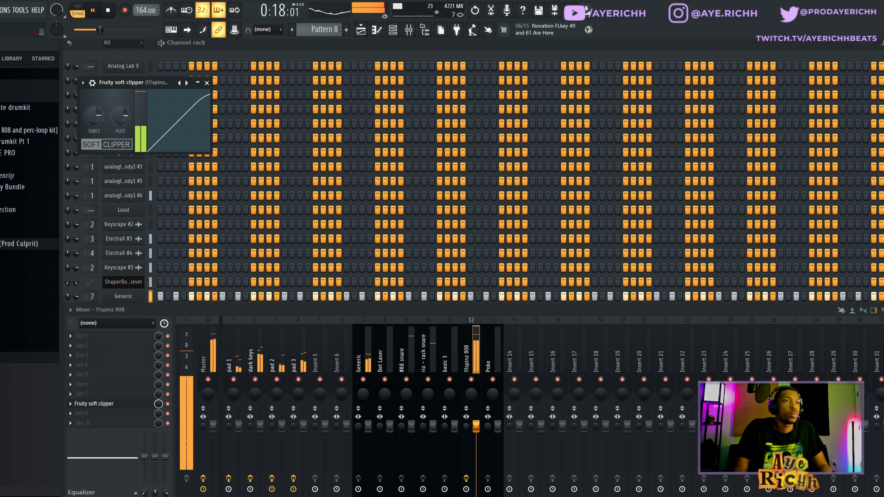
left_click_drag(465, 428, 463, 426)
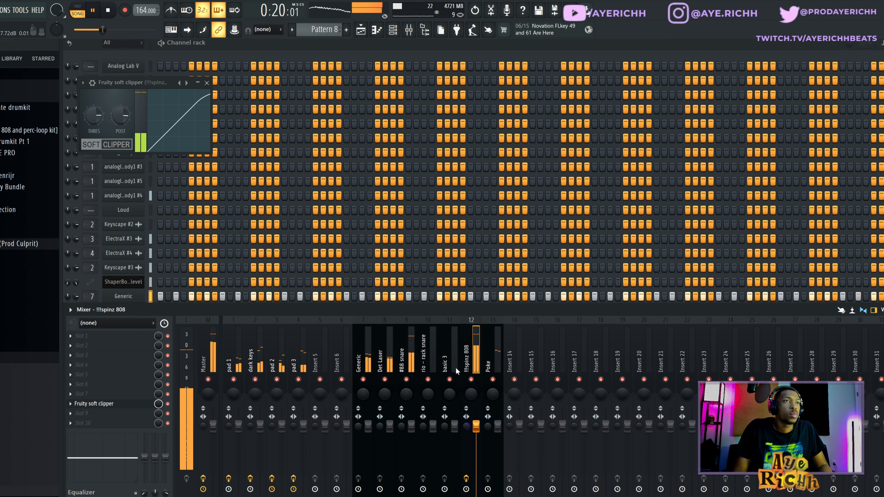
Try deleting the basic 3 kick hit under the first high 808 note near the end of bar 2
left_click(401, 428)
key("F7")
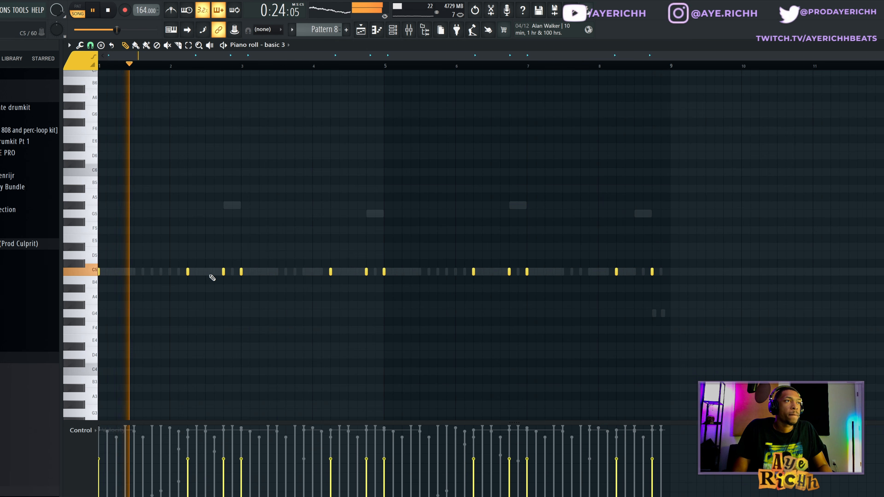
right_click(223, 271)
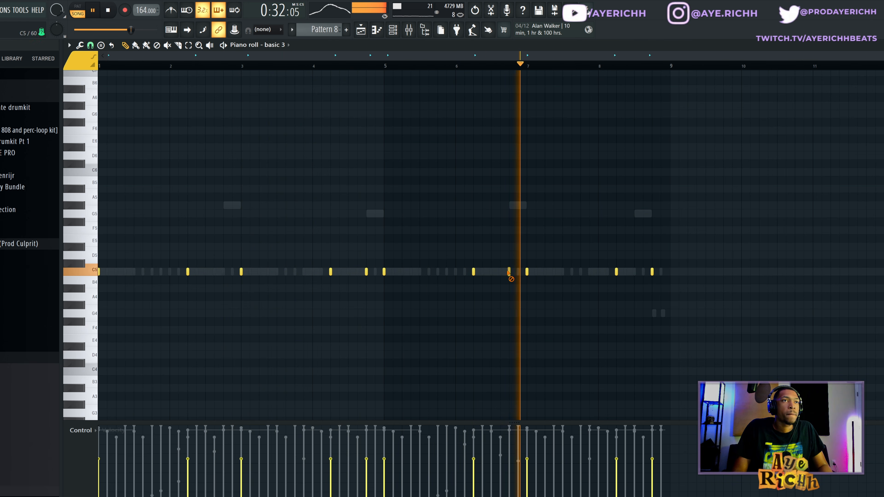
key("ctrl+z")
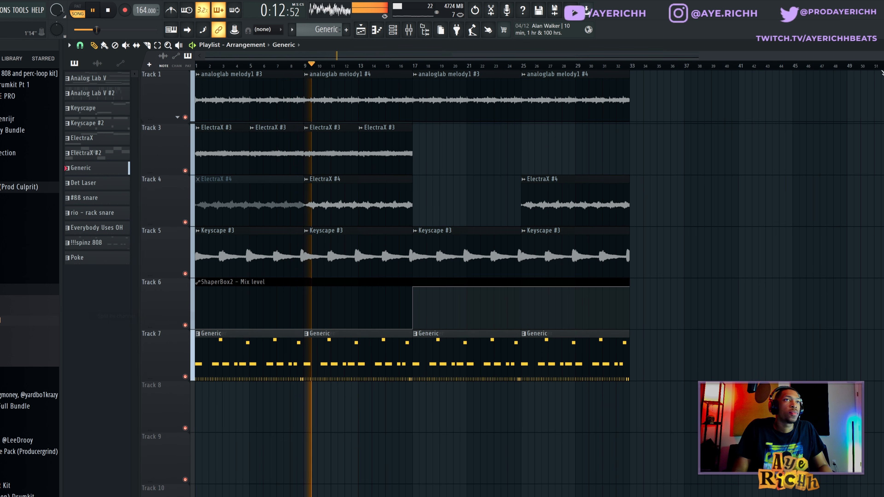
Place the patterns from Generic to Poke as stacked clips on playlist tracks 8 to 14 starting at bar 1
scroll(207, 249, "down", 3)
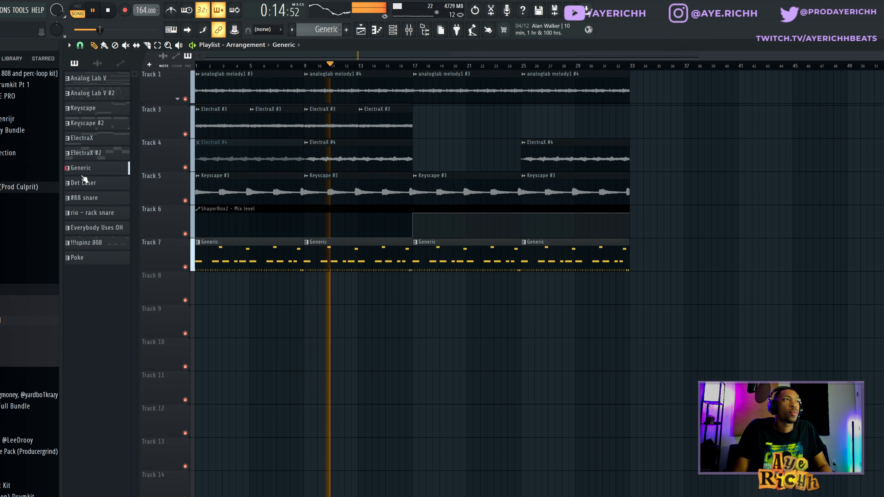
left_click(78, 258, "shift")
left_click_drag(92, 176, 197, 301)
Delete the four combined Generic clips on Track 7
right_click(578, 261)
right_click(466, 257)
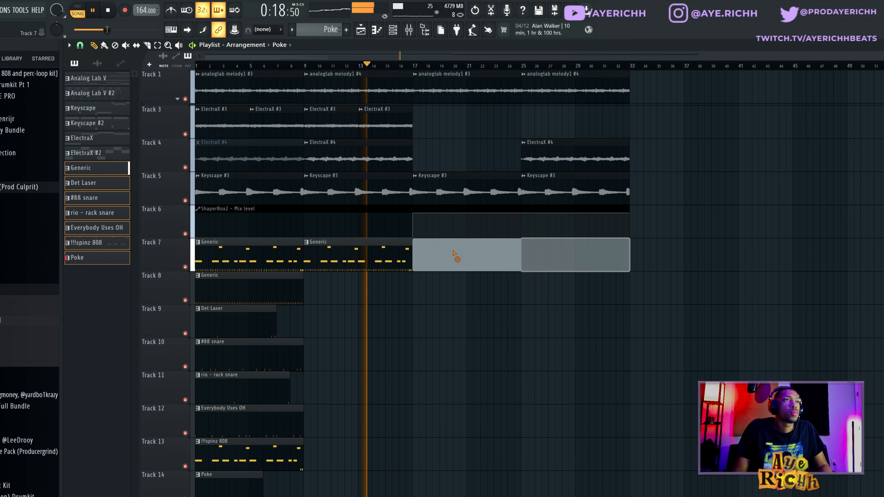
right_click(361, 255)
right_click(279, 252)
Duplicate the separated drum and 808 clips three times to fill the arrangement through bar 32, and stop playback
left_click_drag(200, 249, 353, 487)
key("ctrl+b")
key("ctrl+b")
key("ctrl+b")
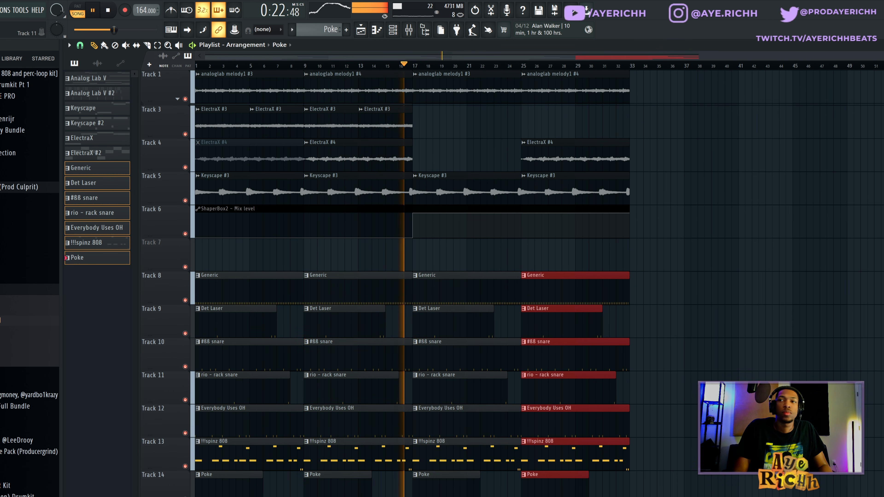
key("space")
left_click(853, 284)
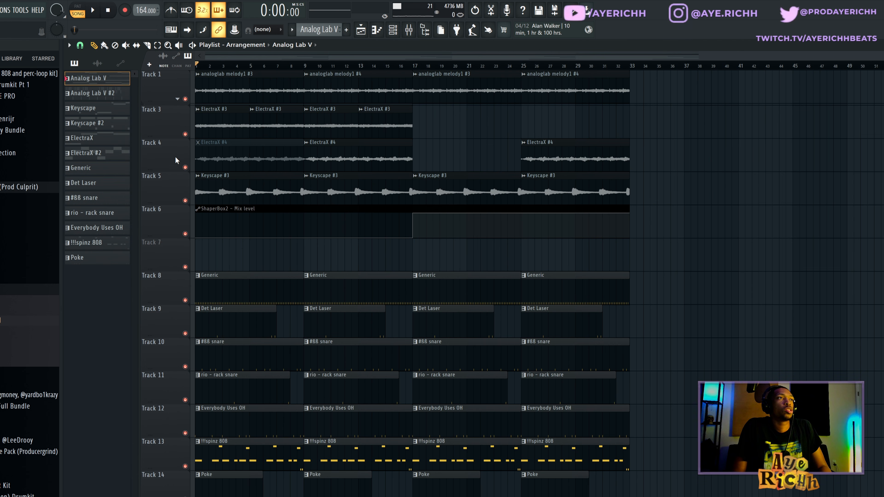
Transpose the !!!spinz 808 pattern by 3 semitones and check the time-stretch pitch of the analoglab melody1 #3 clip
right_click(109, 245)
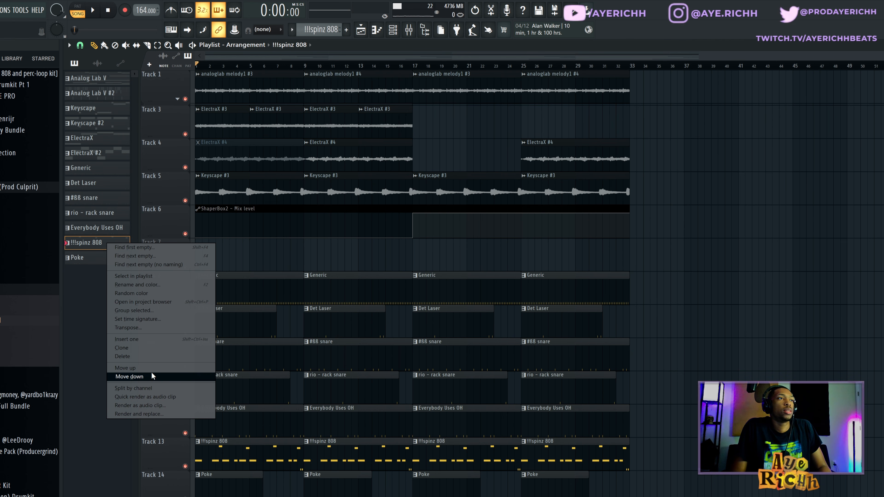
left_click(143, 331)
type("3")
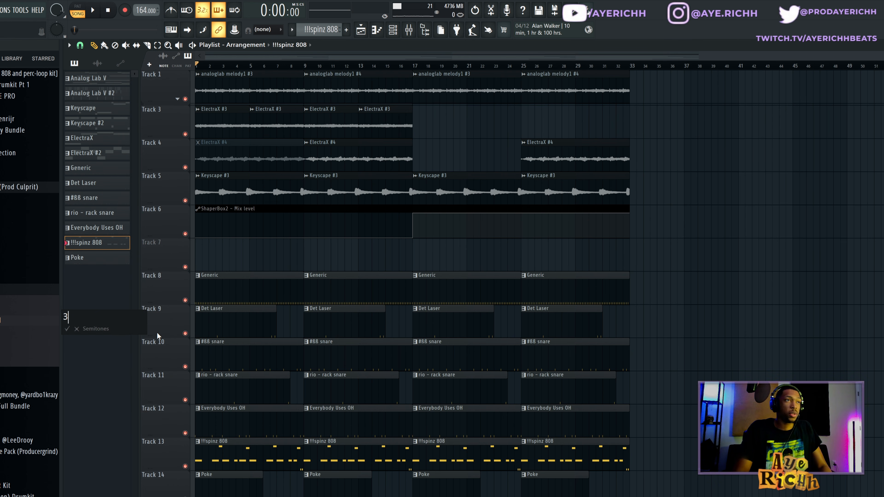
key("Return")
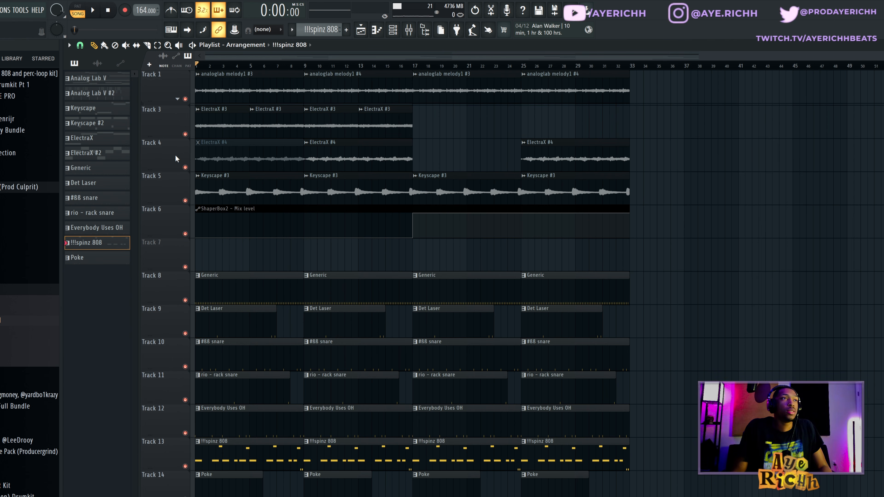
double_click(231, 93)
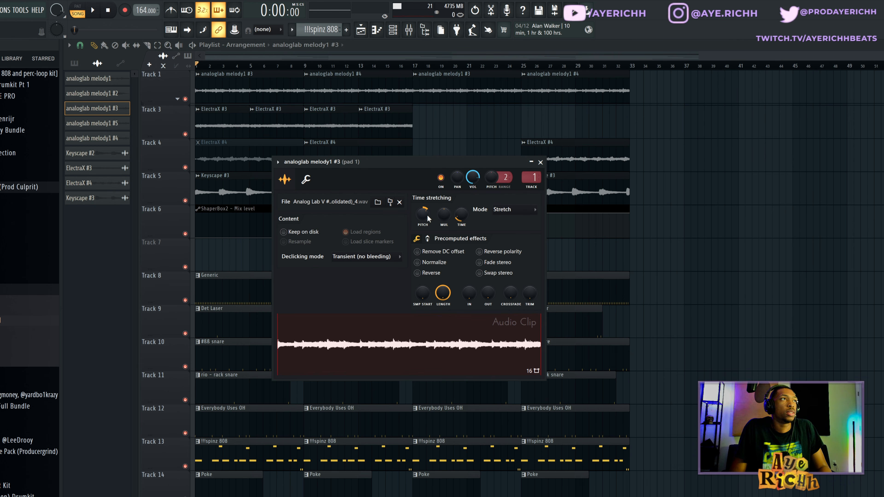
key("Escape")
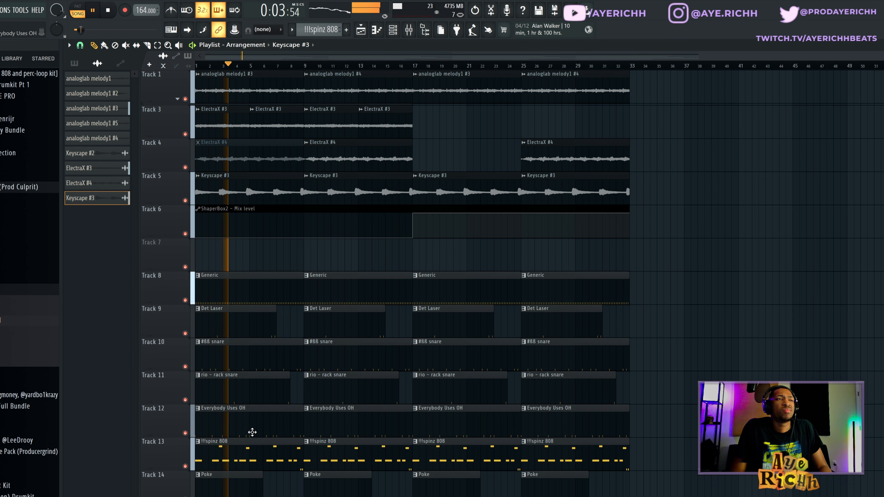
In the !!!spinz 808 pattern, lower the A#5 note at the end of bar 4 an octave to A#4
double_click(235, 451)
scroll(384, 361, "left", 3)
left_click_drag(358, 177, 390, 194)
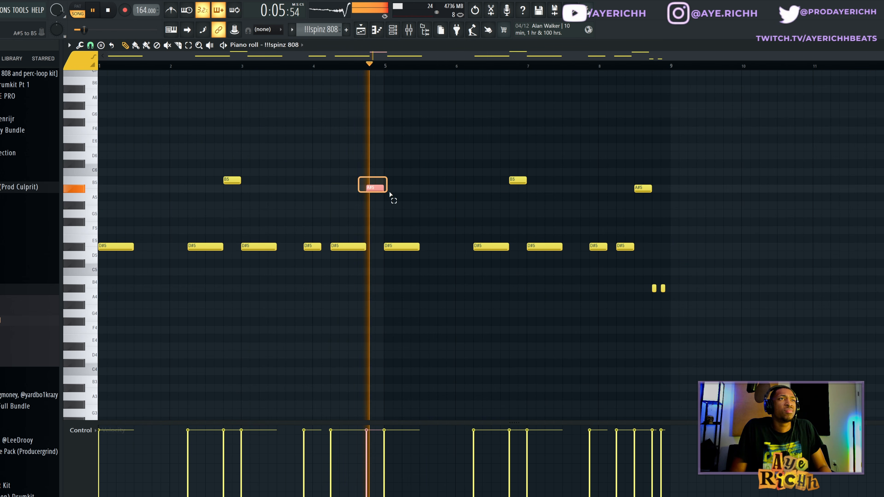
key("ctrl+Down")
Shorten the D#5 note at the start of bar 7 and add a second D#5 directly after it
left_click_drag(606, 169, 642, 195)
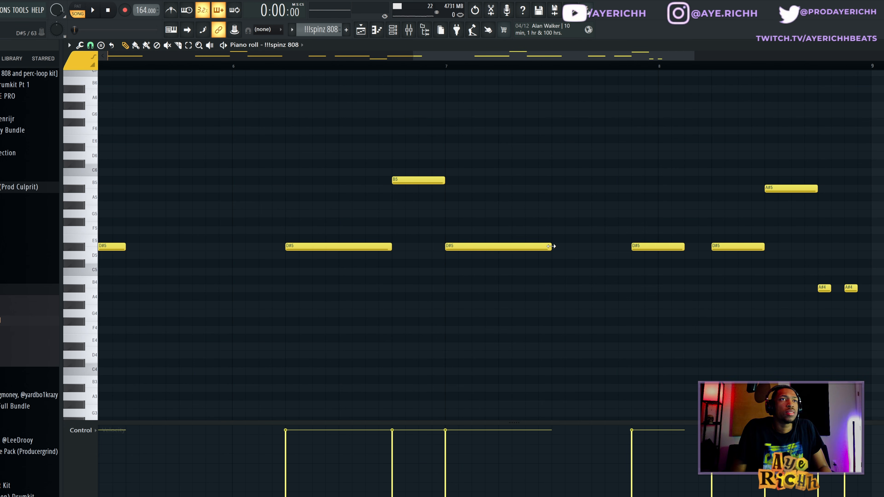
scroll(508, 275, "down", 4)
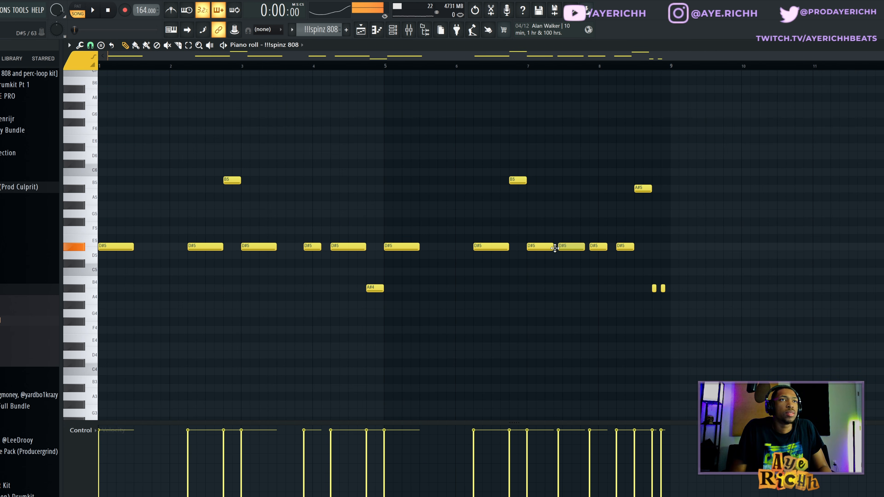
key("space")
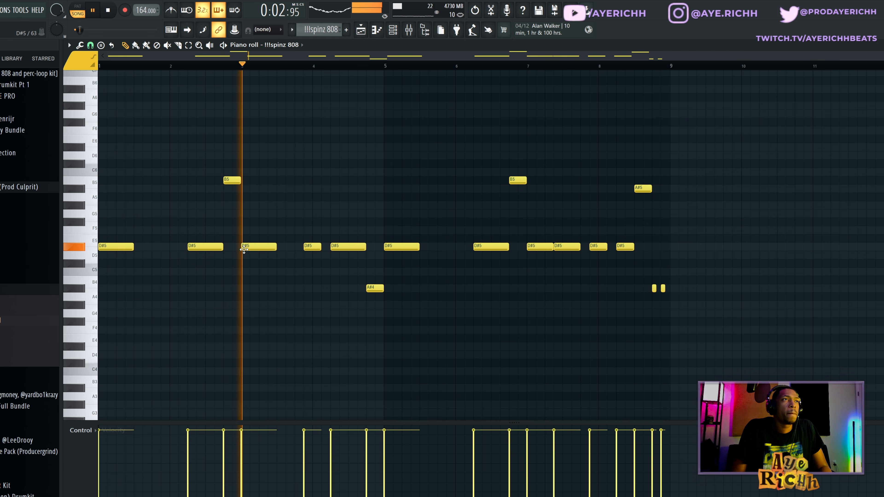
Shorten the D#5 note before A#4 in bar 4 and fill the gap up to A#4 with a short D#5
scroll(358, 265, "up", 3)
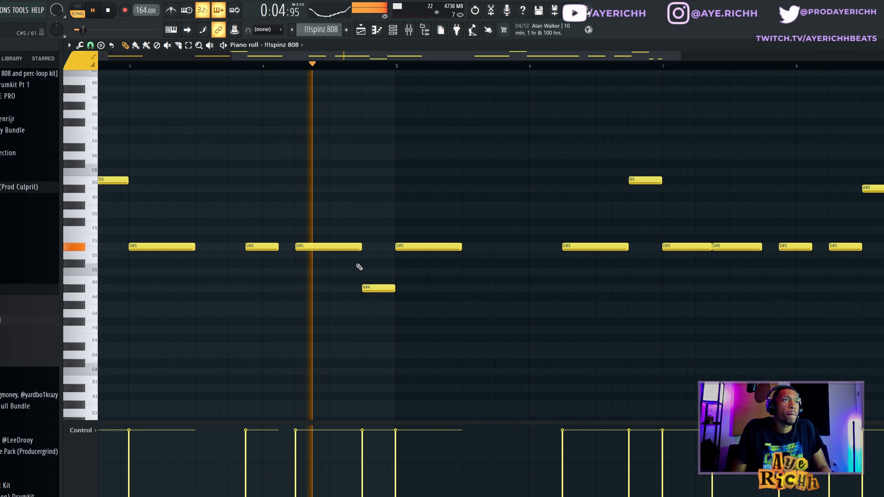
key("space")
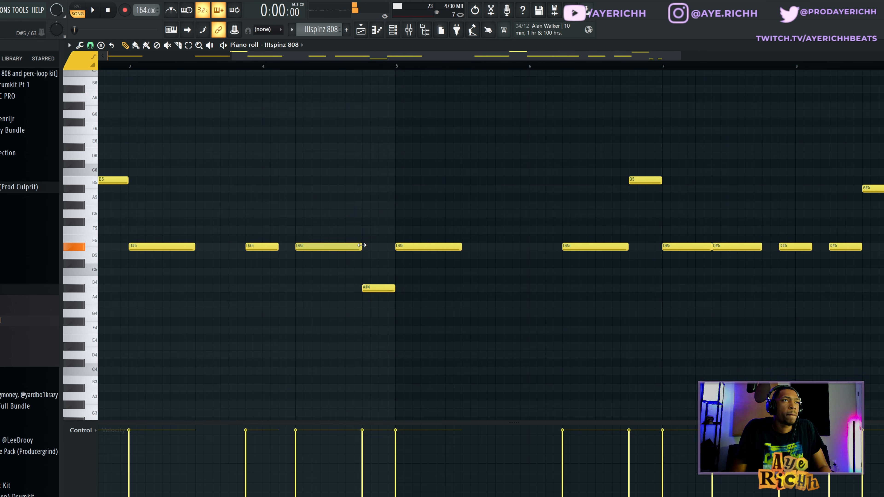
key("space")
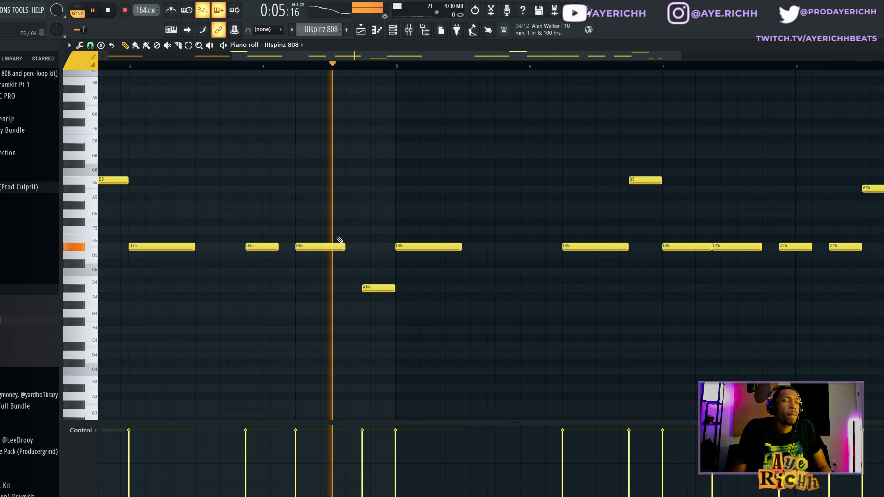
key("space")
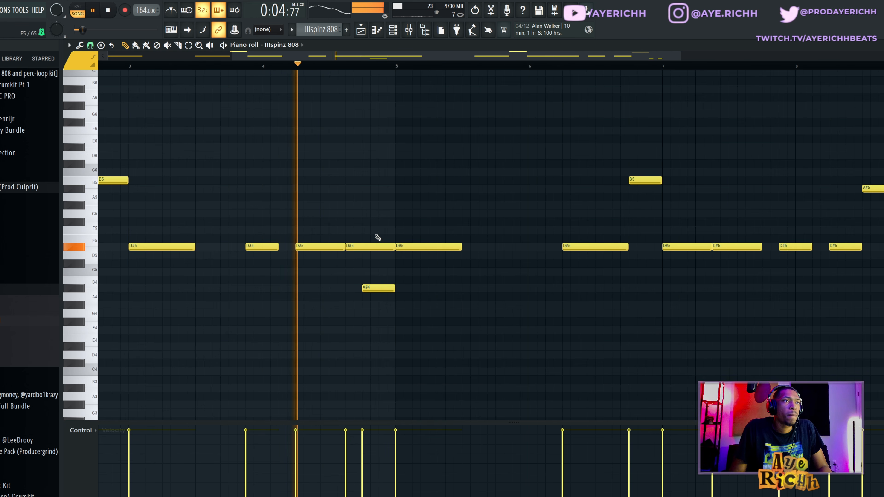
left_click_drag(391, 248, 358, 248)
key("space")
key("space")
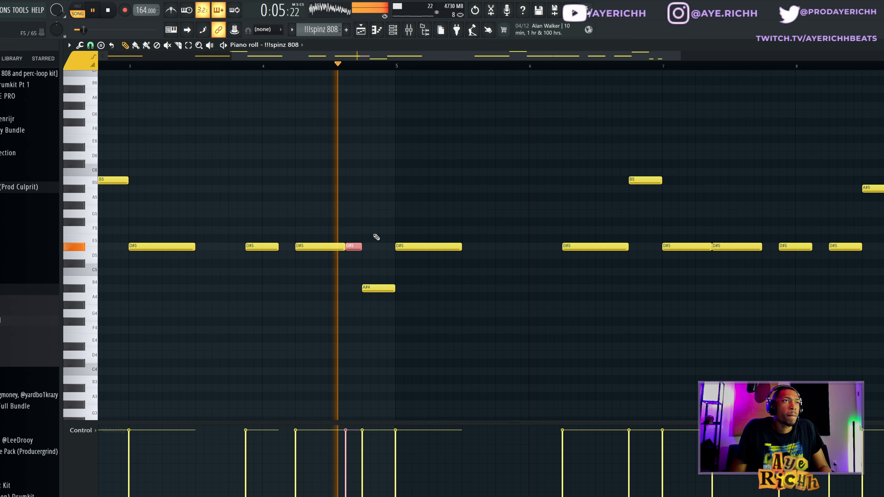
Shorten the longer D#5 in bar 4 further, insert another short D#5 after it and lower the inserted note's velocity
key("space")
key("space")
key("space")
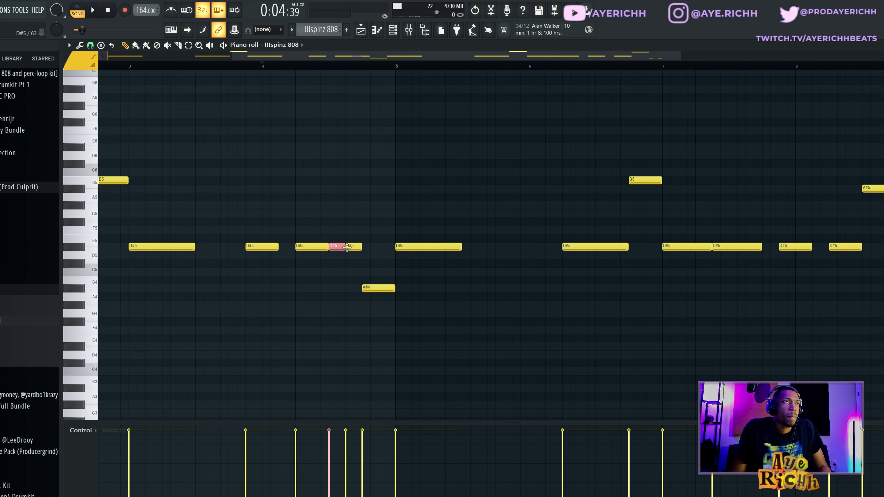
key("space")
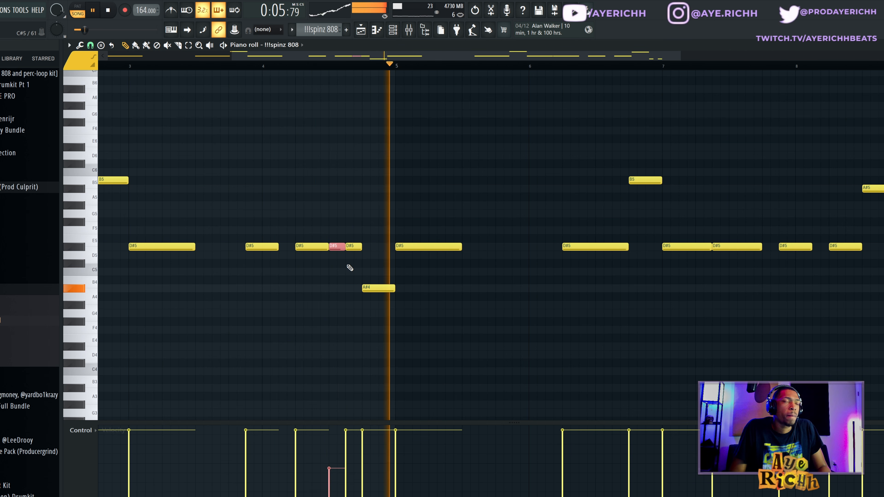
Shorten the A#5 note in bar 8 to half its length
scroll(449, 270, "down", 3)
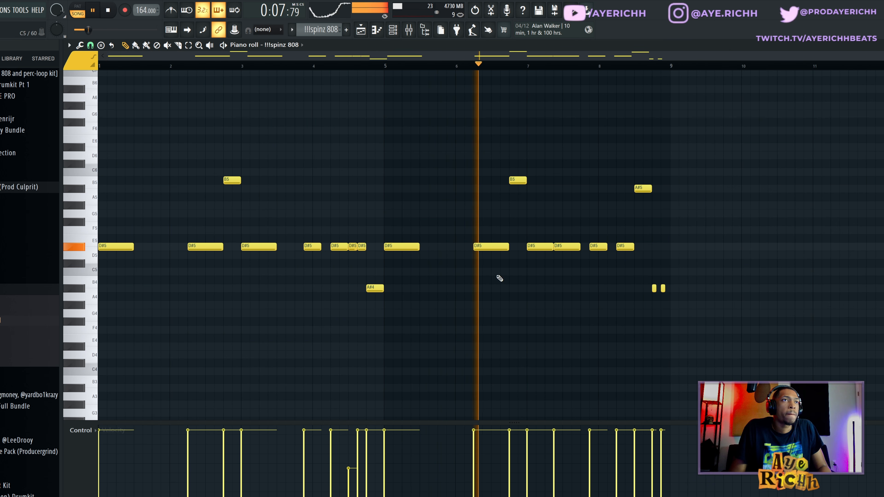
scroll(564, 281, "up", 3)
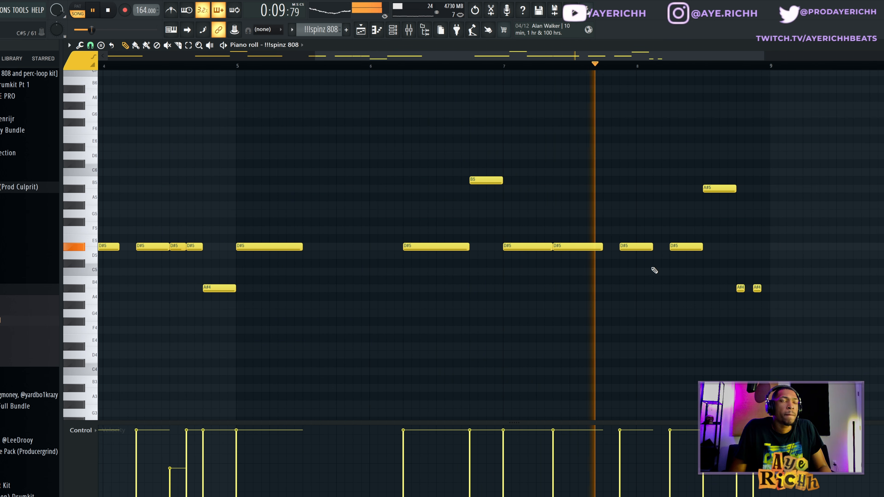
scroll(767, 283, "down", 2)
scroll(778, 267, "up", 4)
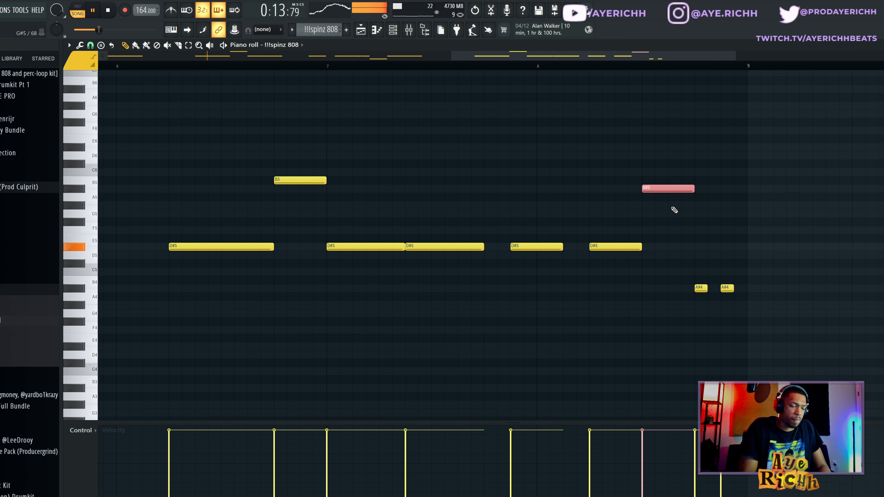
left_click_drag(692, 185, 667, 187)
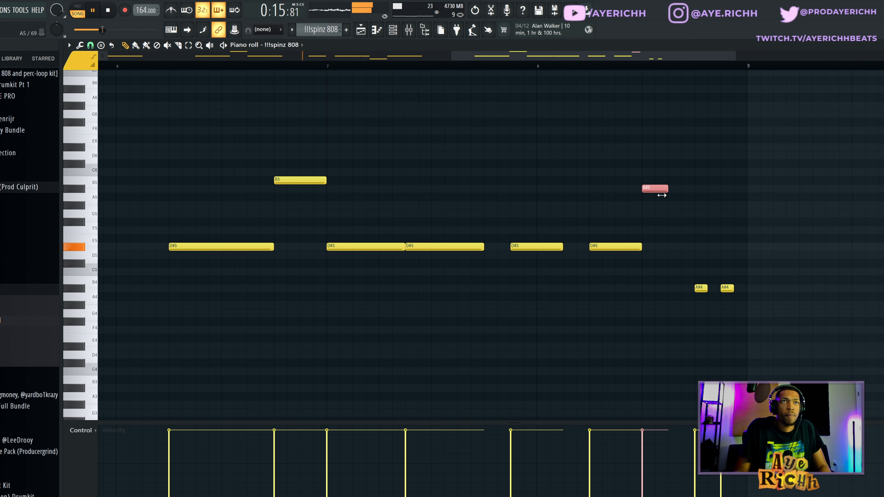
Chop the shortened A#5 note into four equal slices with the chopper by raising its time multiplier
key("ctrl+u")
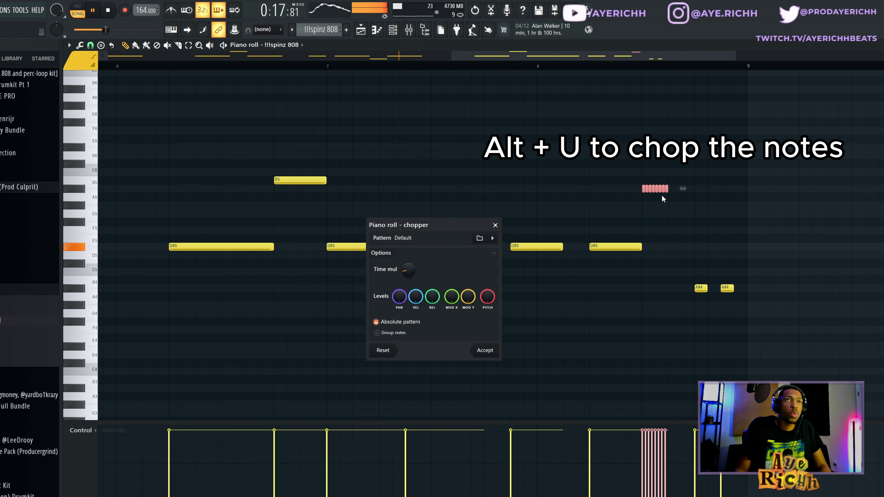
left_click_drag(409, 269, 409, 260)
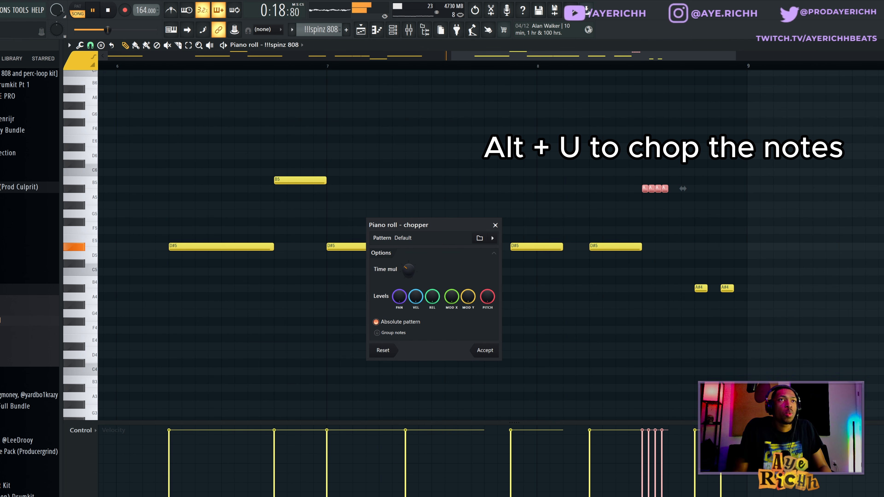
left_click(484, 350)
scroll(769, 283, "down", 4)
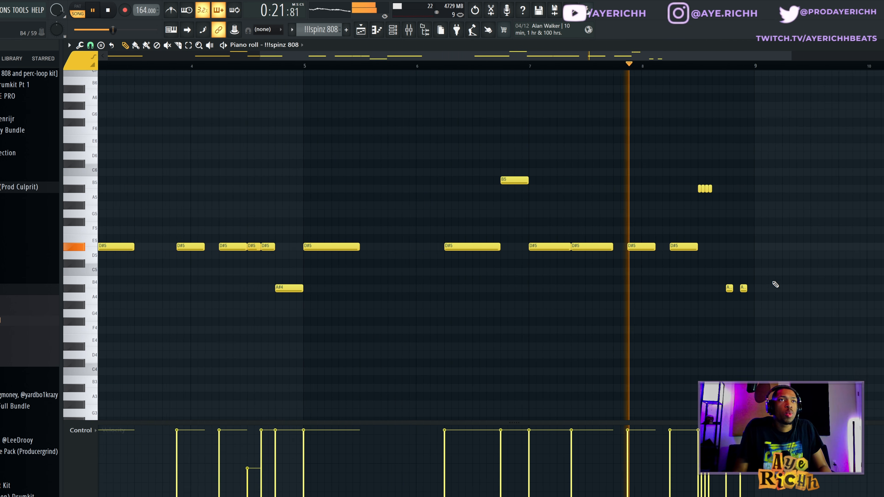
scroll(792, 281, "up", 3)
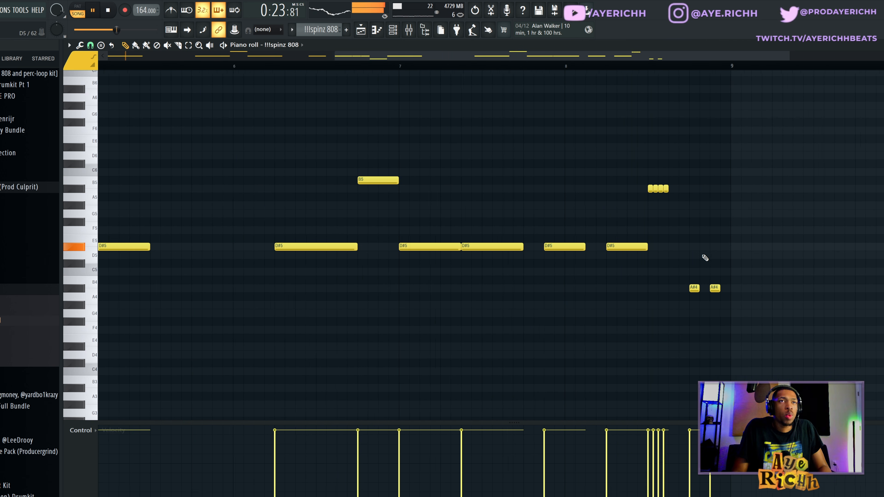
scroll(548, 158, "down", 3)
Make the !!!spinz 808 clip at bar 17 on Track 13 unique and open its notes for editing
key("F5")
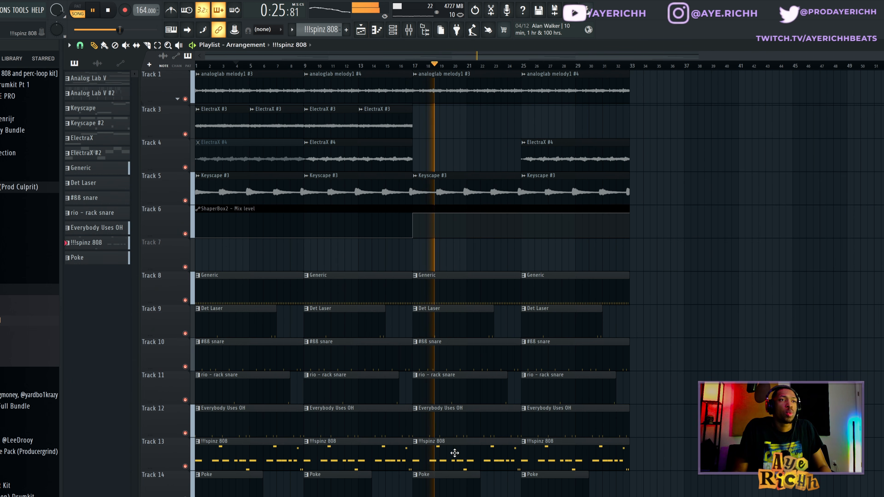
right_click(417, 441)
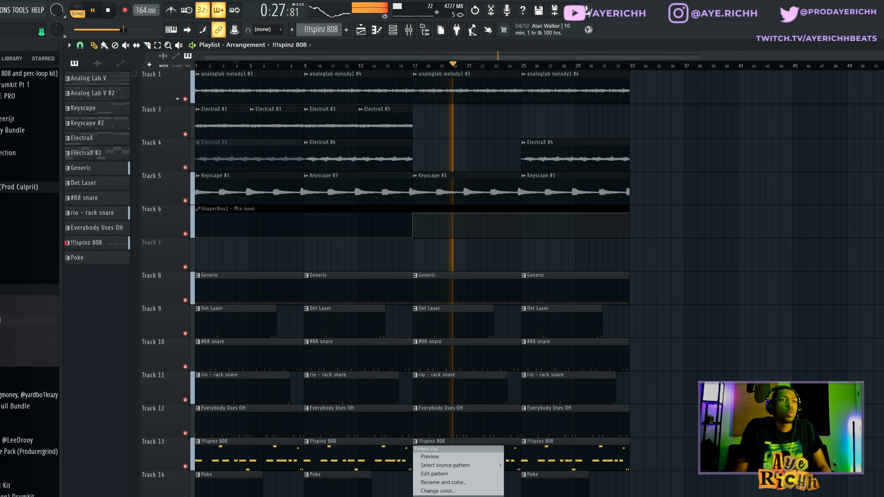
left_click(433, 496)
double_click(428, 455)
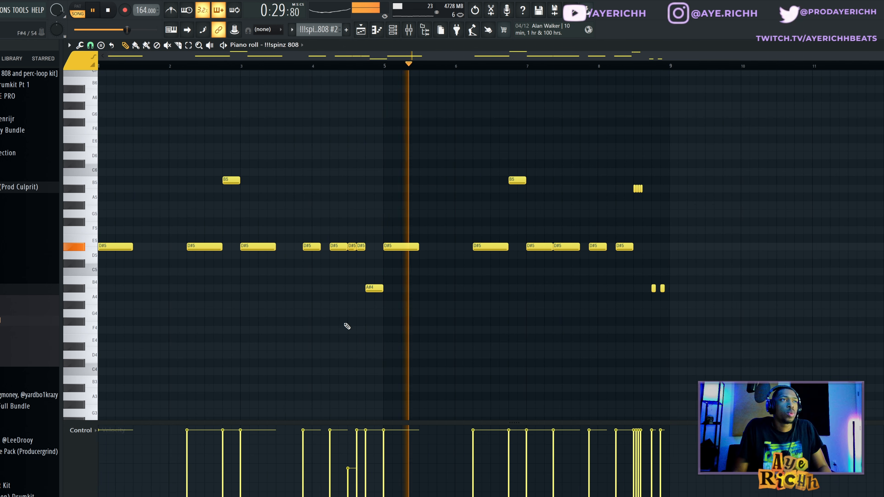
key("space")
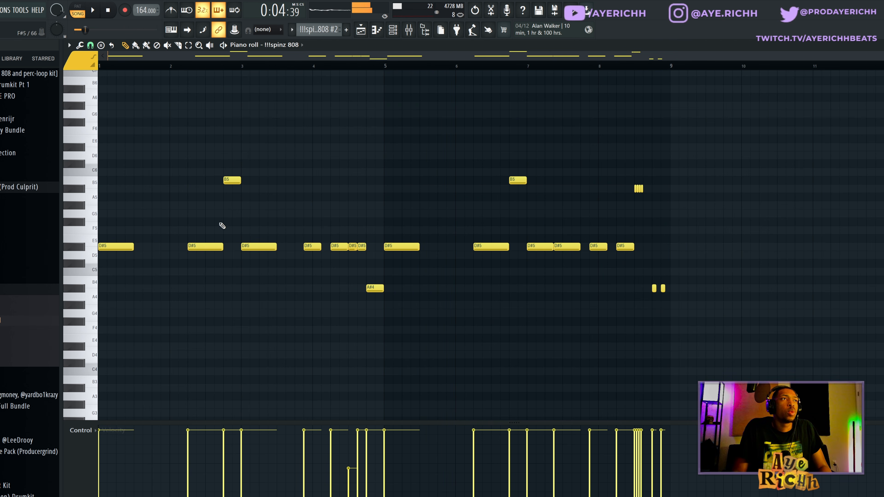
Remove the !!!spinz 808 clip at bar 25, and delete the bar 2 D#5 and B5 and the bar 6 D#5 from !!!spinz 808 #2
left_click(379, 30)
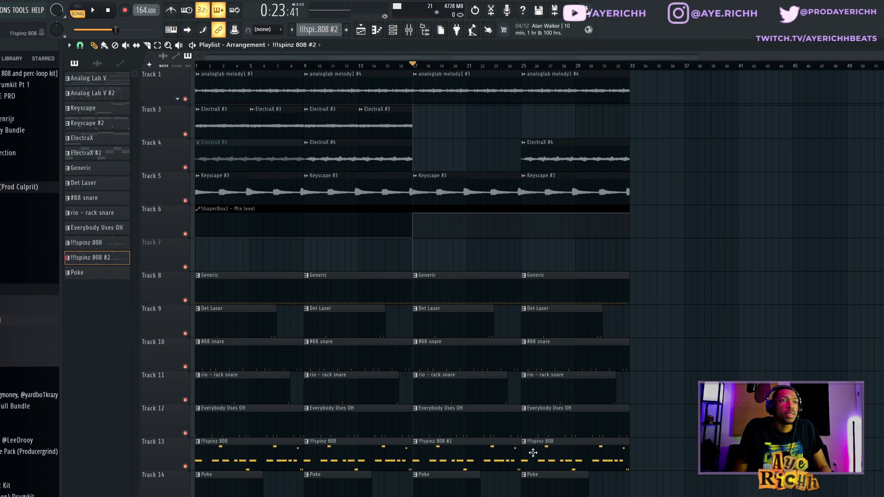
double_click(534, 466)
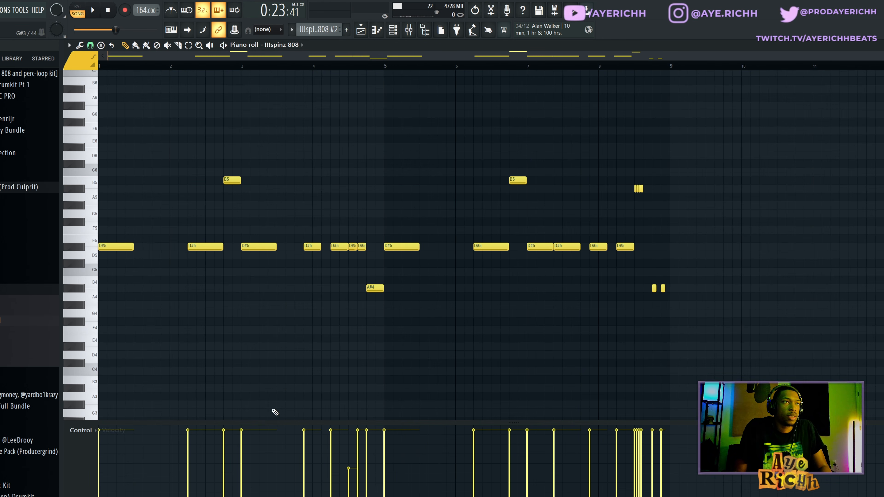
key("space")
right_click(206, 246)
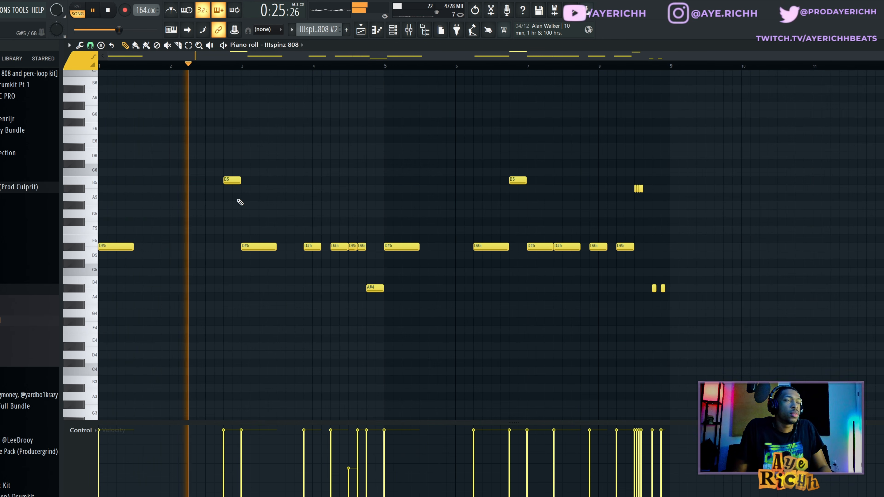
right_click(232, 180)
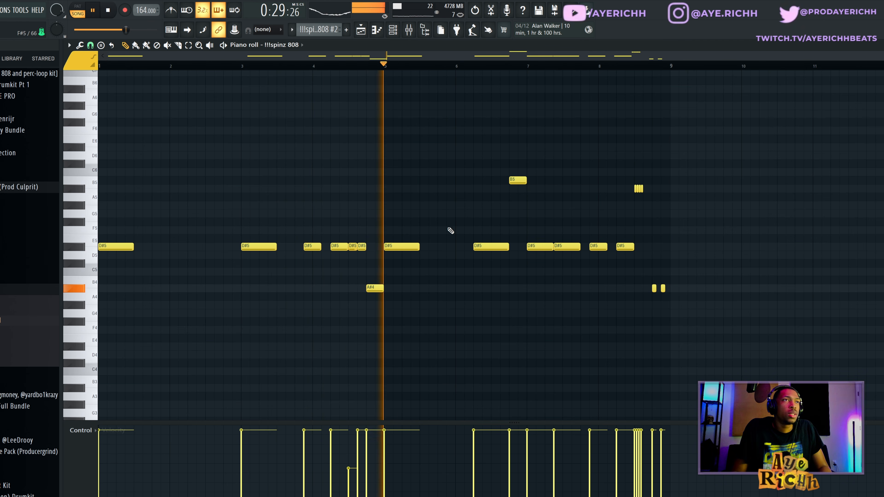
right_click(490, 246)
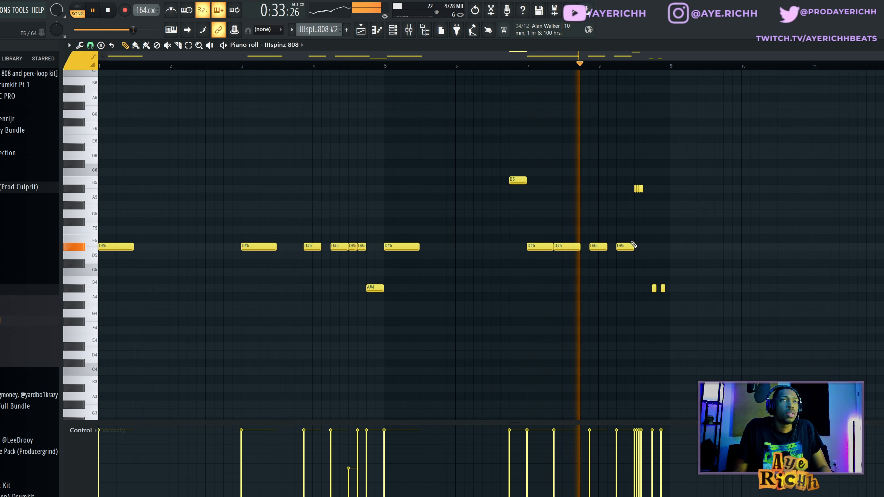
Raise the last two D#5 notes and the two closing A#4 notes of !!!spinz 808 #2 by one octave
left_click_drag(606, 237, 730, 334)
key("ctrl+Up")
key("ctrl+Up")
key("ctrl+Up")
scroll(658, 254, "up", 3)
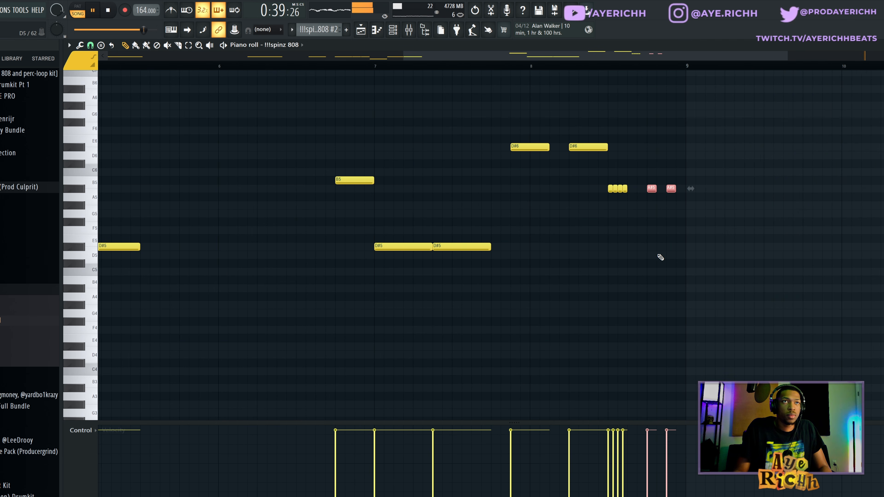
left_click(659, 256, "ctrl")
scroll(660, 256, "down", 3)
Place another !!!spinz 808 #2 clip at bar 25 on Track 13 and play the arrangement from bar 17
left_click(361, 31)
key("space")
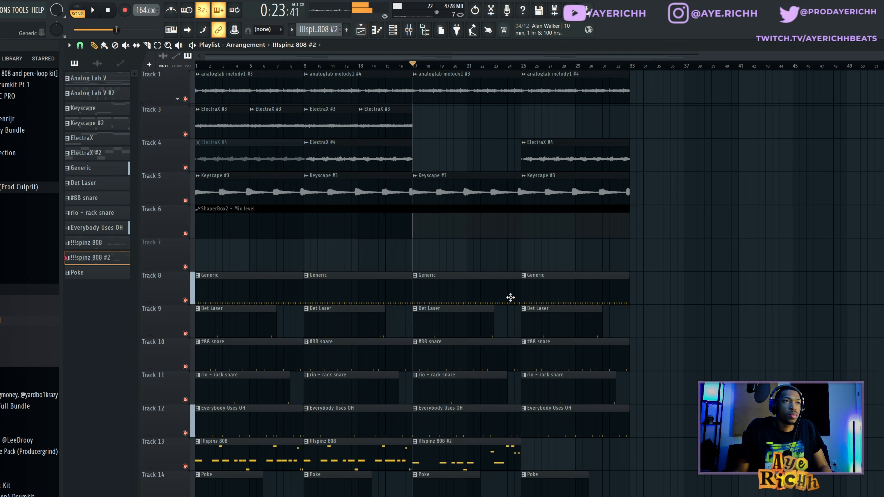
scroll(490, 434, "up", 4, "ctrl")
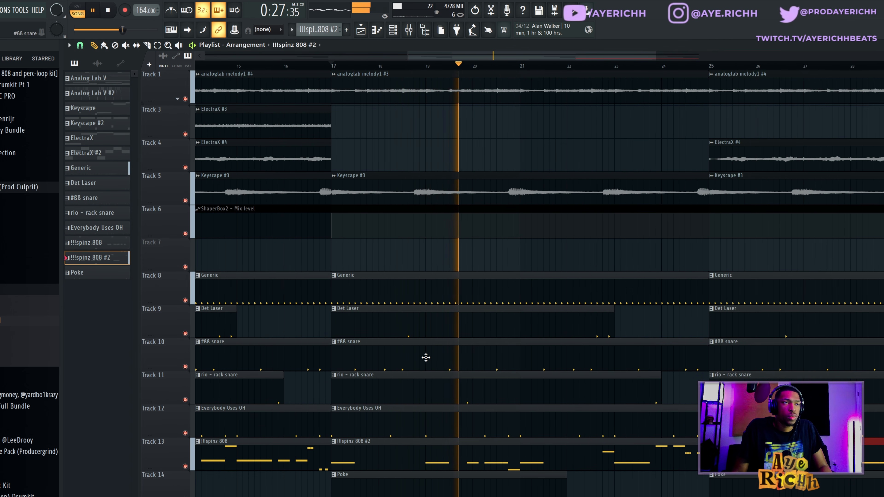
scroll(486, 405, "down", 2, "ctrl")
scroll(512, 401, "down", 1, "ctrl")
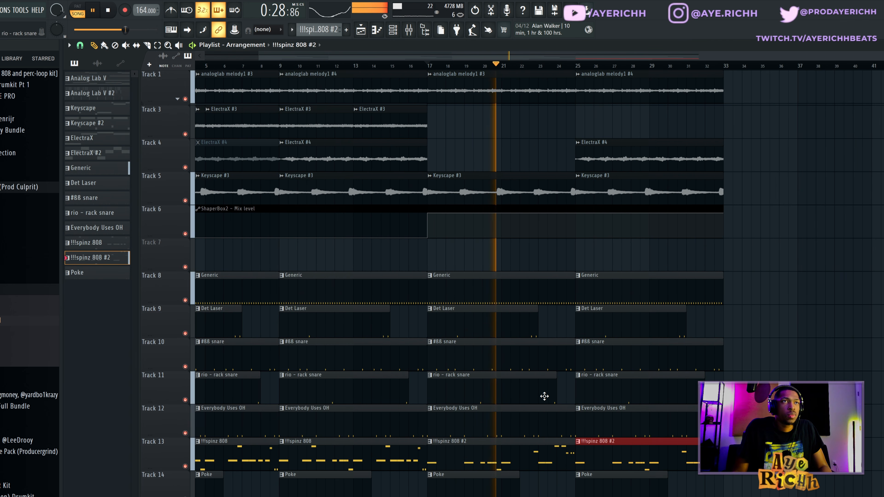
Inspect the Fruity parametric EQ 2 curve on the dark keys mixer track during playback
left_click(410, 34)
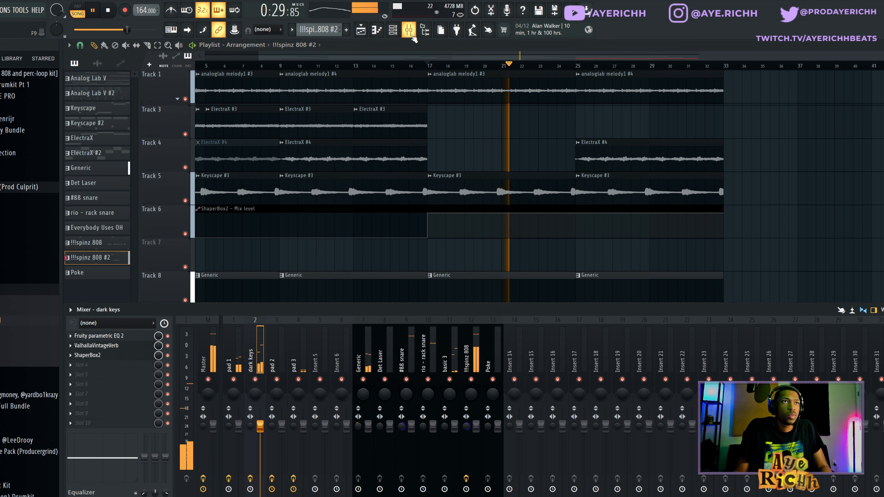
left_click(93, 336)
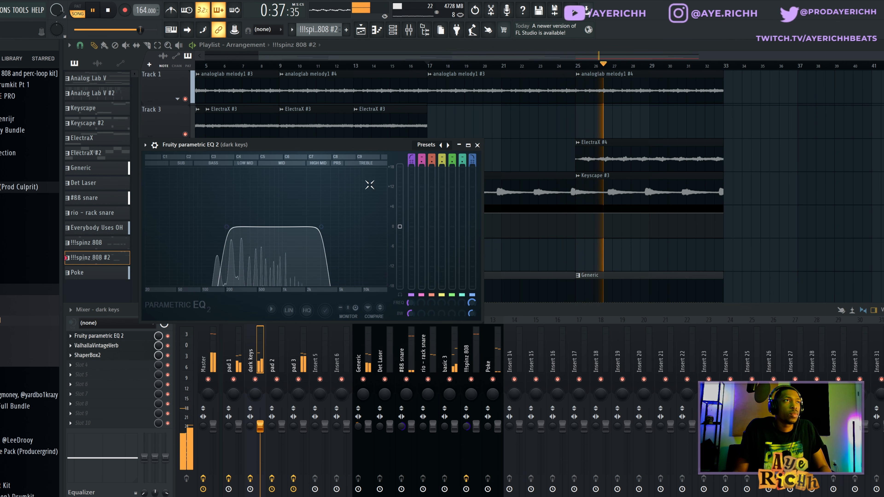
left_click(477, 145)
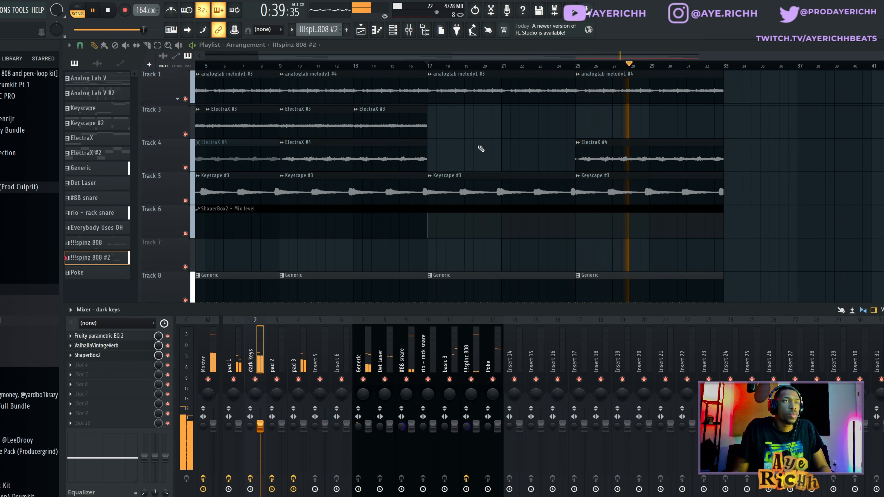
key("F9")
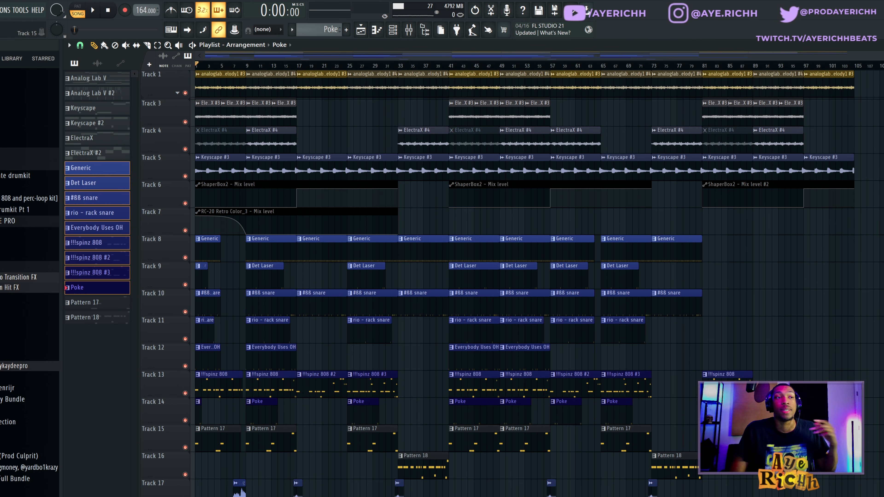
Open the Loud channel's notes in Pattern 17 and play the pattern
double_click(358, 440)
scroll(369, 335, "left", 2)
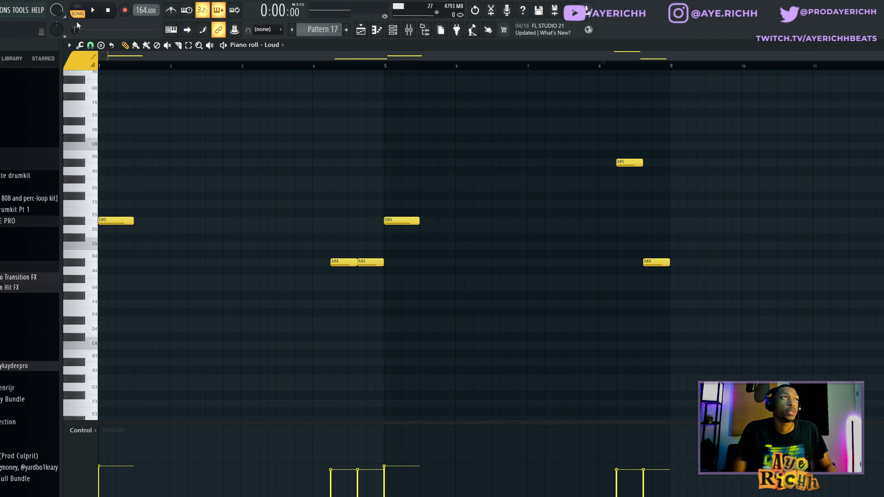
key("space")
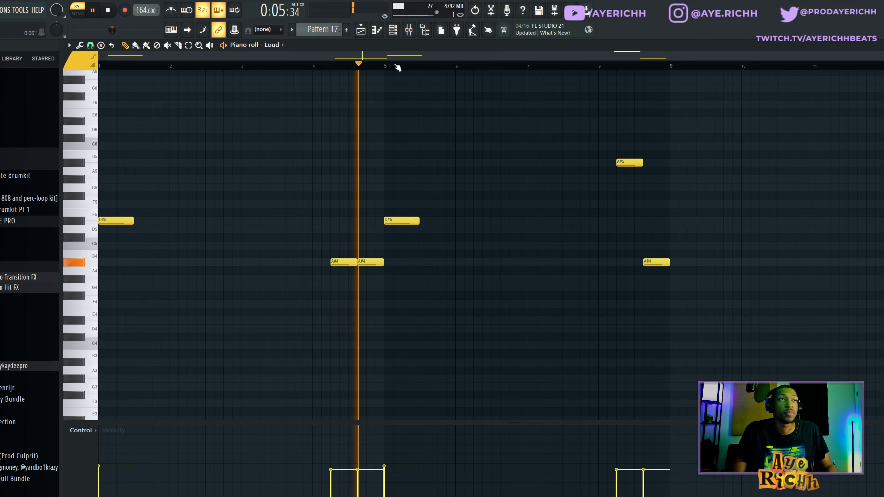
Open the notes of Pattern 18 and bring up its Xpand!2 sub-bass instrument
left_click(367, 30)
double_click(425, 462)
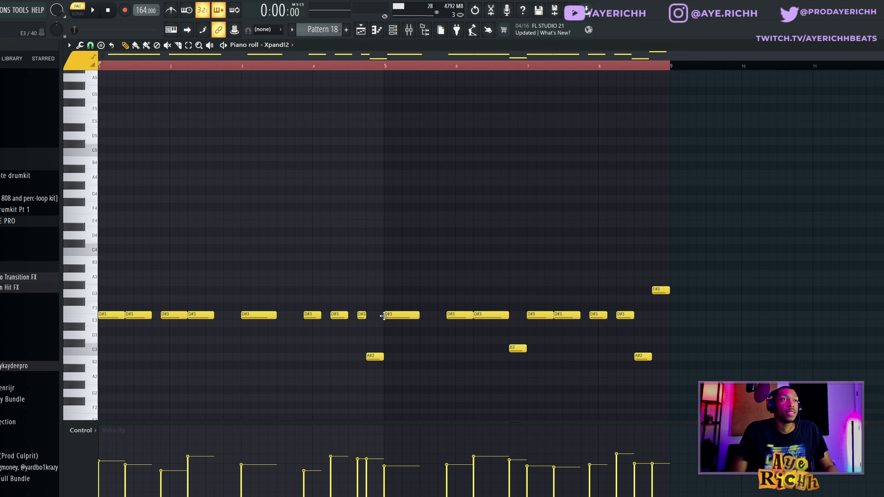
left_click(399, 31)
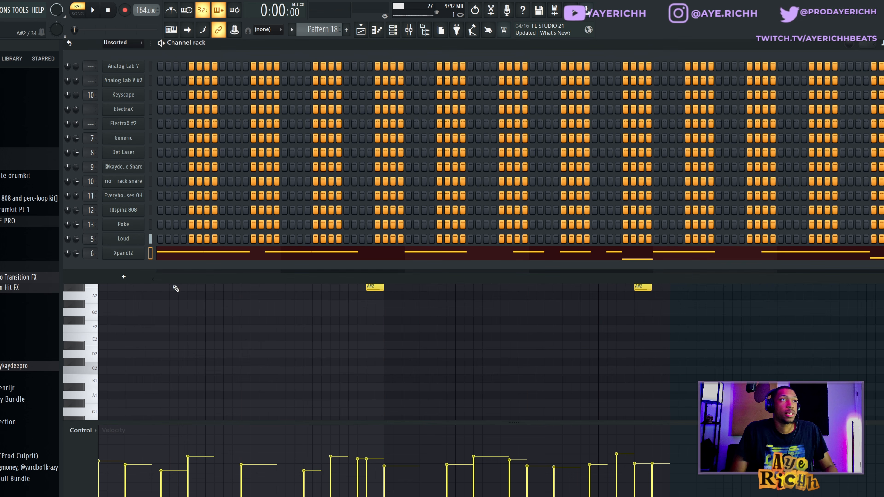
left_click(116, 253)
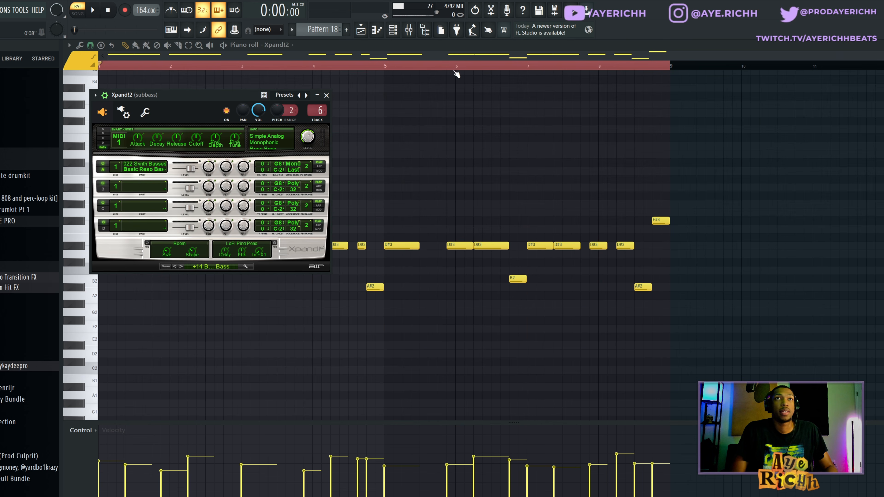
left_click_drag(210, 101, 467, 131)
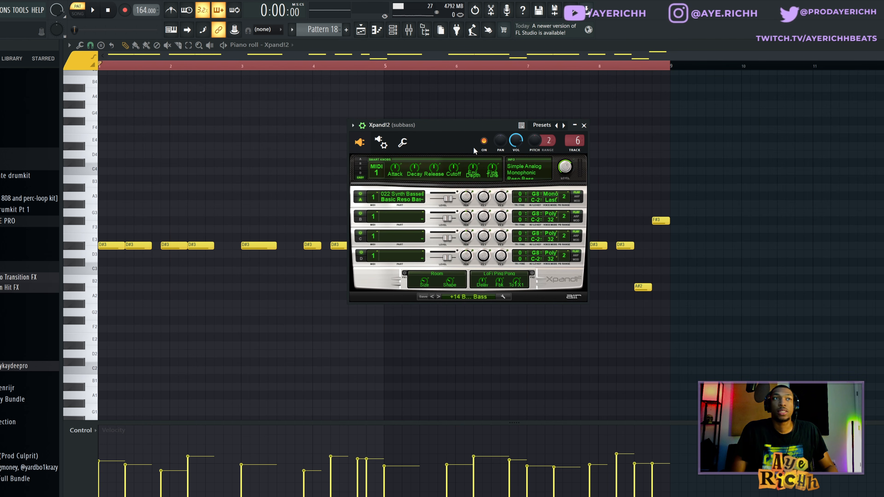
Show the Basic Reso Bass preset in Xpand!2's Synth Basses category, keep it, and close the instrument
left_click(474, 298)
mouse_move(505, 442)
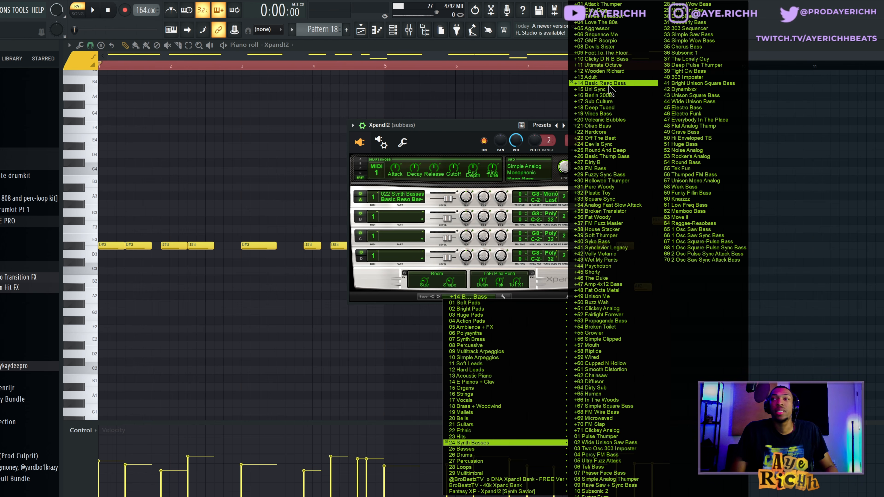
left_click(480, 299)
left_click(584, 125)
Play Pattern 18 to hear the sub-bass line, stop it and return to the arrangement
key("space")
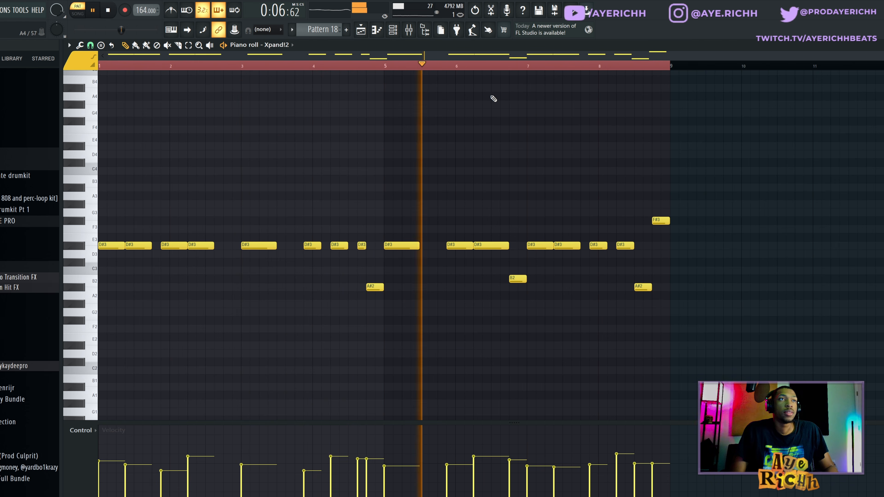
key("space")
key("F5")
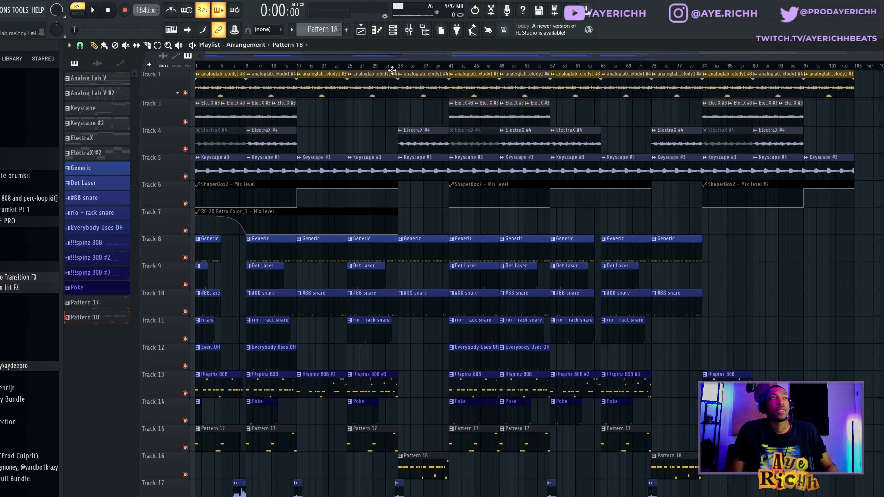
Open the RC-20 Retro Color effect on the Master mixer track
left_click(410, 32)
left_click(208, 352)
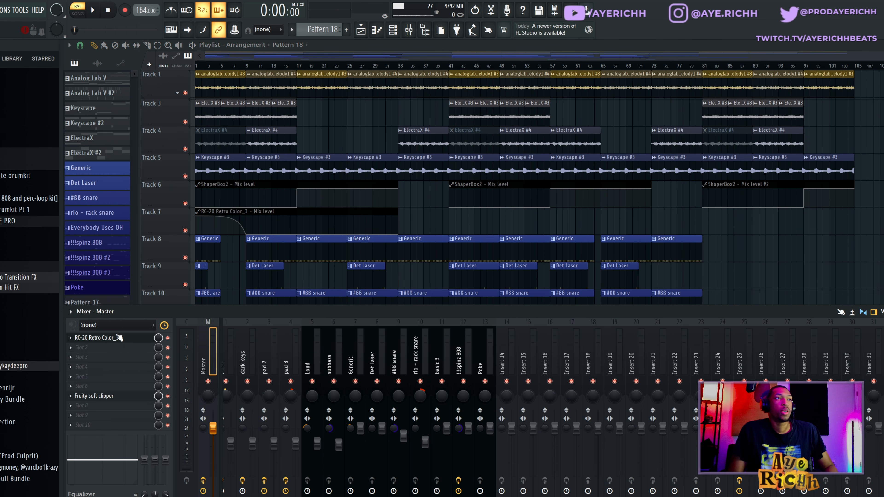
left_click(115, 338)
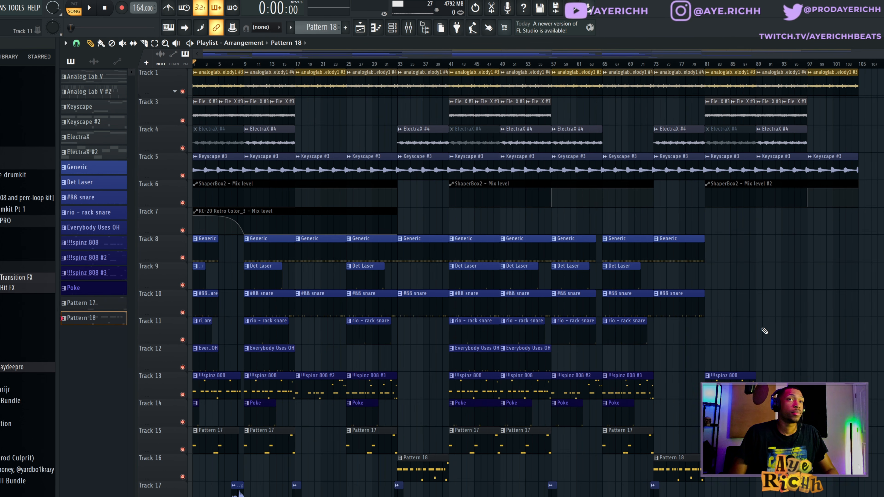
Play the full song from the start with auto-scrolling turned on and the timeline enlarged
key("space")
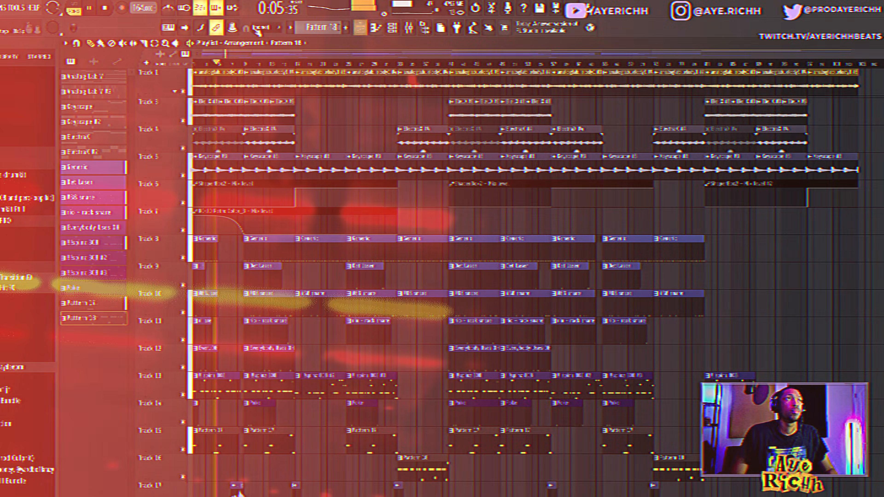
left_click(185, 28)
scroll(198, 159, "up", 4)
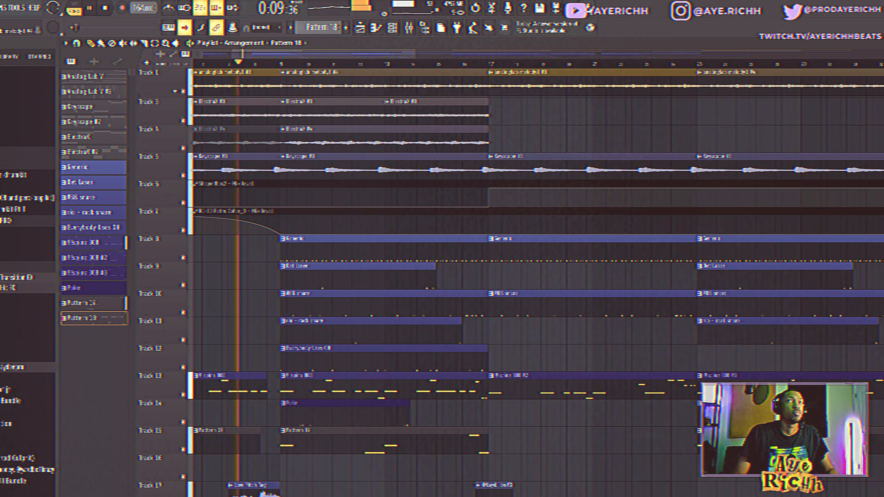
scroll(536, 86, "up", 2)
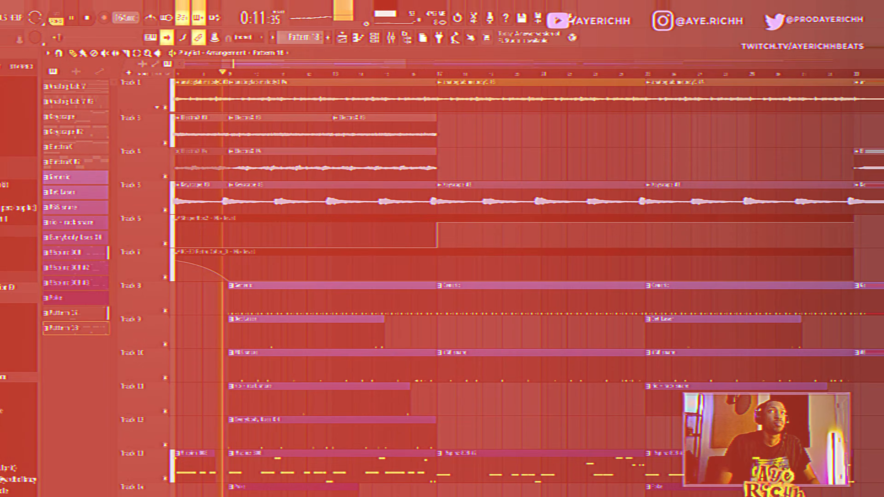
scroll(875, 99, "down", 1)
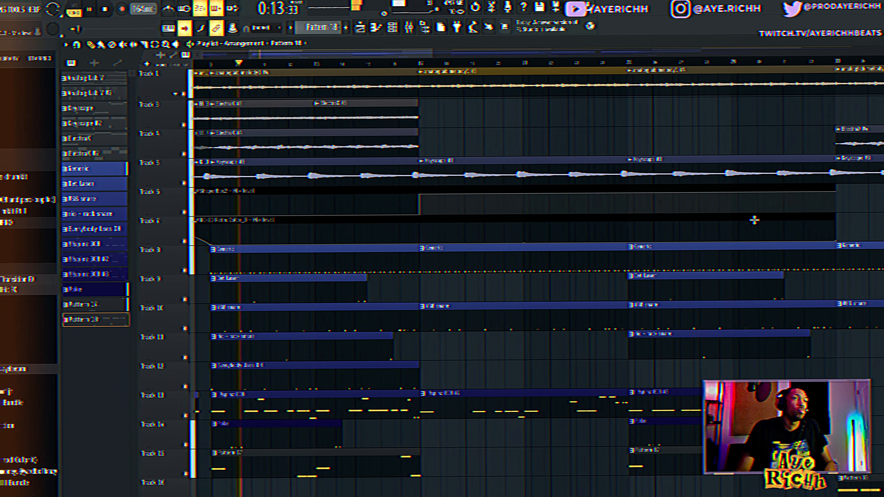